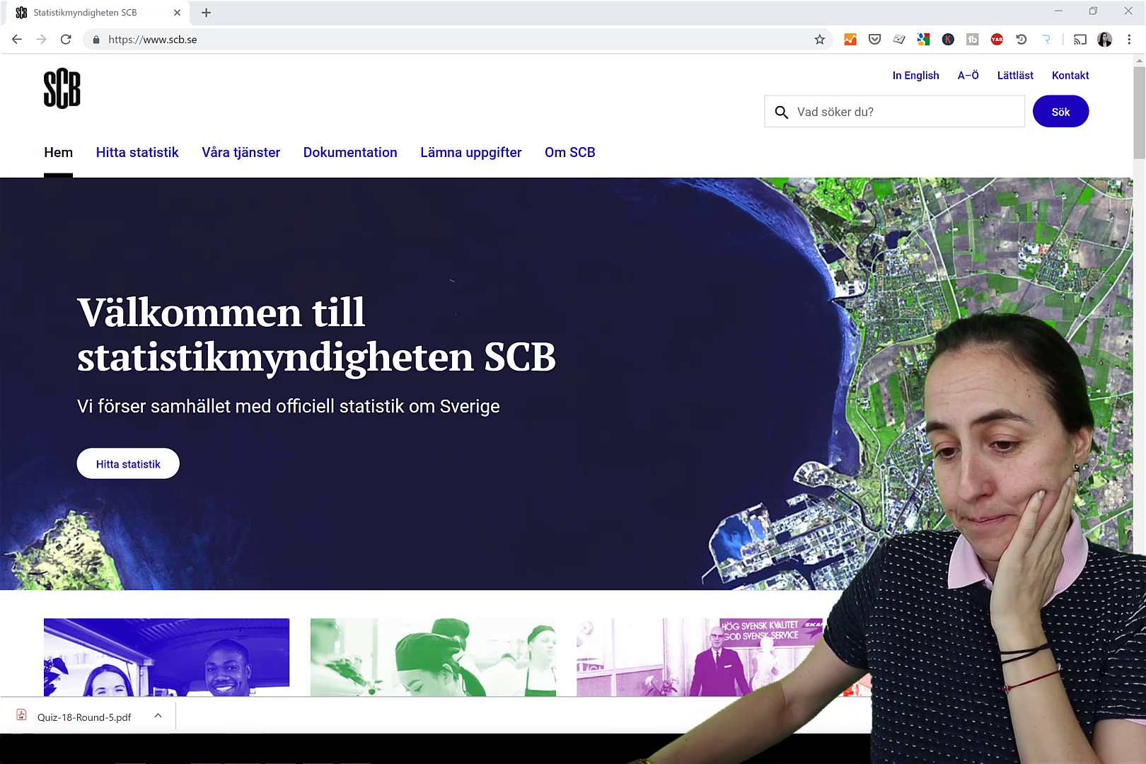
- Scroll down SCB's homepage and open the Statistikdatabasen statistics database
scroll(482, 456, "down", 1)
scroll(482, 456, "down", 6)
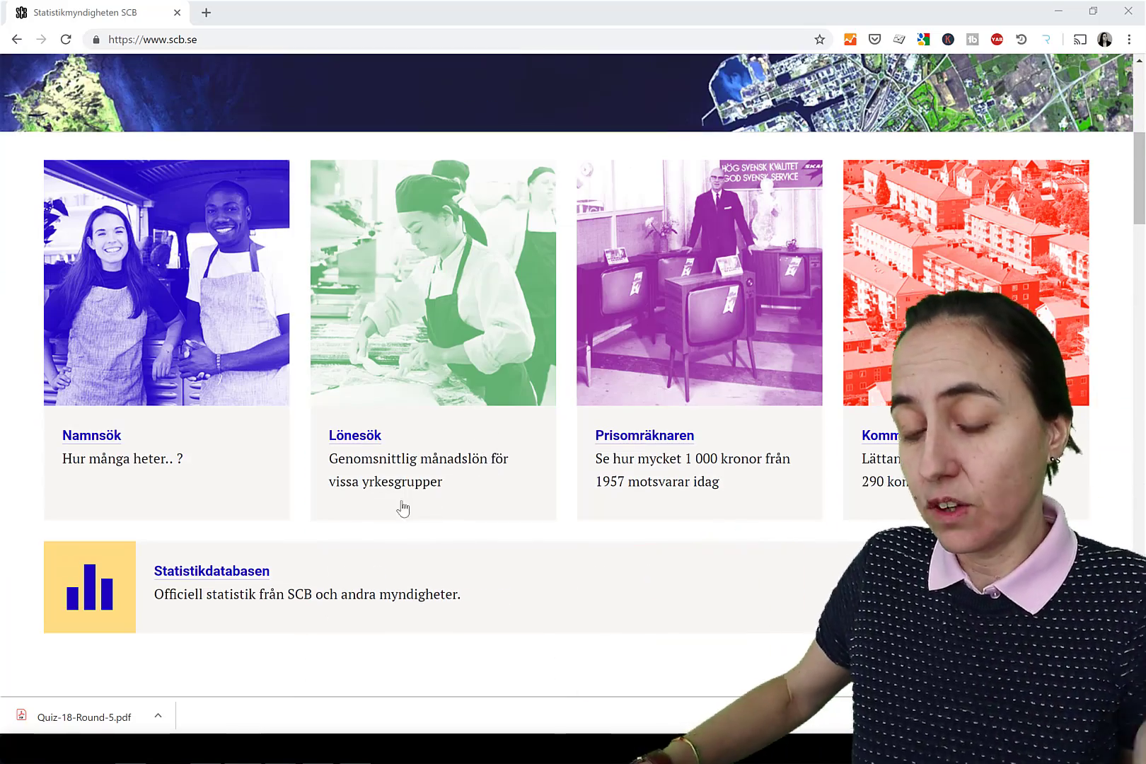
scroll(386, 496, "up", 6)
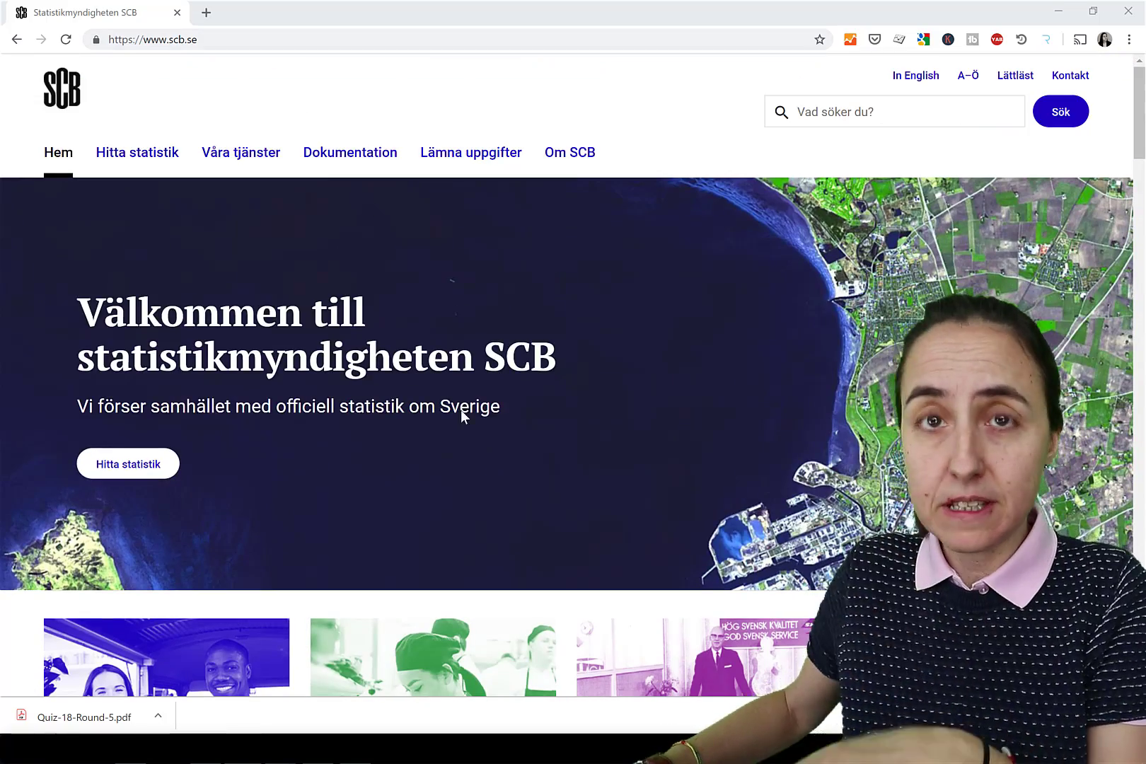
scroll(461, 410, "down", 6)
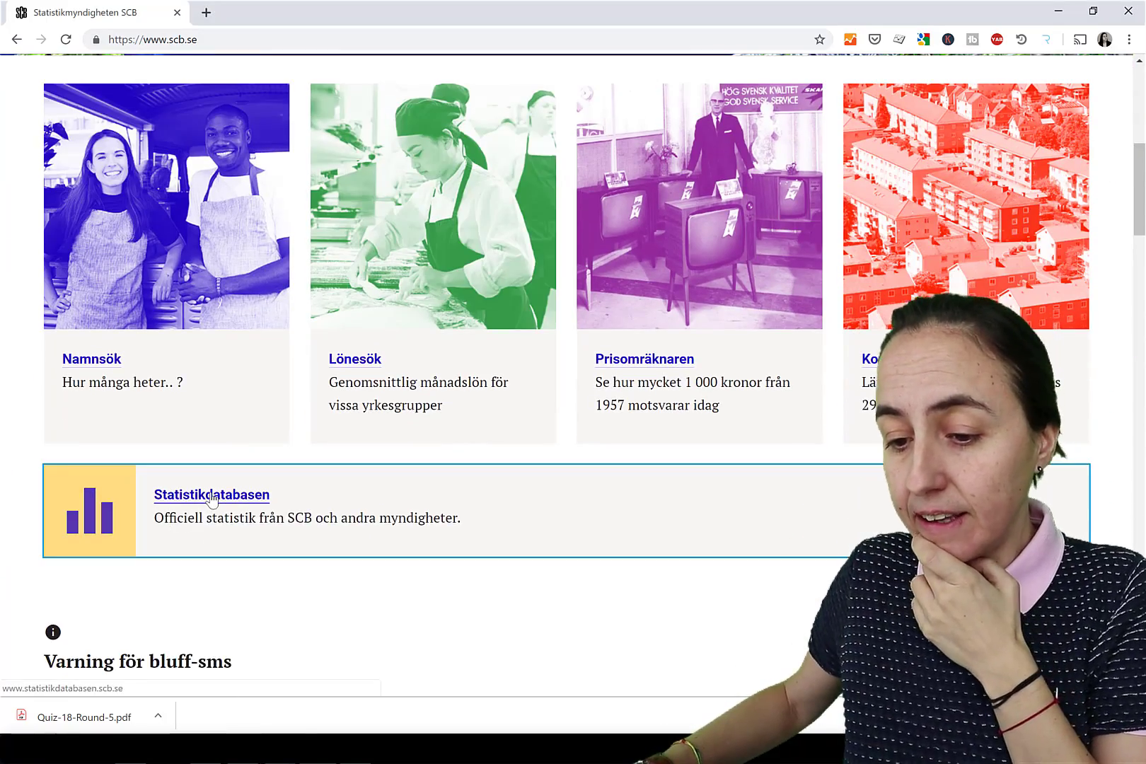
left_click(212, 496)
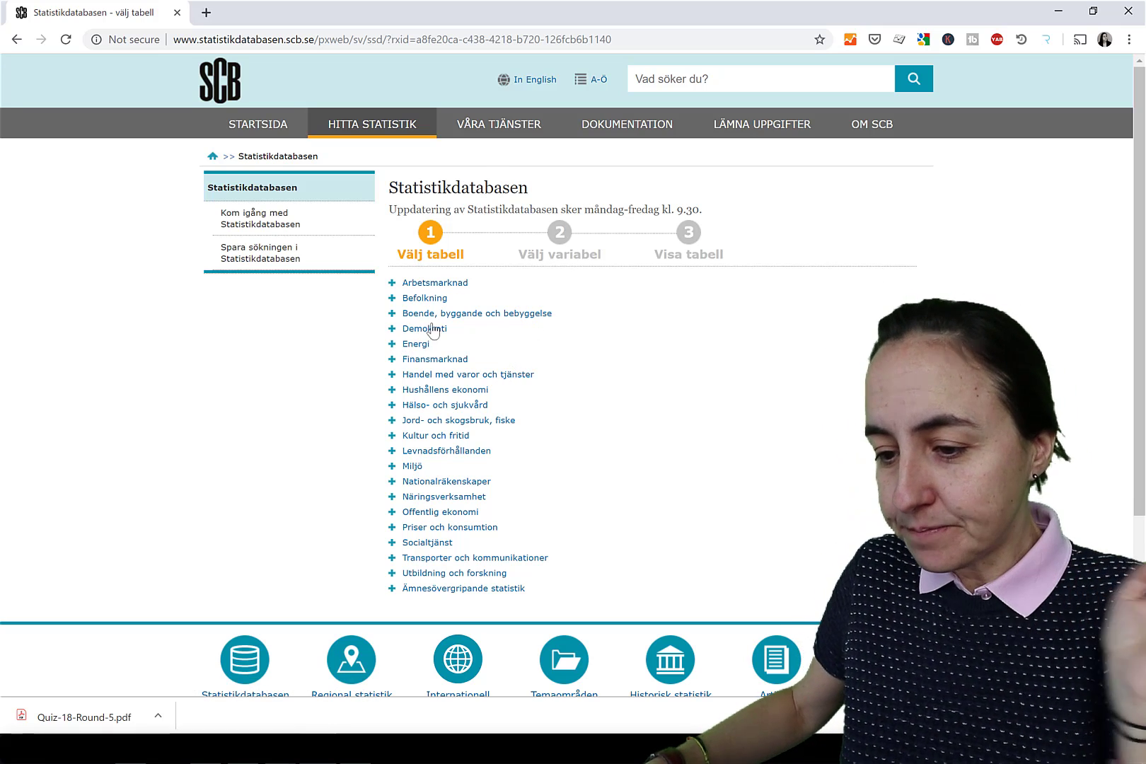
- Open the Befolkning > Befolkningsstatistik > Folkmängd table by region for 1968–2018
left_click(439, 300)
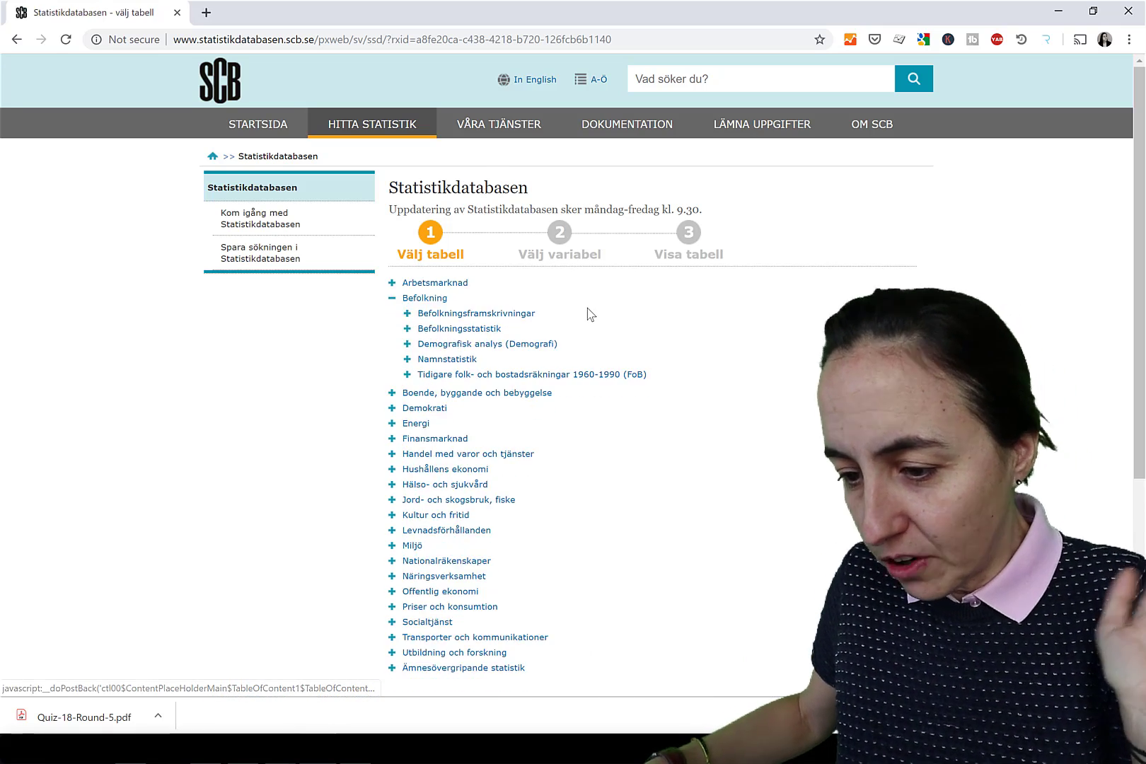
left_click(463, 330)
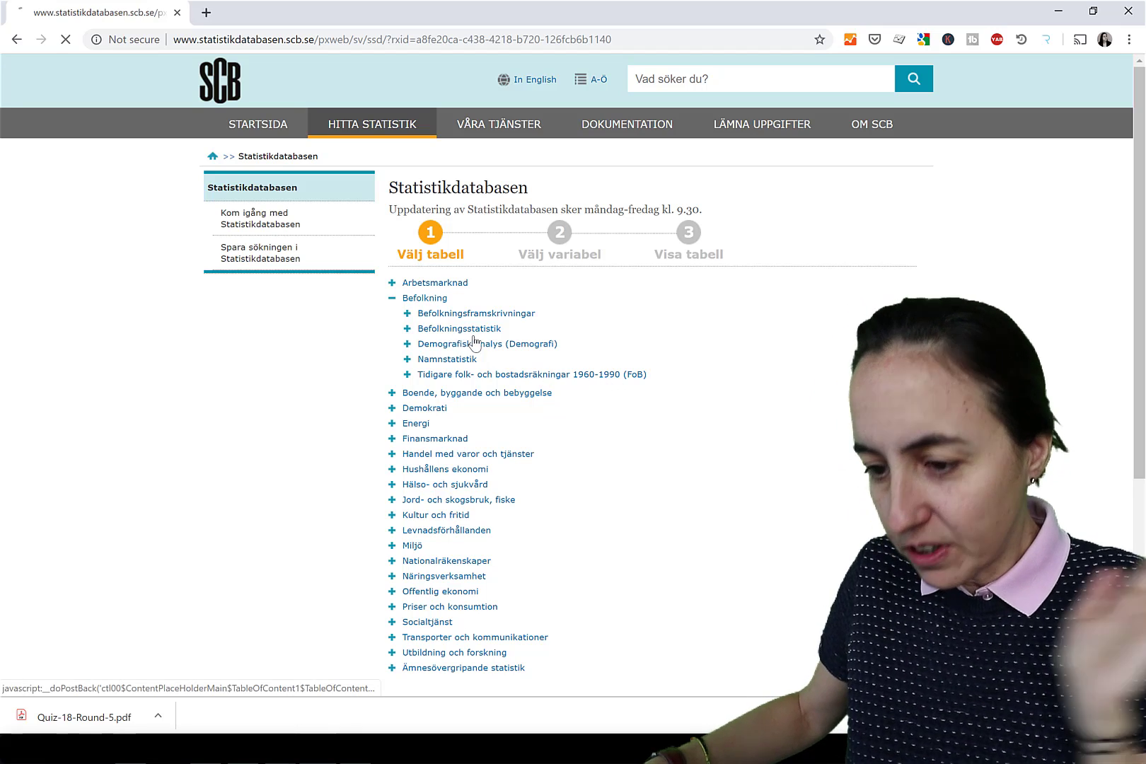
left_click(453, 345)
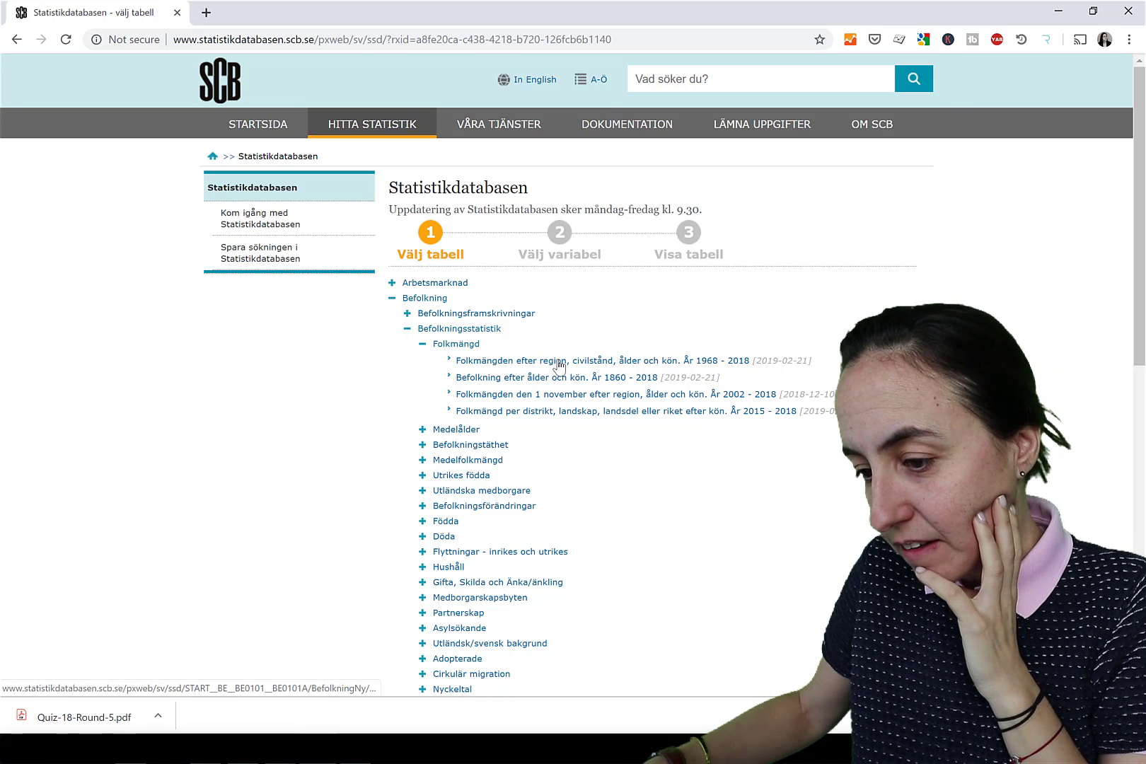
left_click(625, 368)
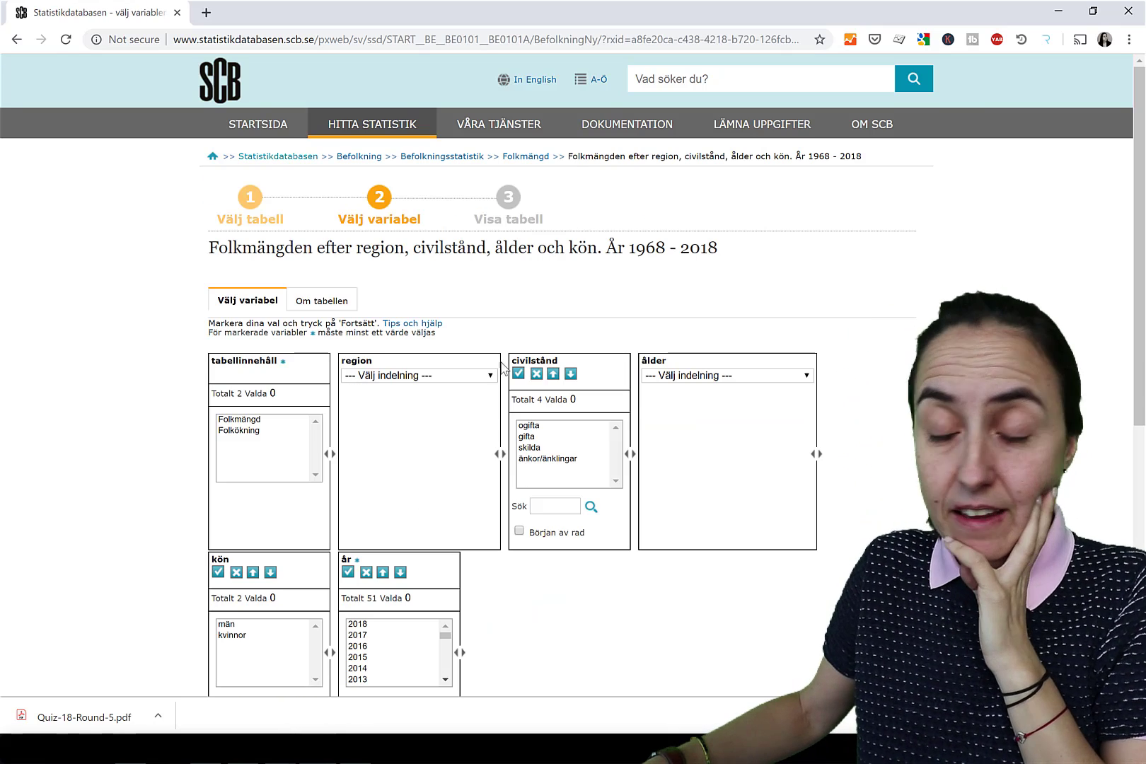
- Select content Folkmängd, all 21 Län counties and all 51 years, then continue
left_click(259, 422)
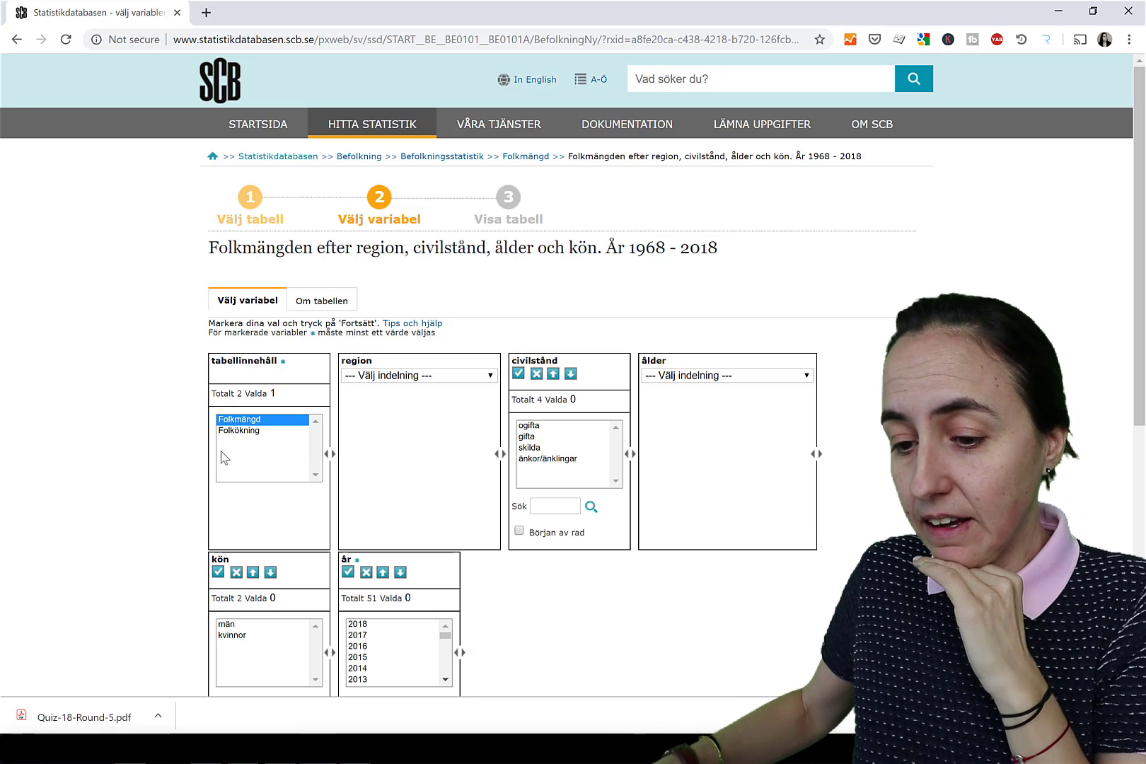
left_click(385, 377)
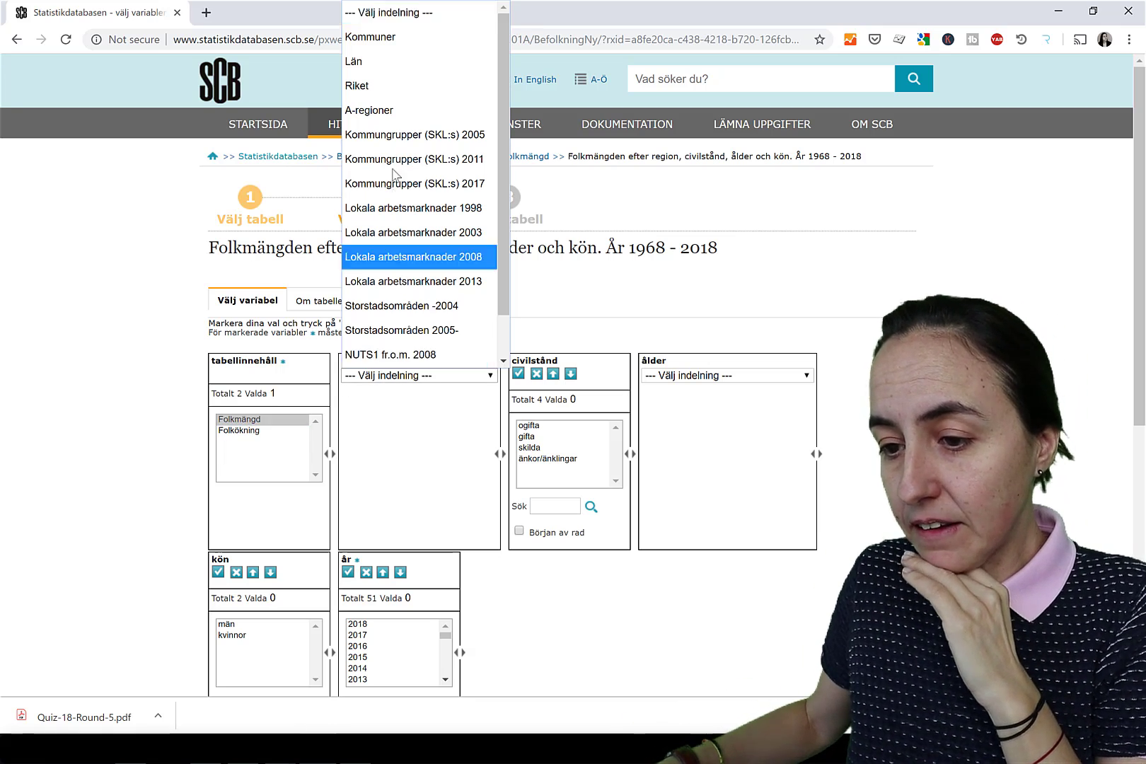
left_click(400, 63)
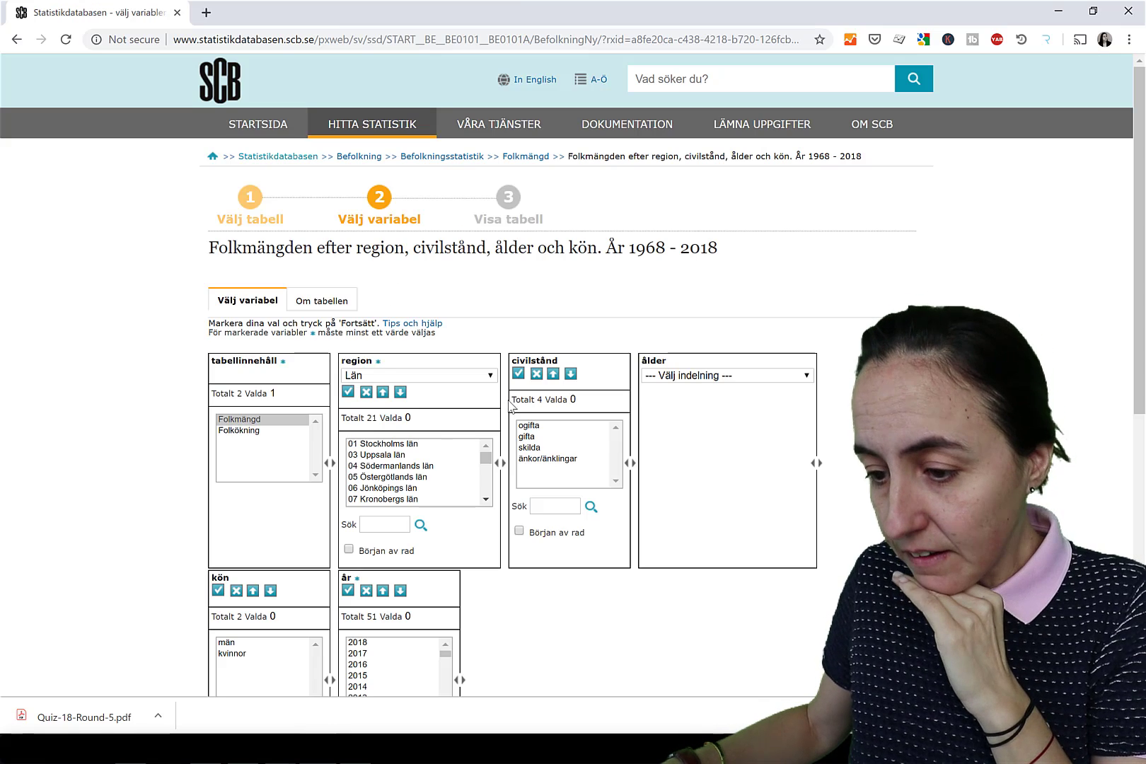
left_click(348, 393)
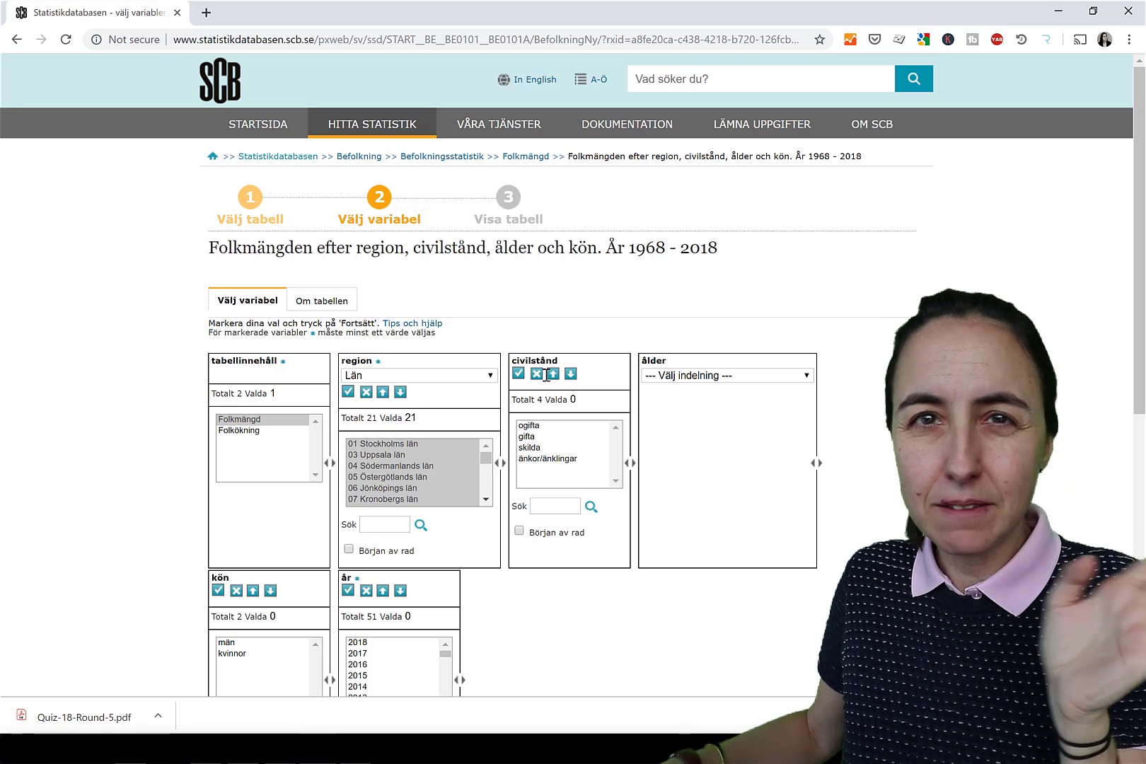
scroll(685, 468, "down", 2)
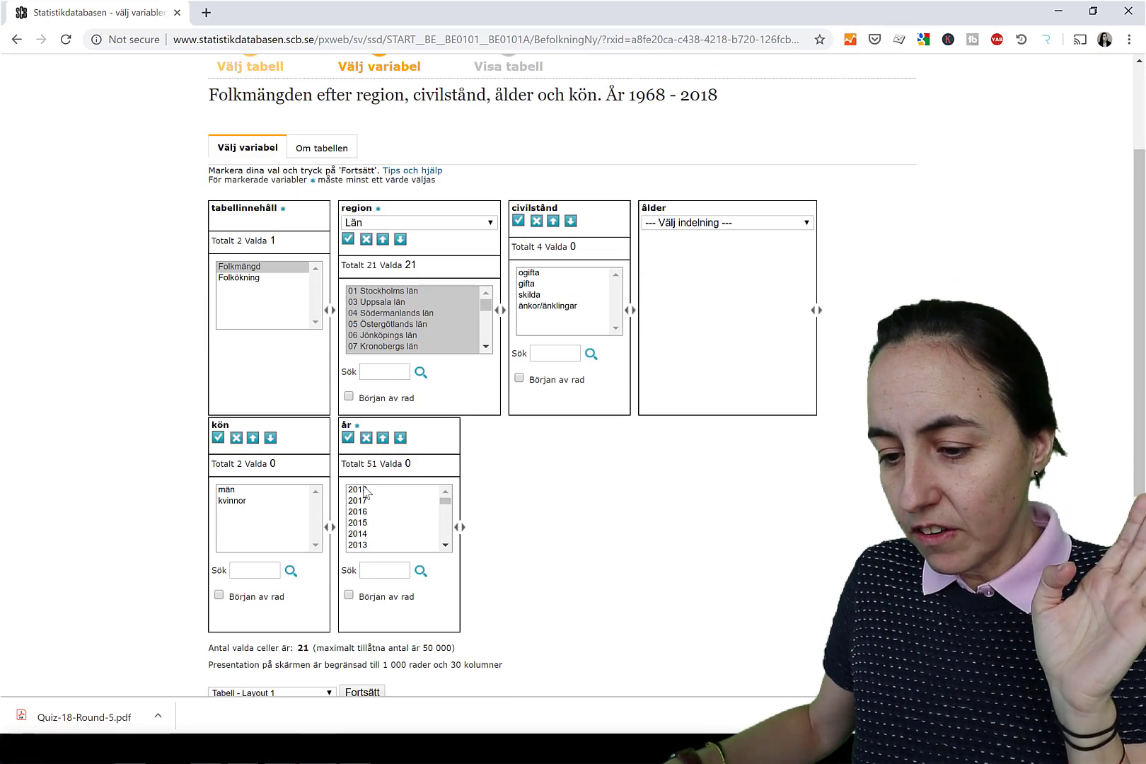
left_click(348, 438)
scroll(640, 535, "down", 3)
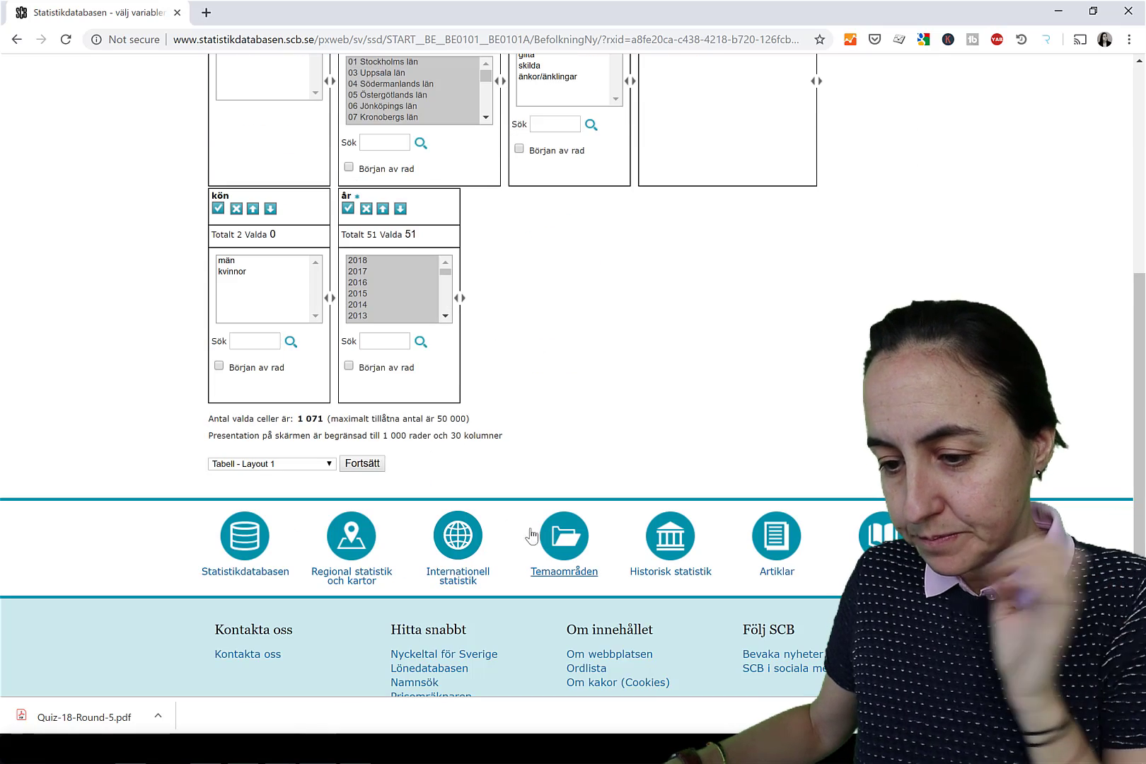
left_click(363, 463)
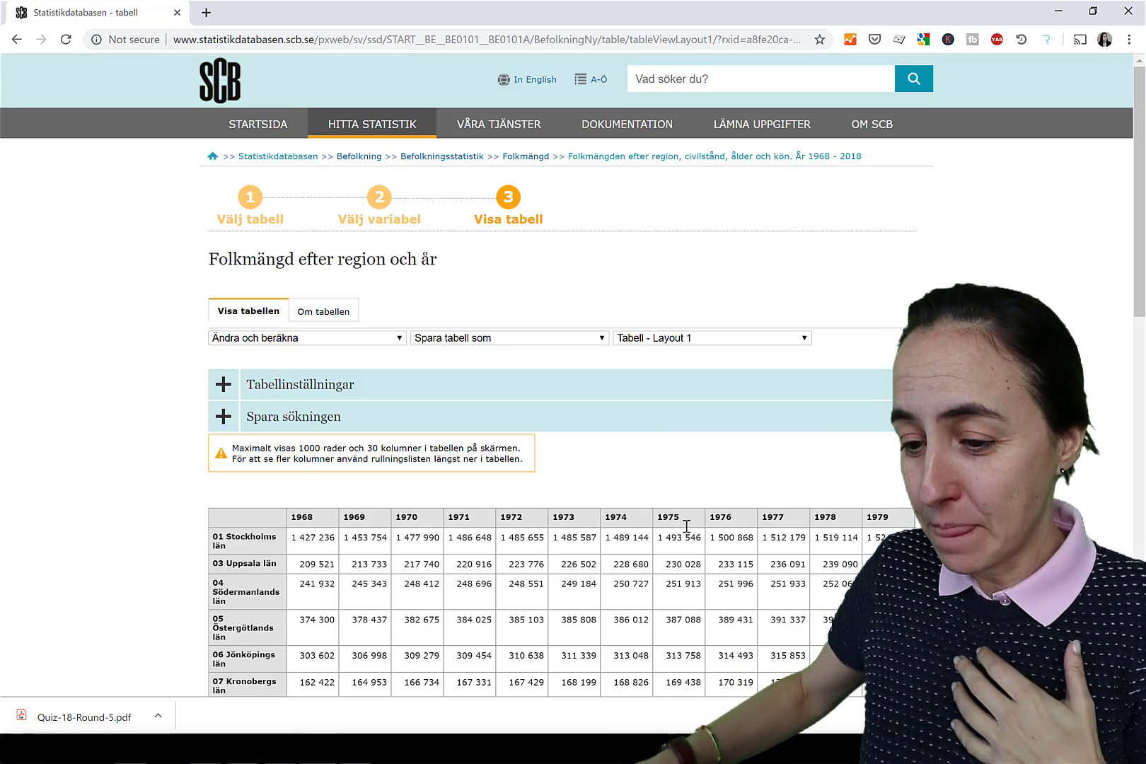
- Save the search in Kommaavgränsad med rubrik format to get the sq/68028 link
scroll(520, 564, "down", 1)
scroll(520, 564, "down", 3)
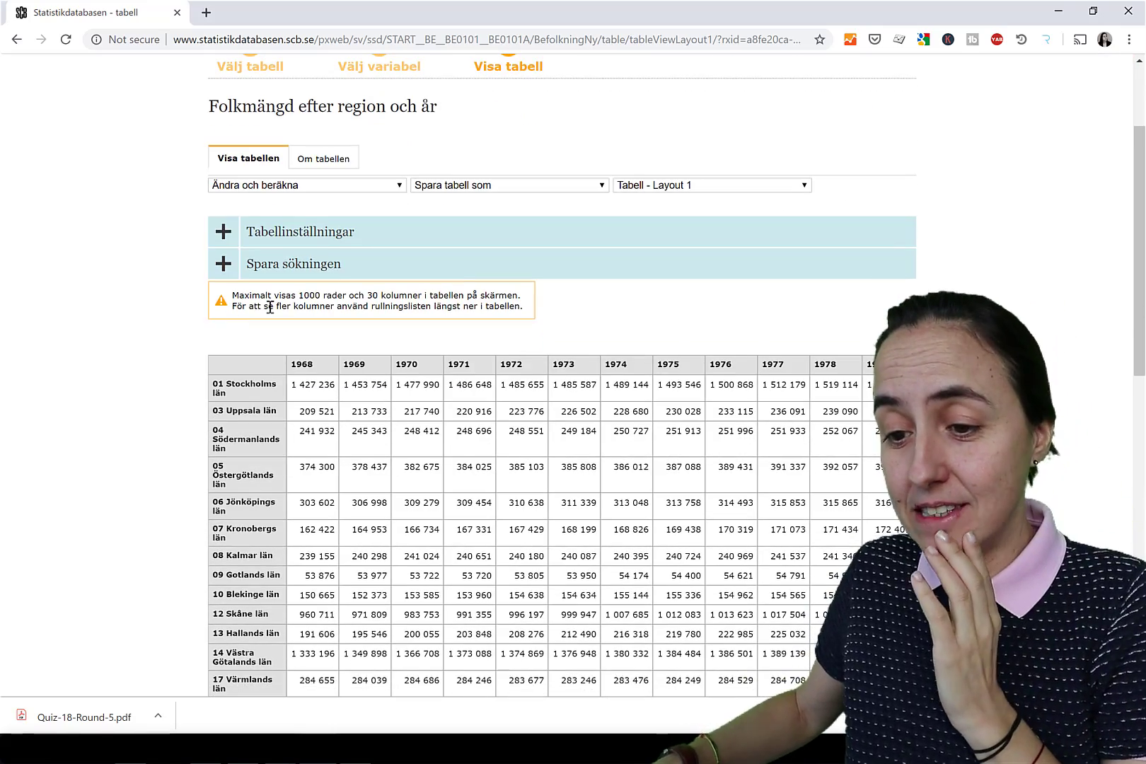
left_click(322, 267)
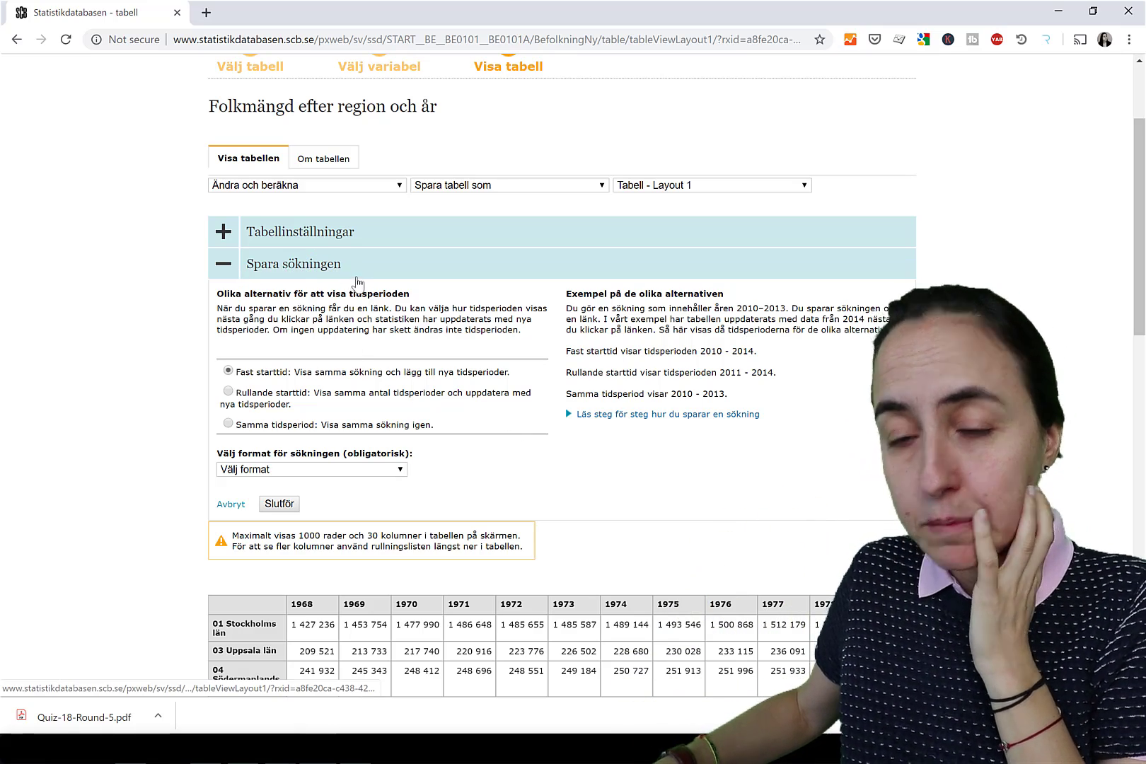
scroll(371, 318, "down", 2)
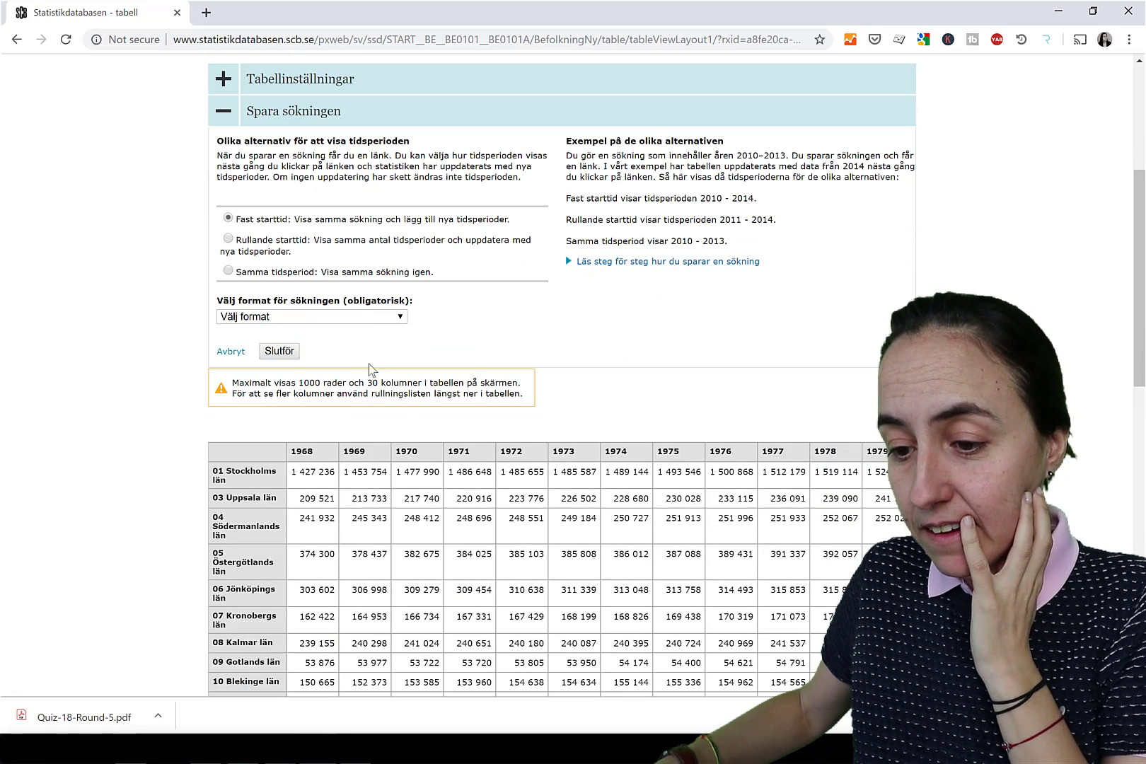
left_click(375, 316)
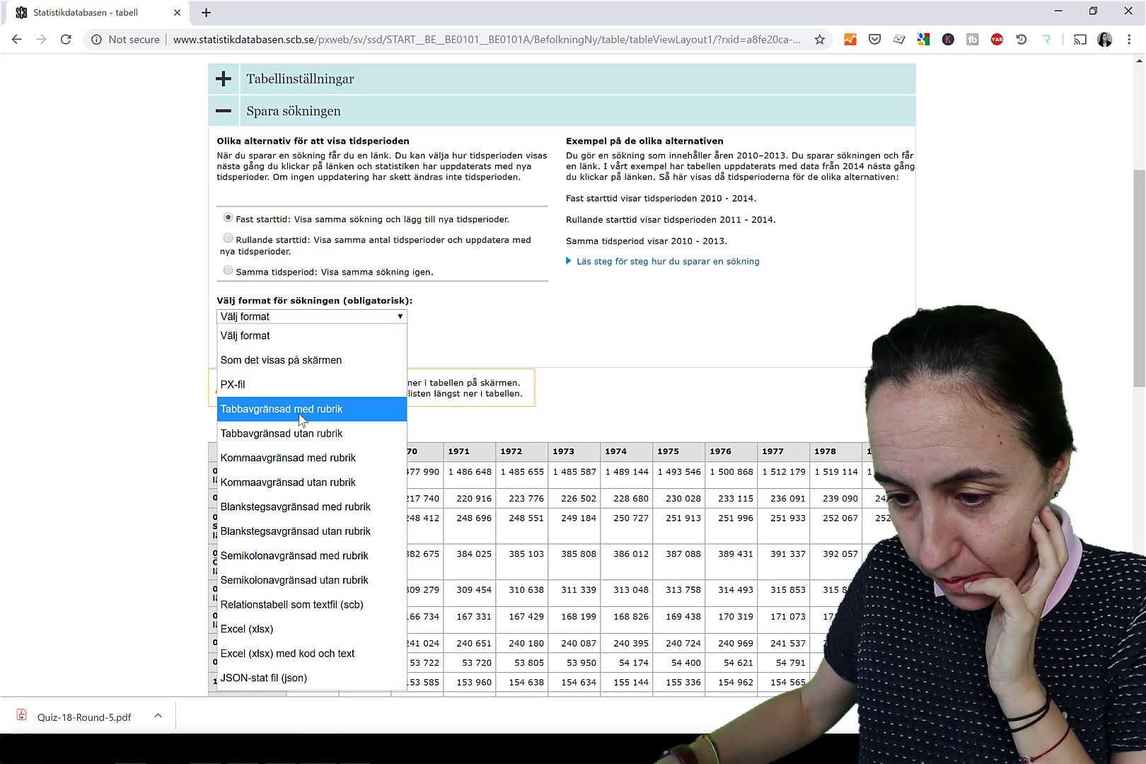
left_click(296, 460)
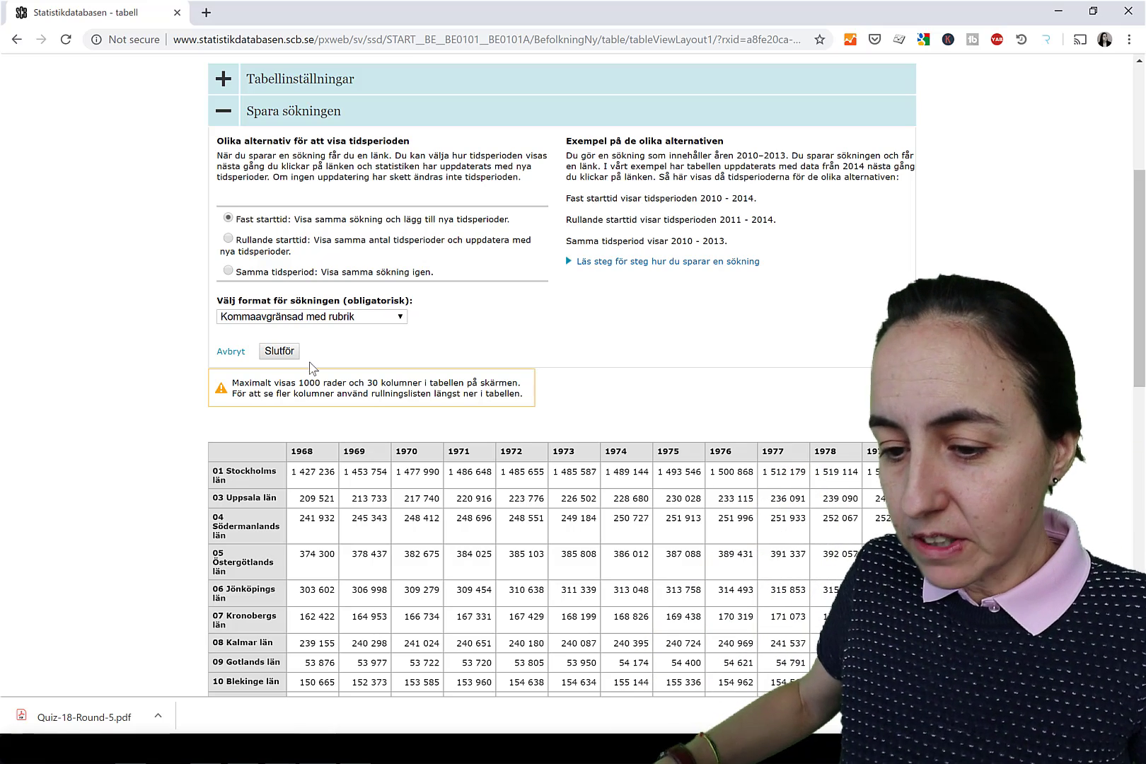
left_click(279, 350)
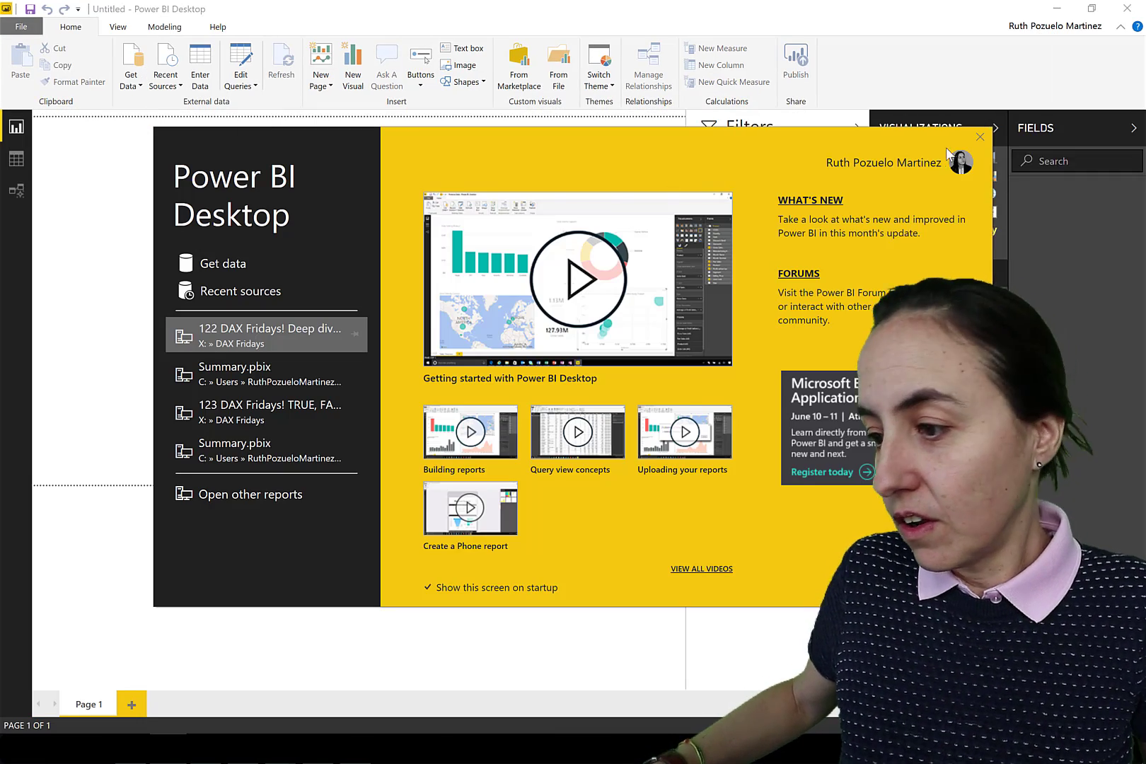
- Dismiss the Power BI start screen and copy the saved-search URL from the SCB page
left_click(980, 137)
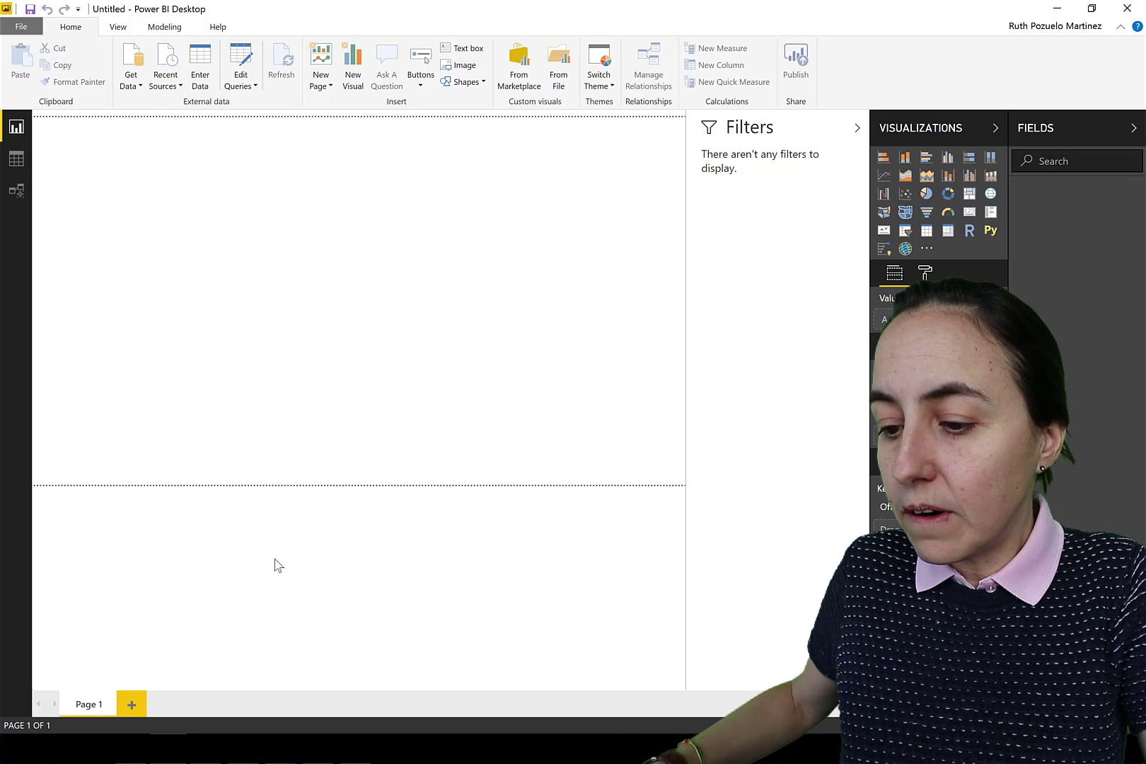
left_click(362, 622)
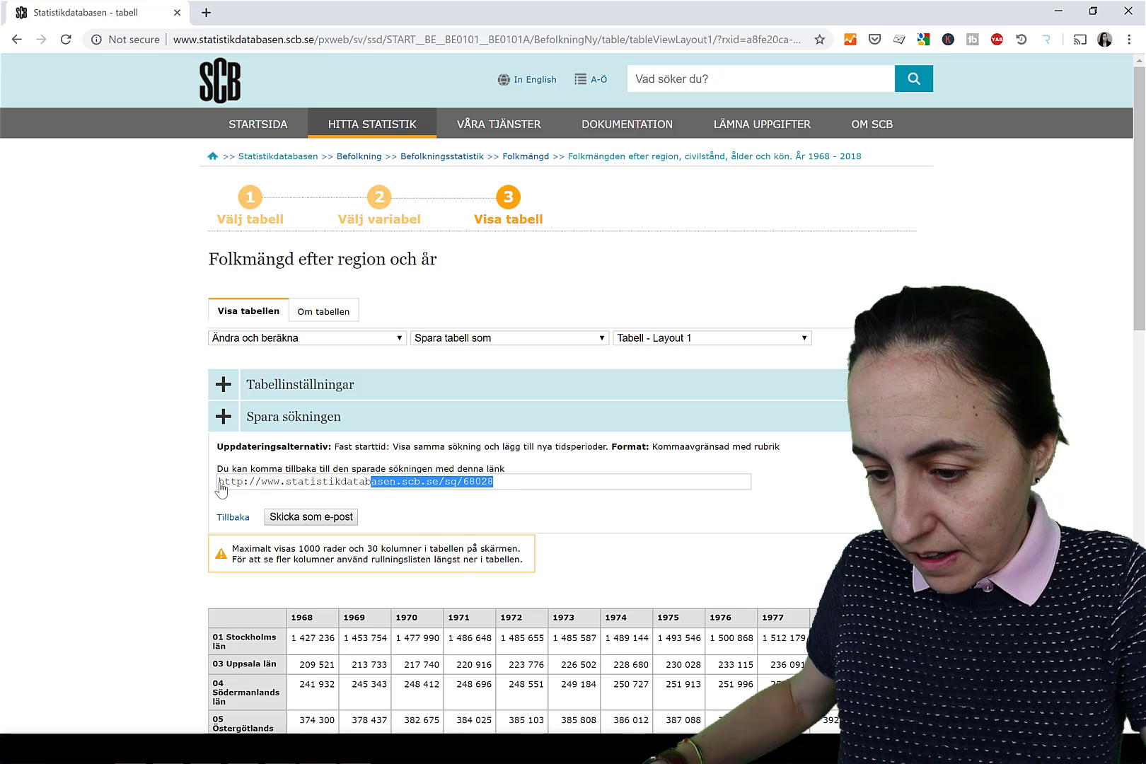
left_click_drag(212, 486, 184, 480)
key("ctrl+c")
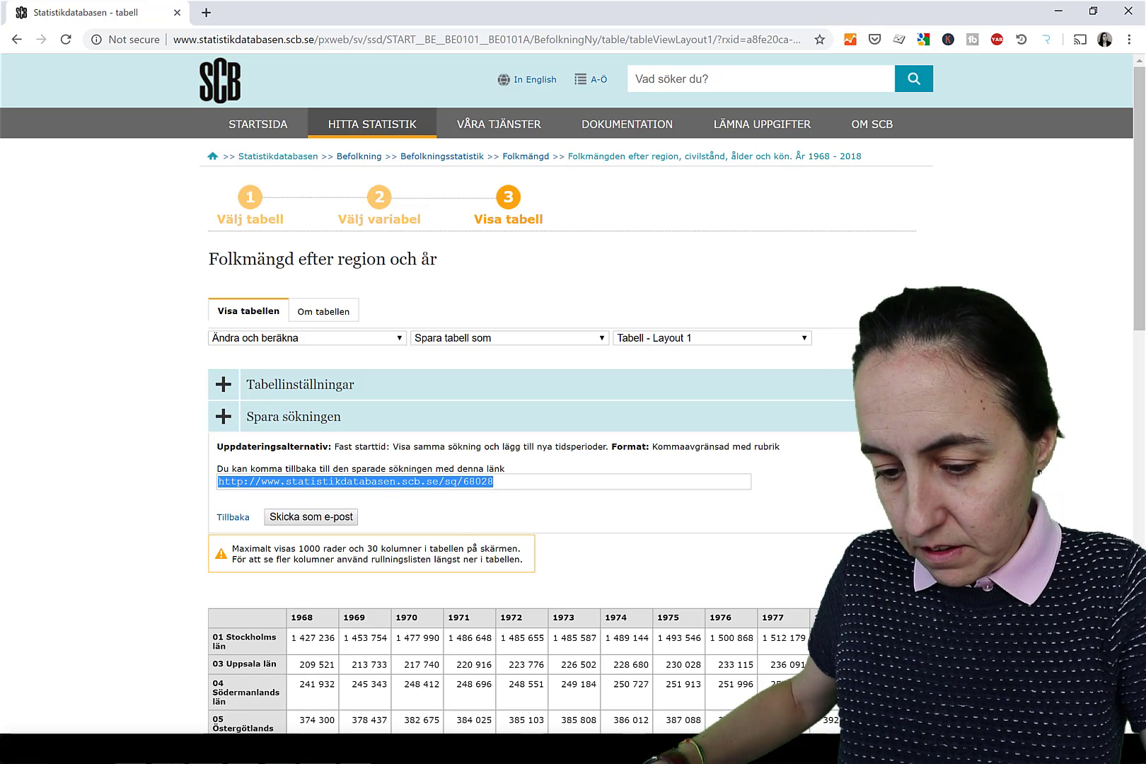
key("alt+Tab")
- Create a Web data source from the pasted sq/68028 saved-search link
left_click(140, 80)
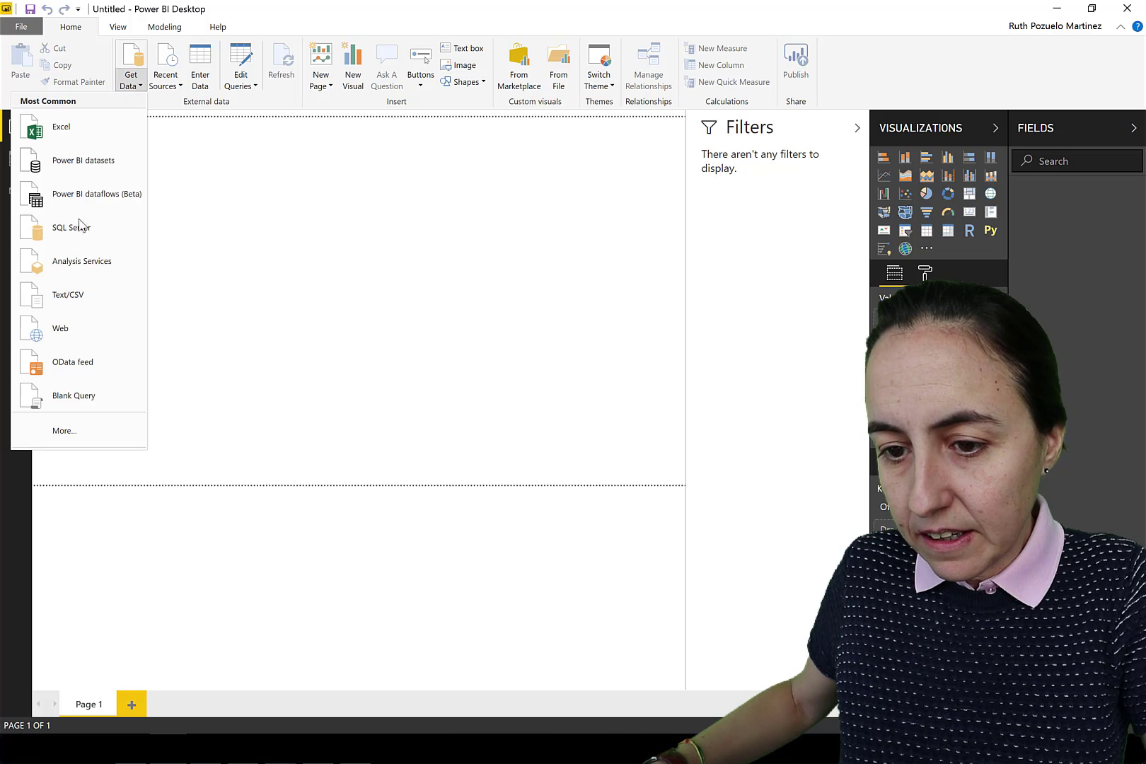
left_click(76, 329)
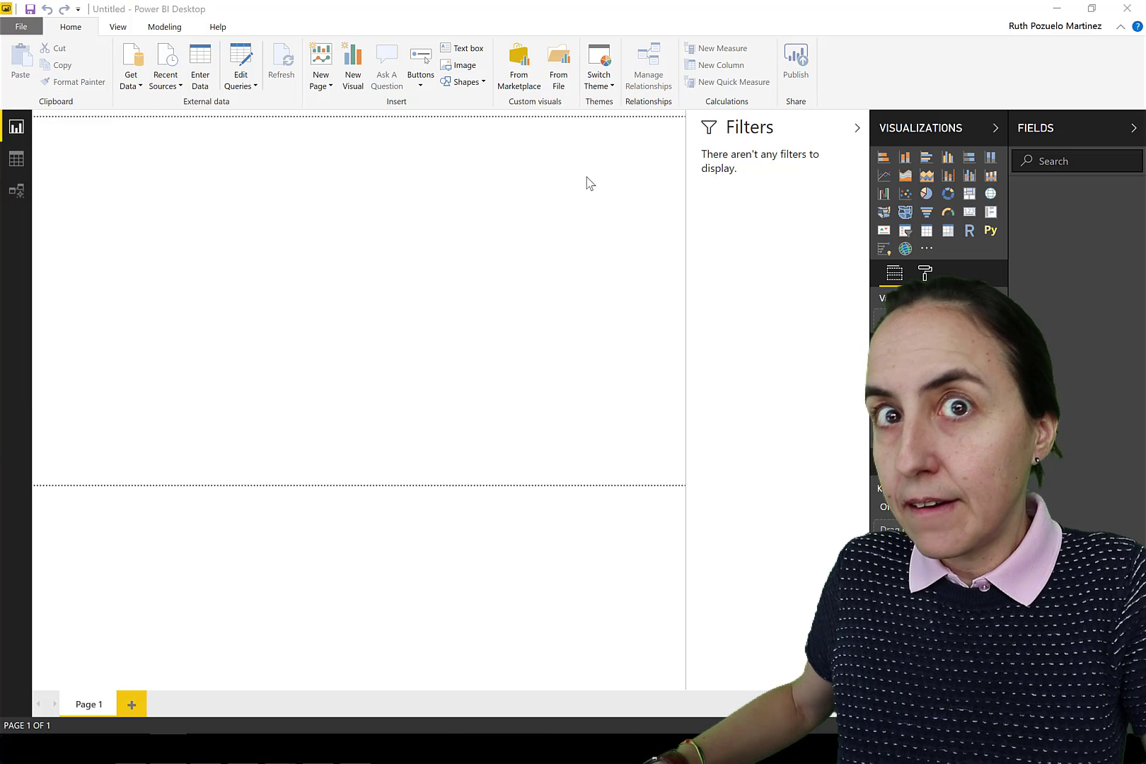
key("ctrl+v")
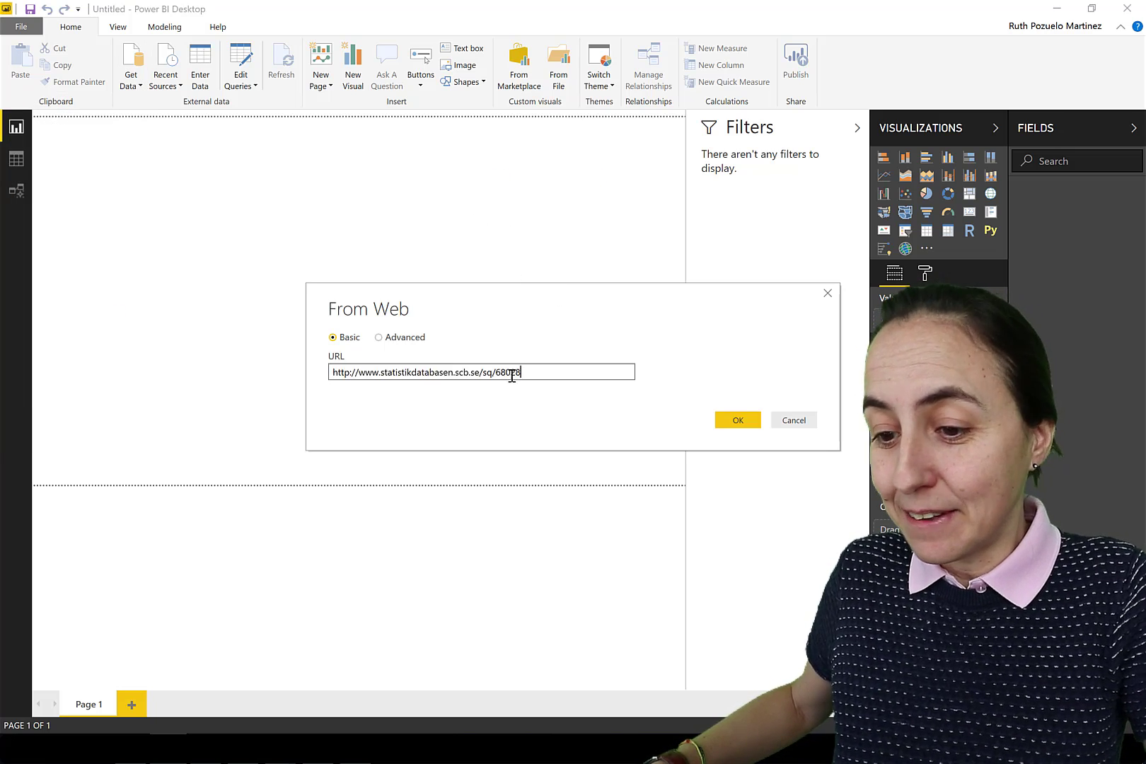
left_click(753, 423)
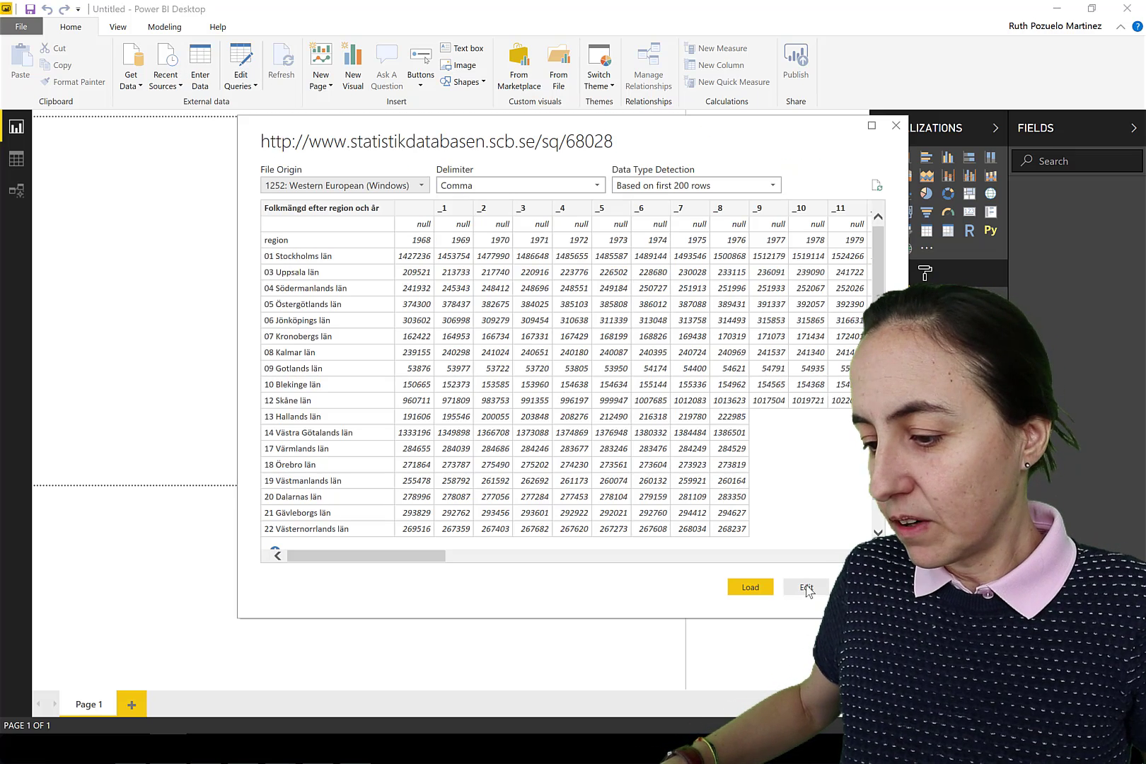
- In the query editor, remove the top 1 row and use the first row as headers
left_click(814, 590)
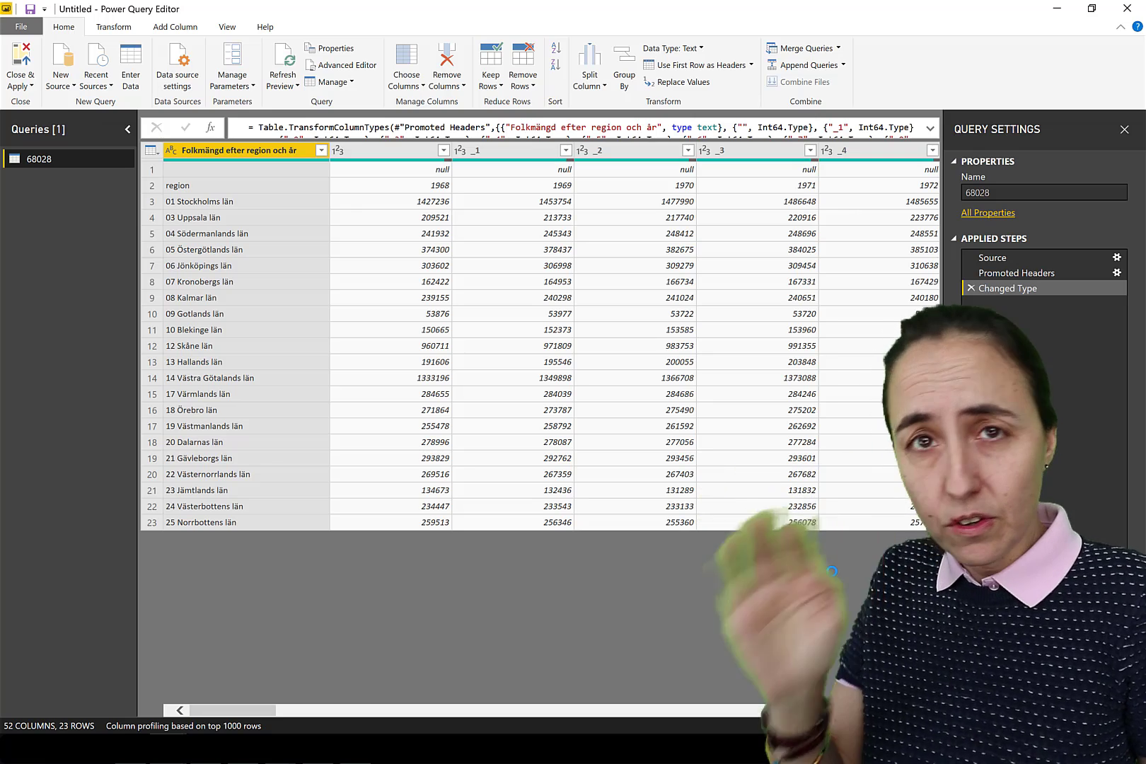
left_click(532, 87)
left_click(500, 104)
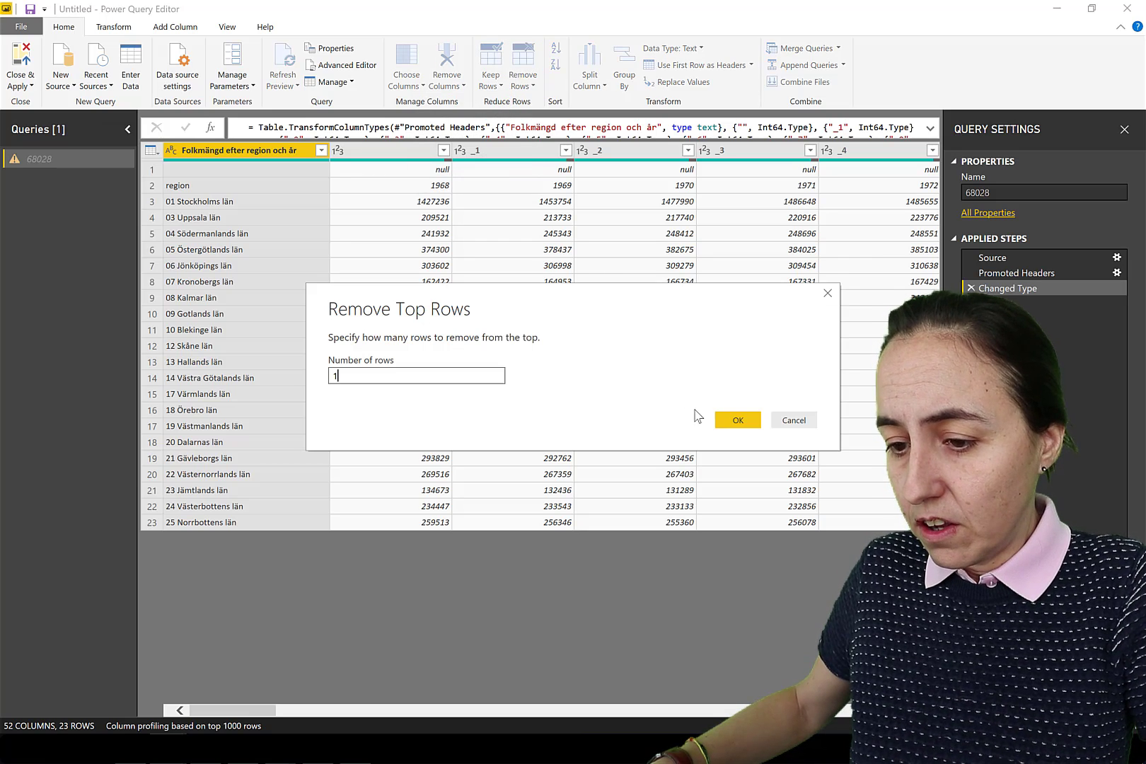
left_click(757, 422)
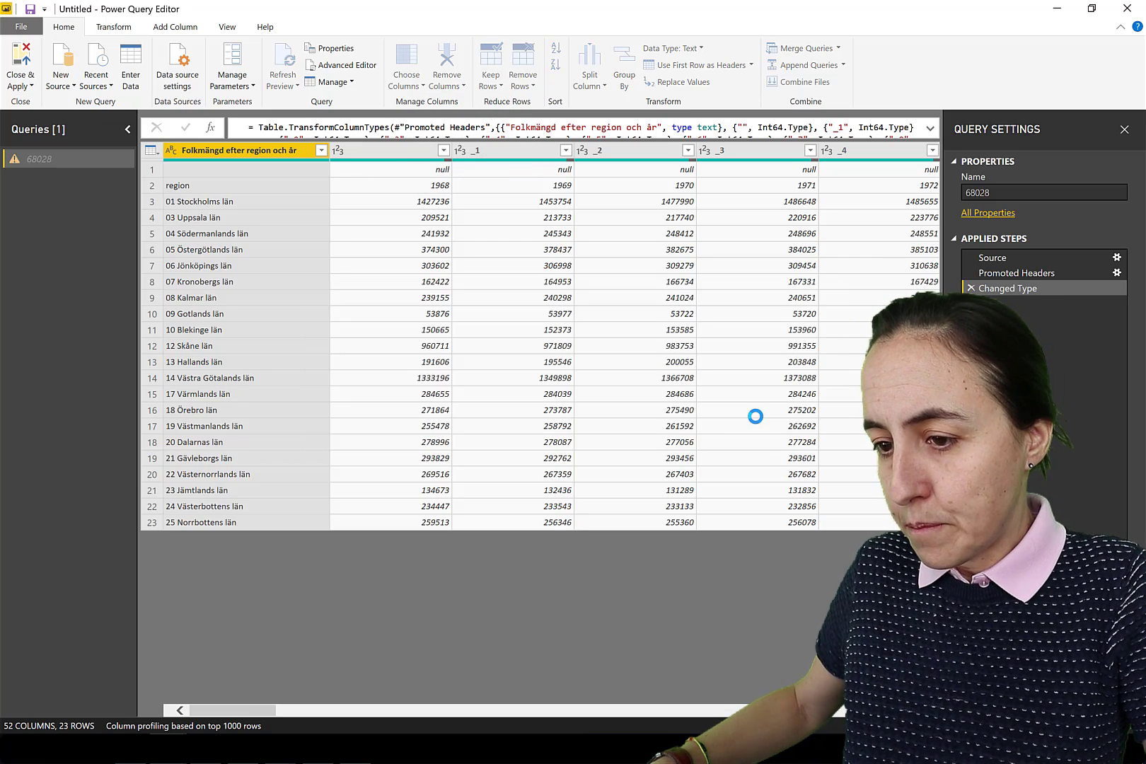
left_click(711, 65)
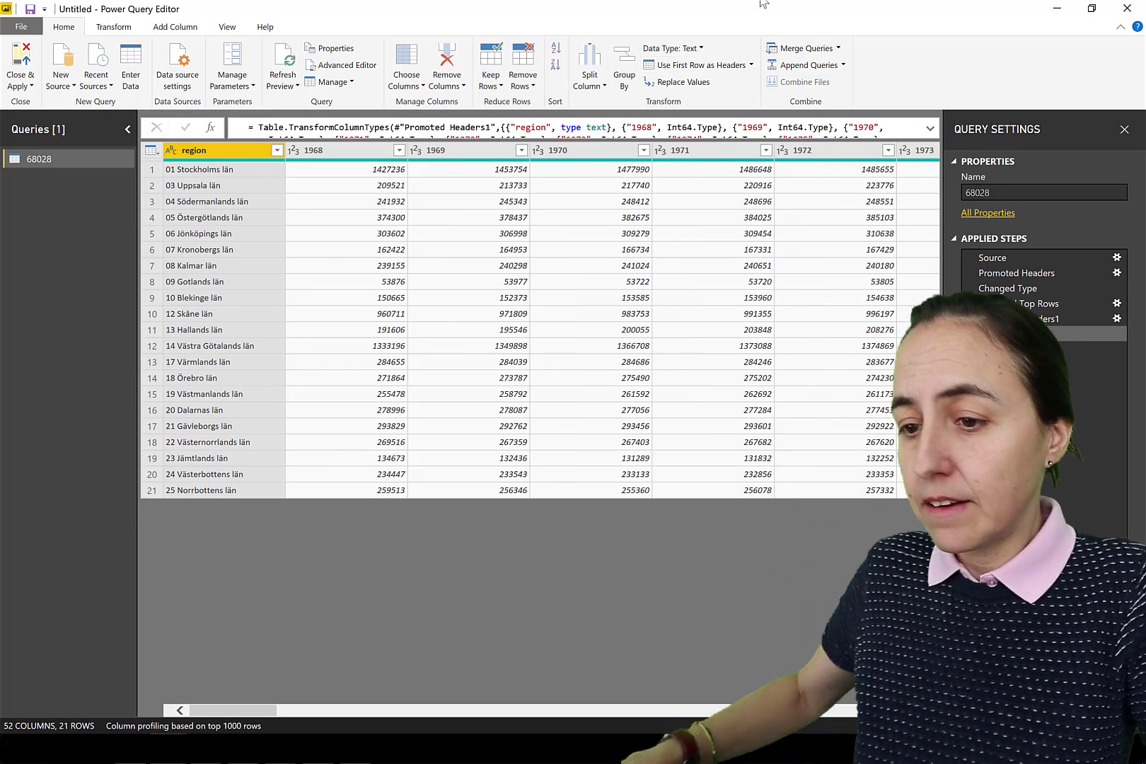
- Unpivot all year columns except region, renaming Attribute to år and Value to befolkning
scroll(352, 53, "down", 2)
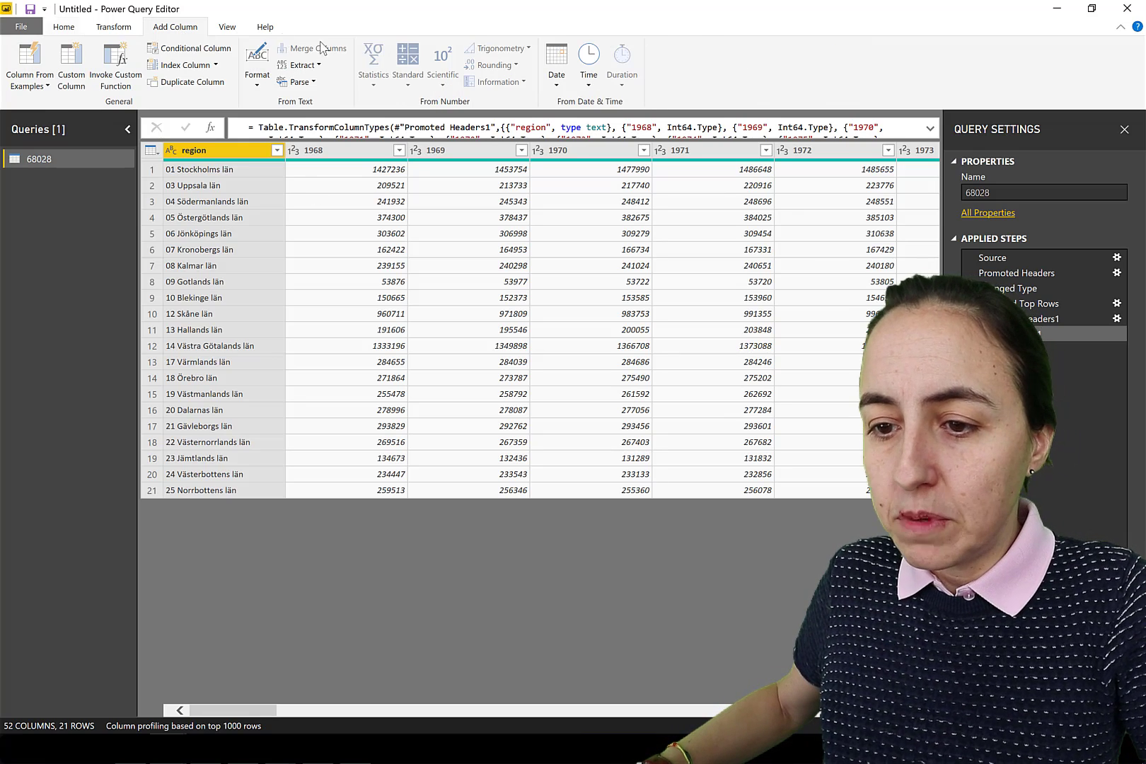
left_click(110, 28)
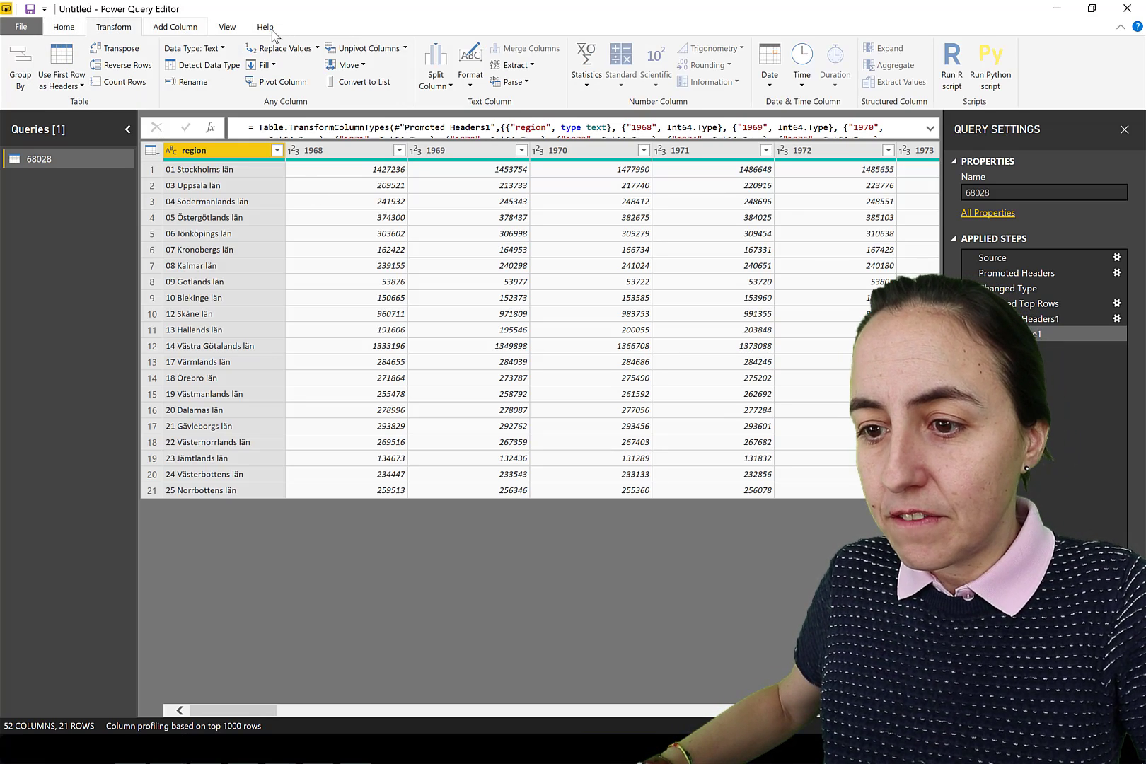
left_click(406, 49)
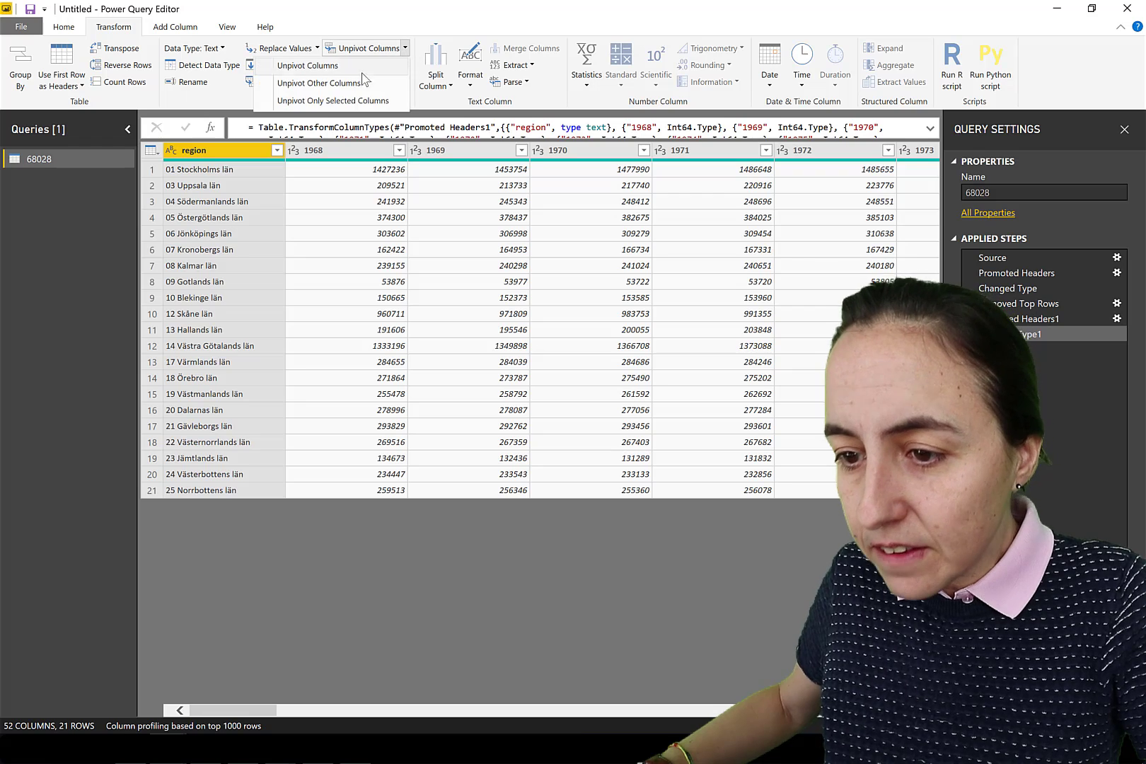
left_click(301, 82)
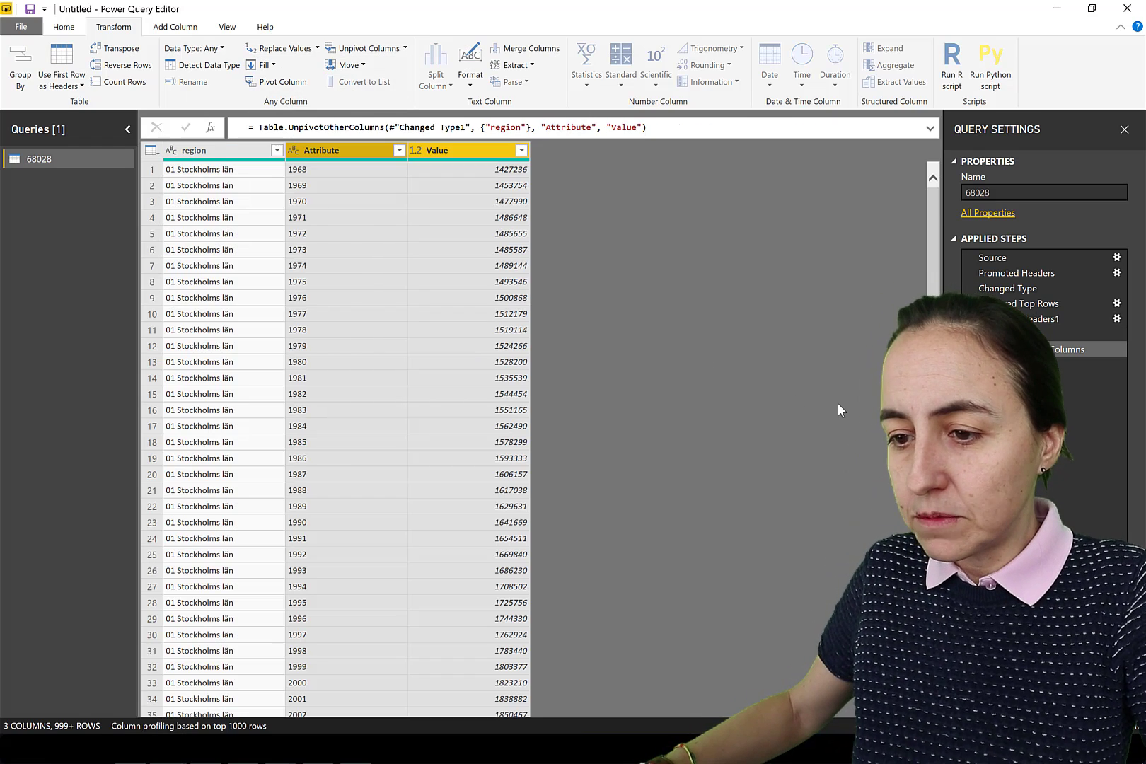
double_click(358, 150)
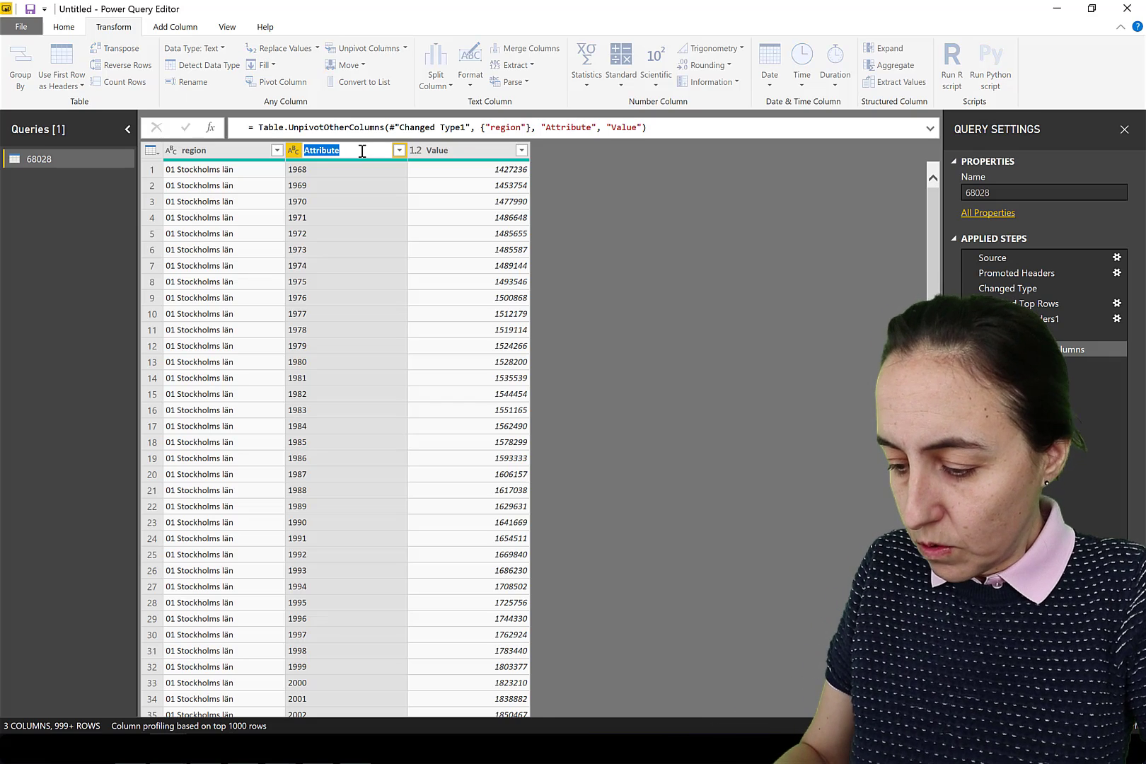
type("år")
key("Return")
double_click(470, 151)
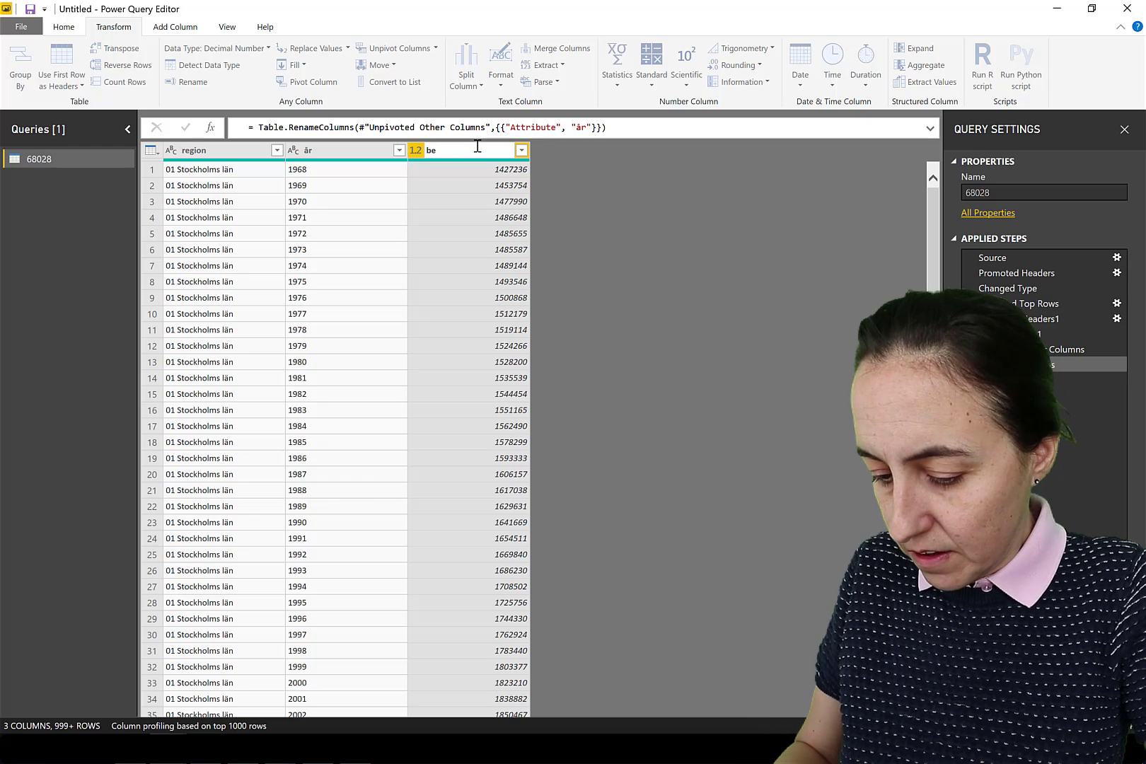
type("befolkning")
key("Return")
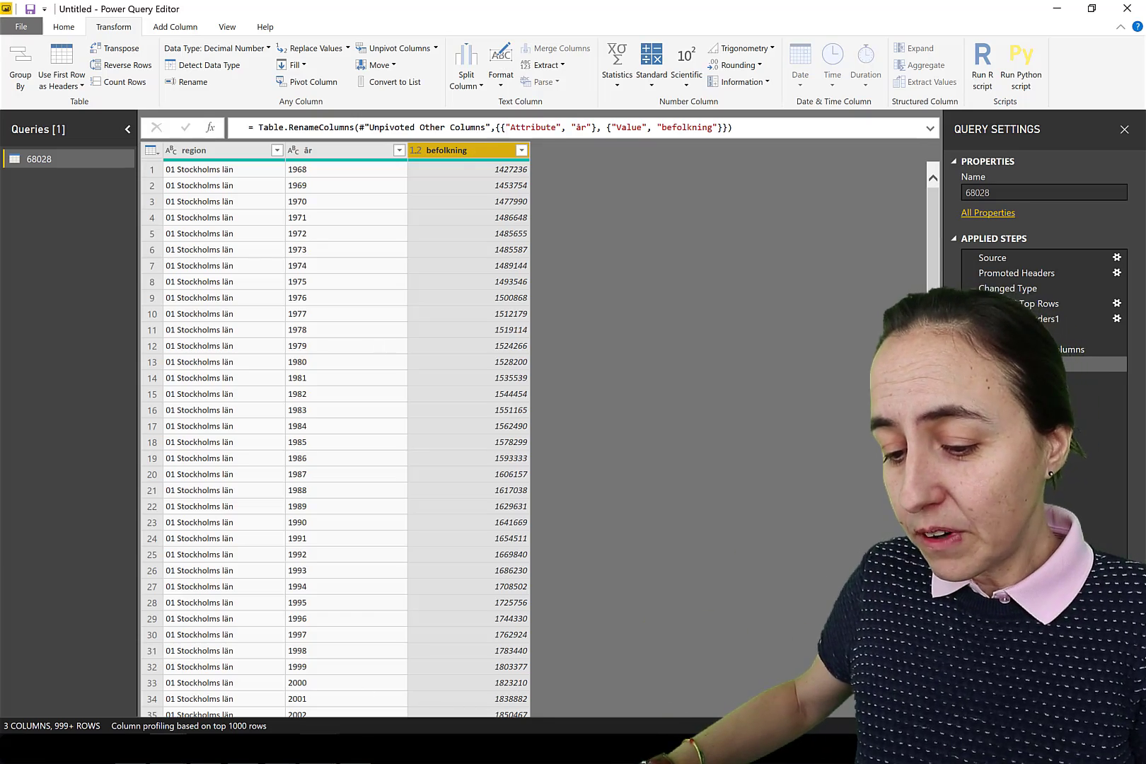
- Expand the SCB table's 'API för denna tabell' section and copy its API query URL
key("alt+Tab")
scroll(544, 550, "down", 13)
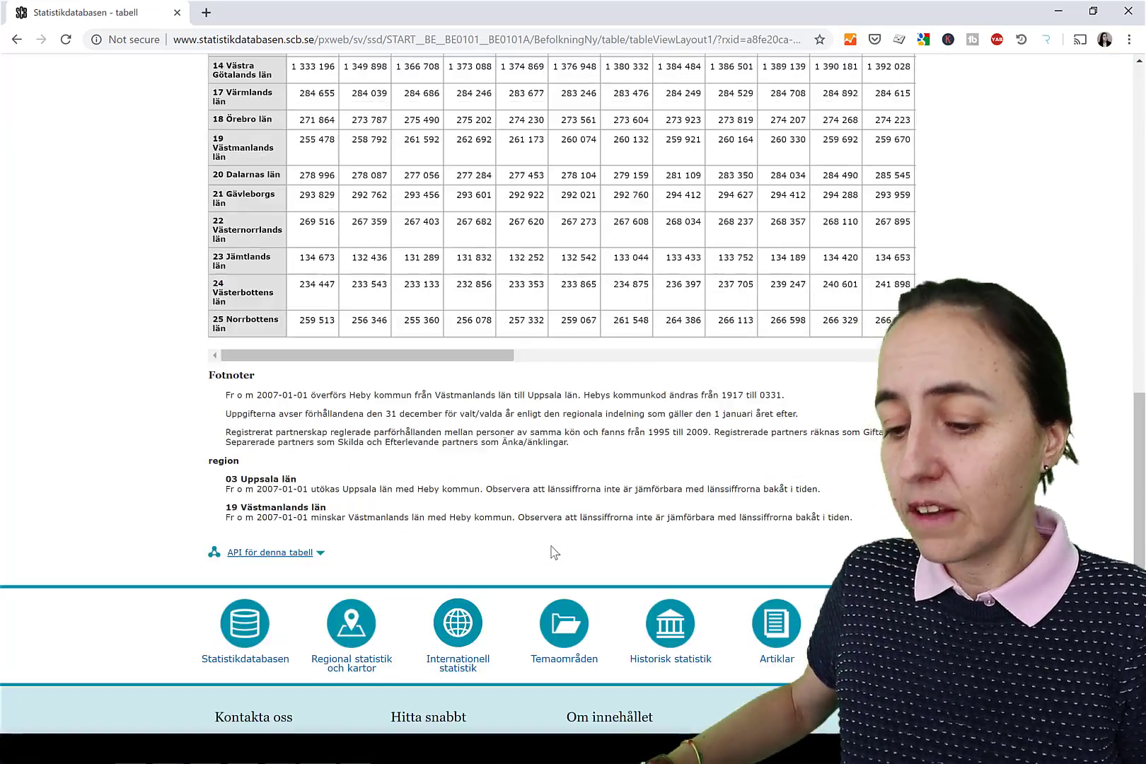
scroll(545, 551, "down", 1)
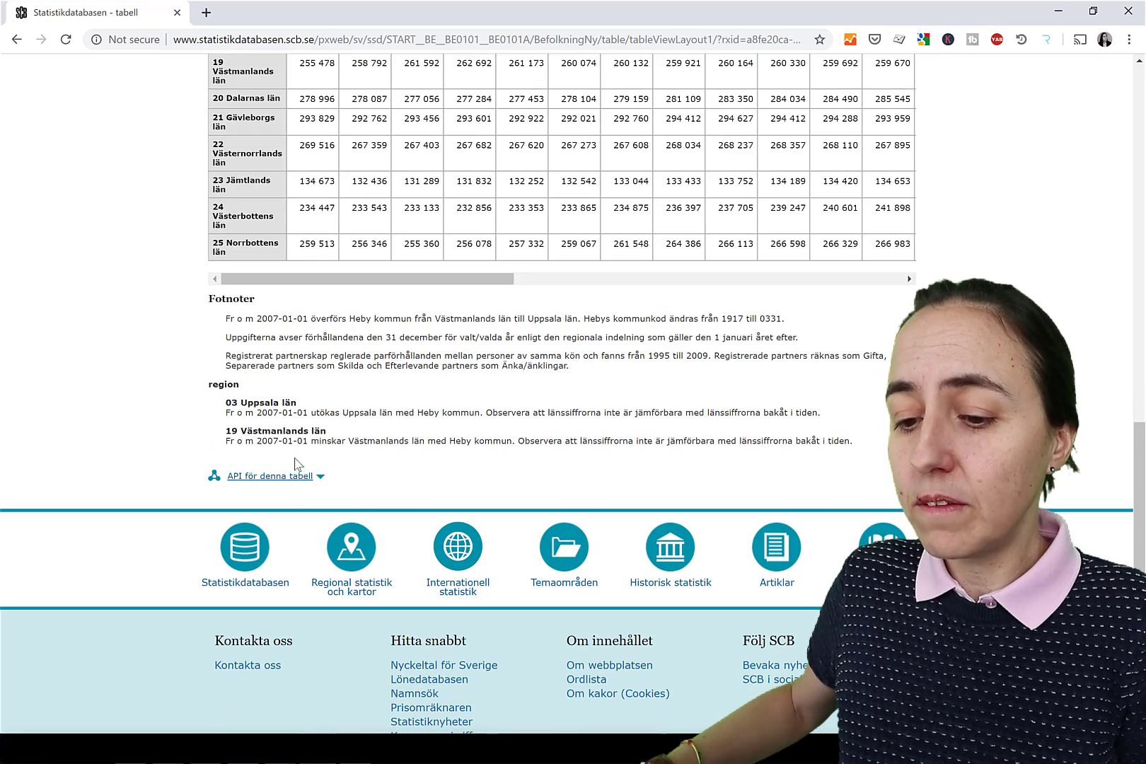
left_click(266, 484)
scroll(559, 491, "down", 1)
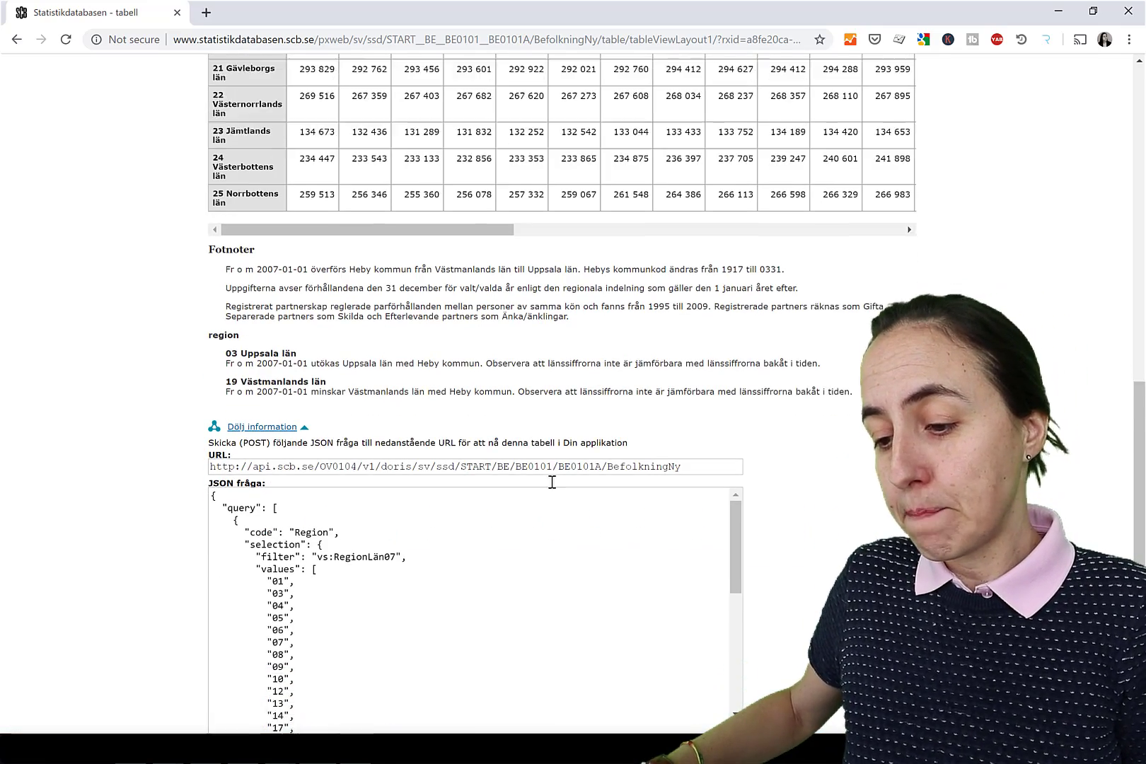
scroll(559, 491, "down", 2)
scroll(603, 543, "down", 5)
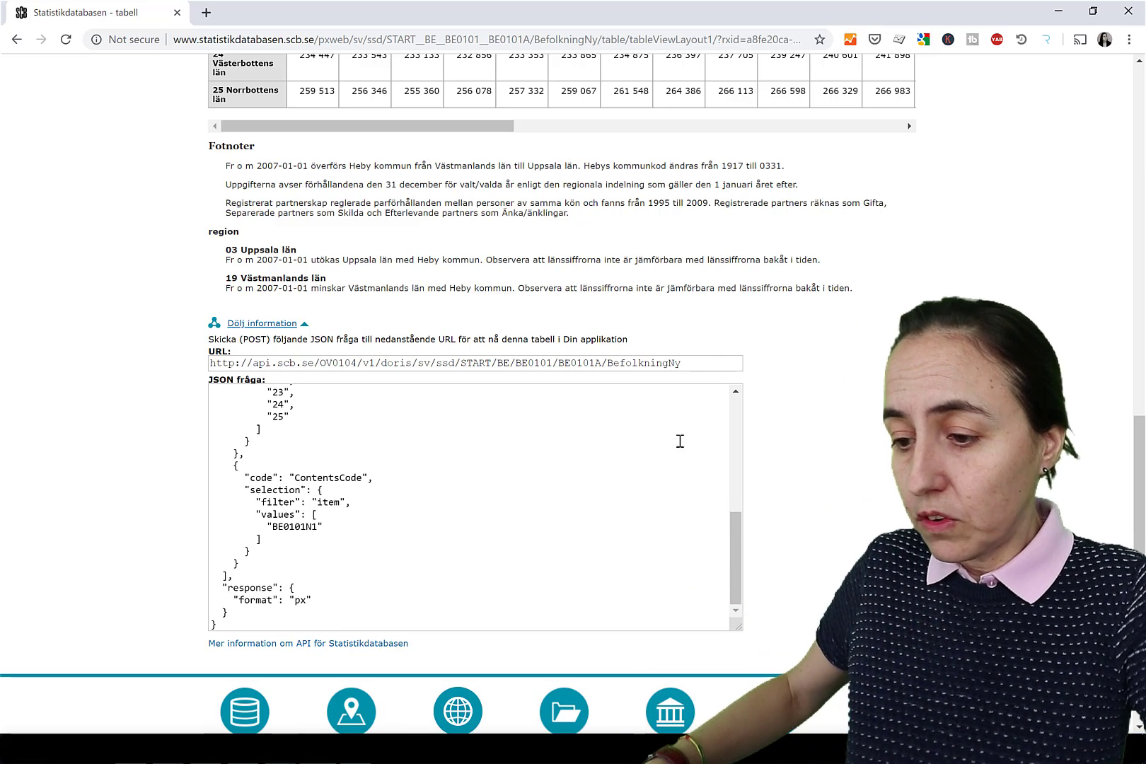
left_click_drag(698, 363, 21, 353)
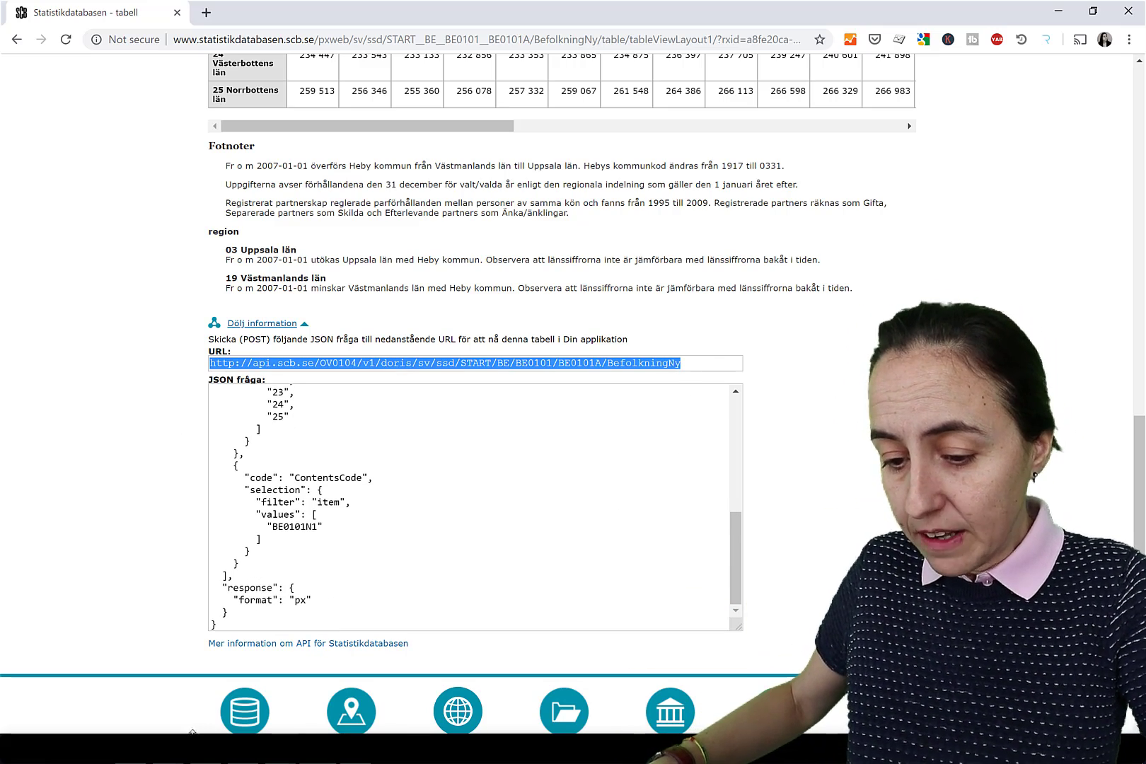
key("alt+Tab")
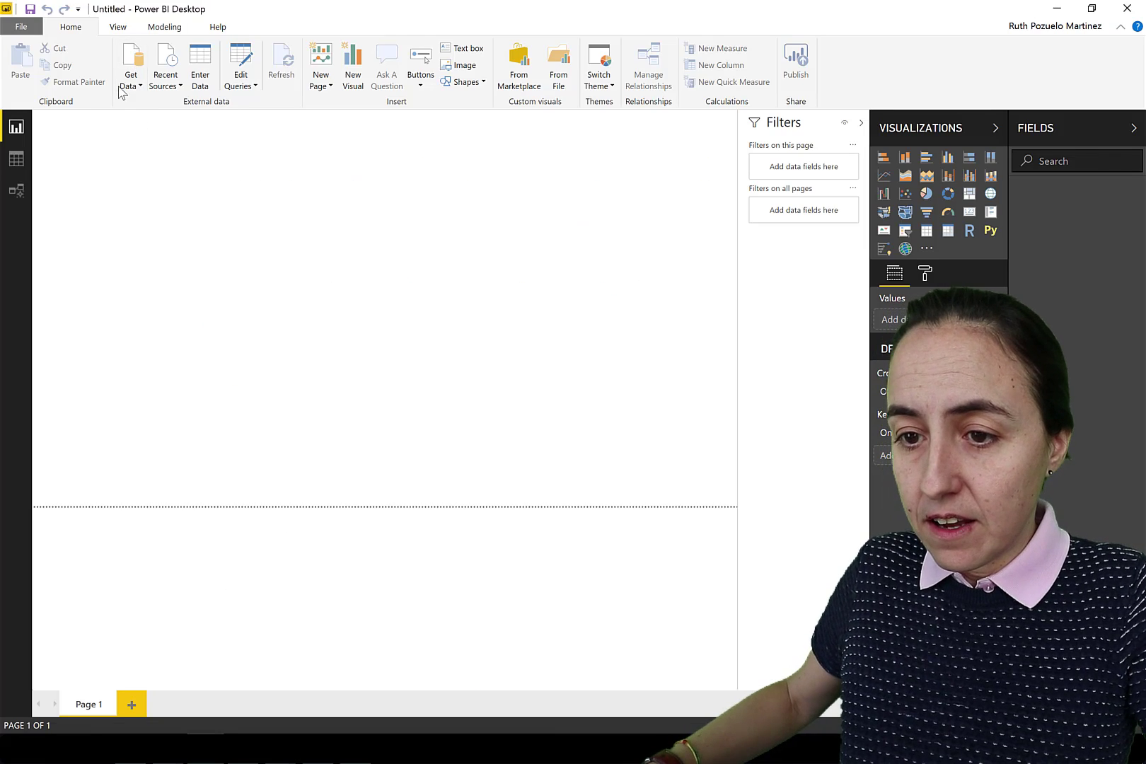
- Add a new Web source in Power Query from the pasted SCB API URL, creating BefolkningNy
mouse_move(174, 748)
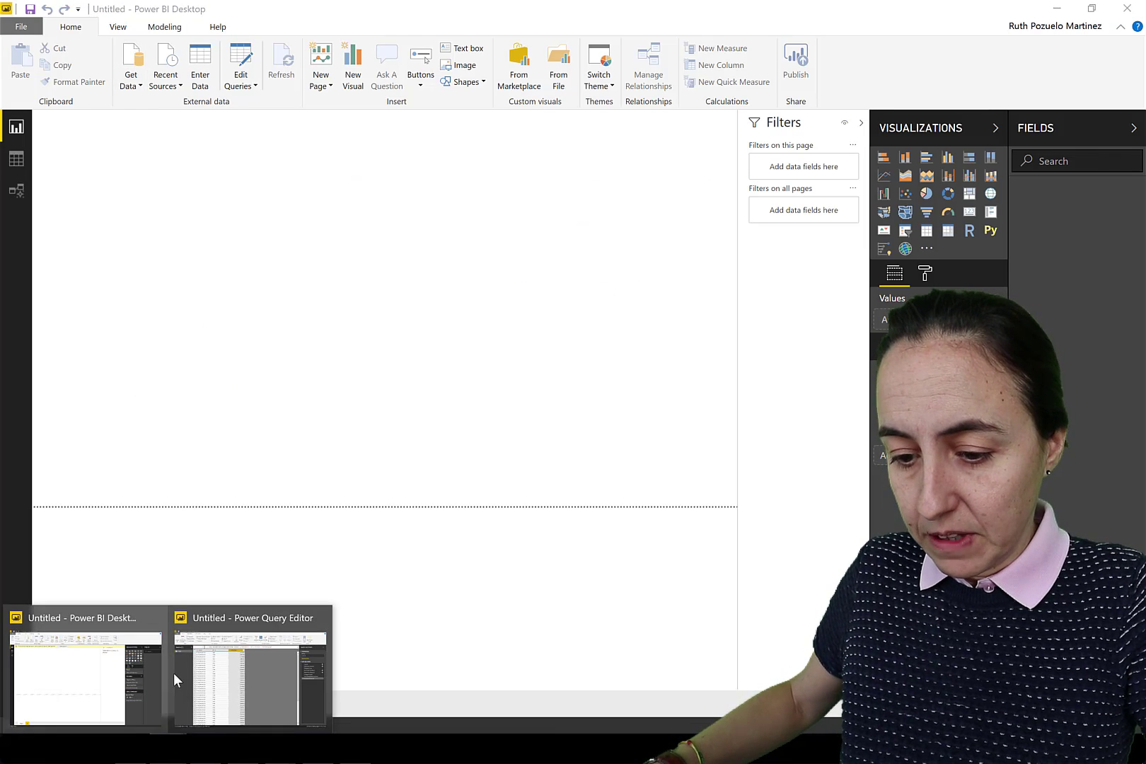
left_click(210, 677)
left_click(62, 28)
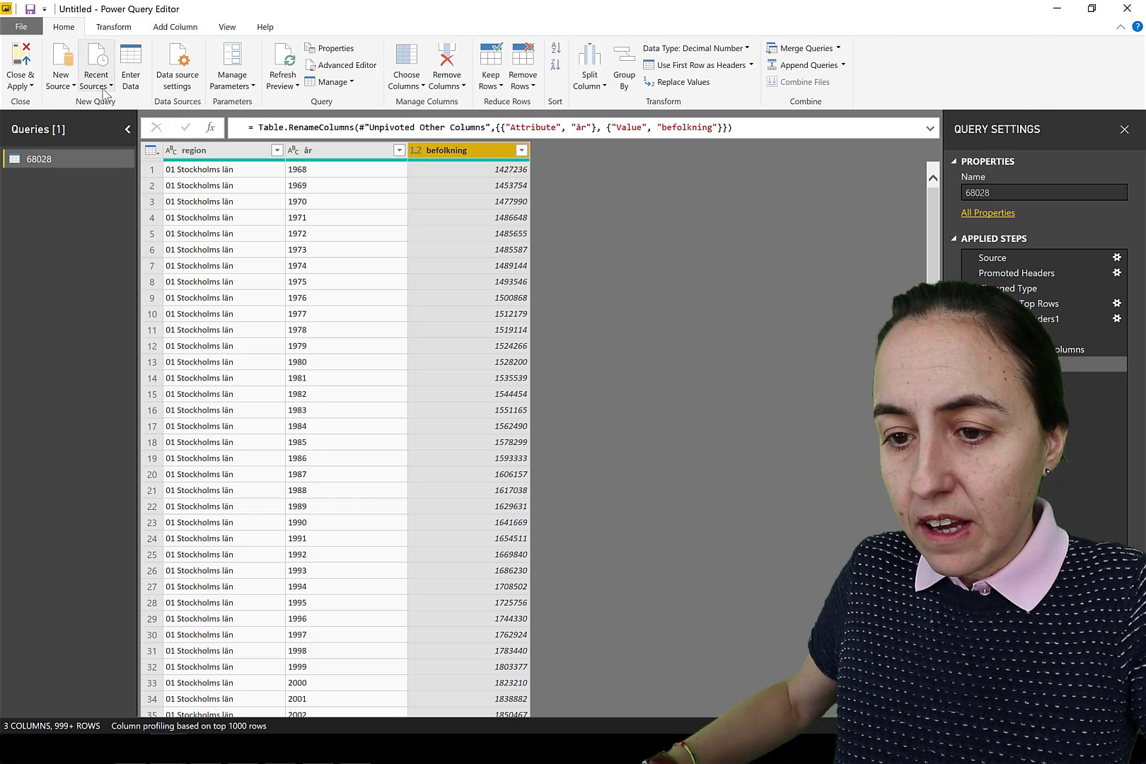
left_click(60, 88)
left_click(55, 258)
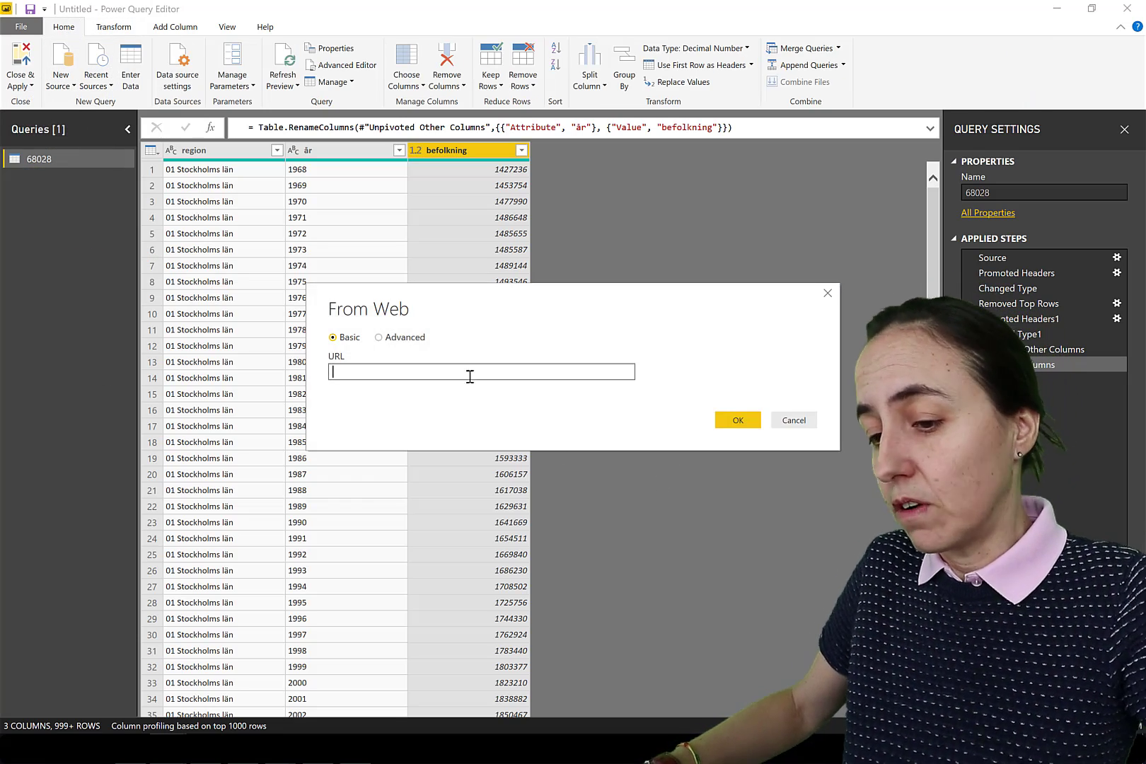
type("pi.scb.se/OV0104/v1/doris/sv/ssd/START/BE/BE0101/BE0101A/BefolkningNy")
left_click(740, 419)
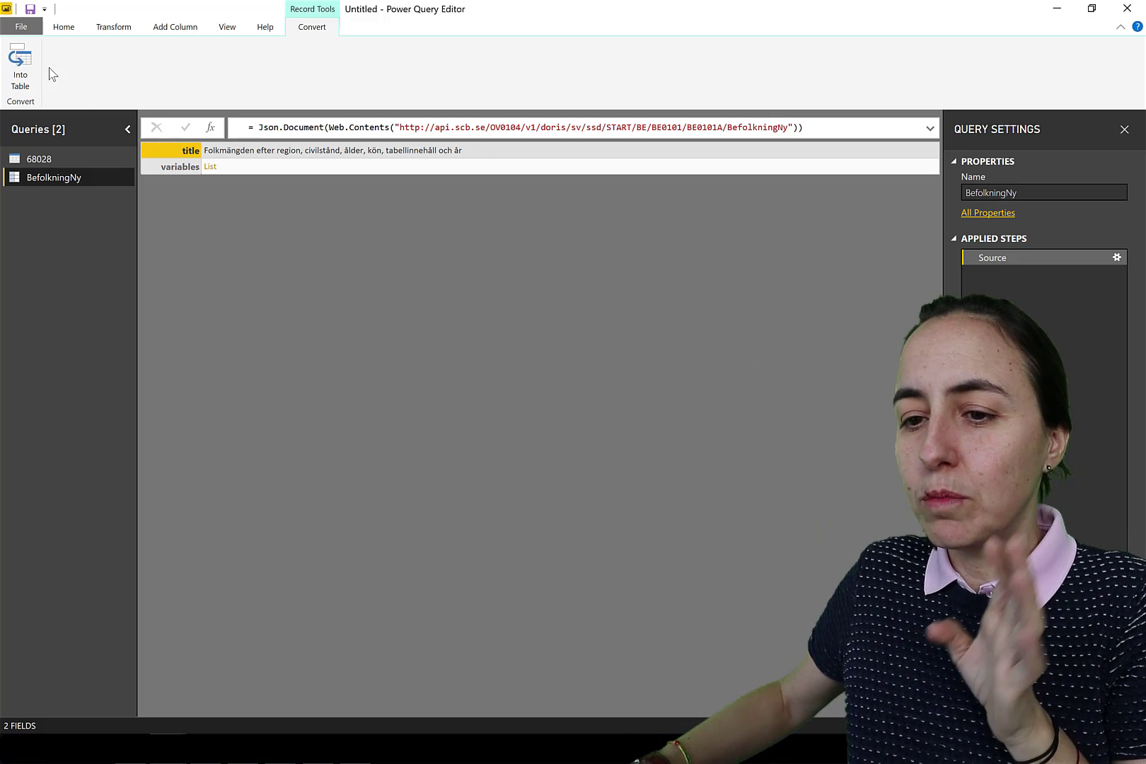
- Open BefolkningNy's M code in the Advanced Editor, then return to the SCB page's JSON query
left_click(62, 29)
left_click(358, 68)
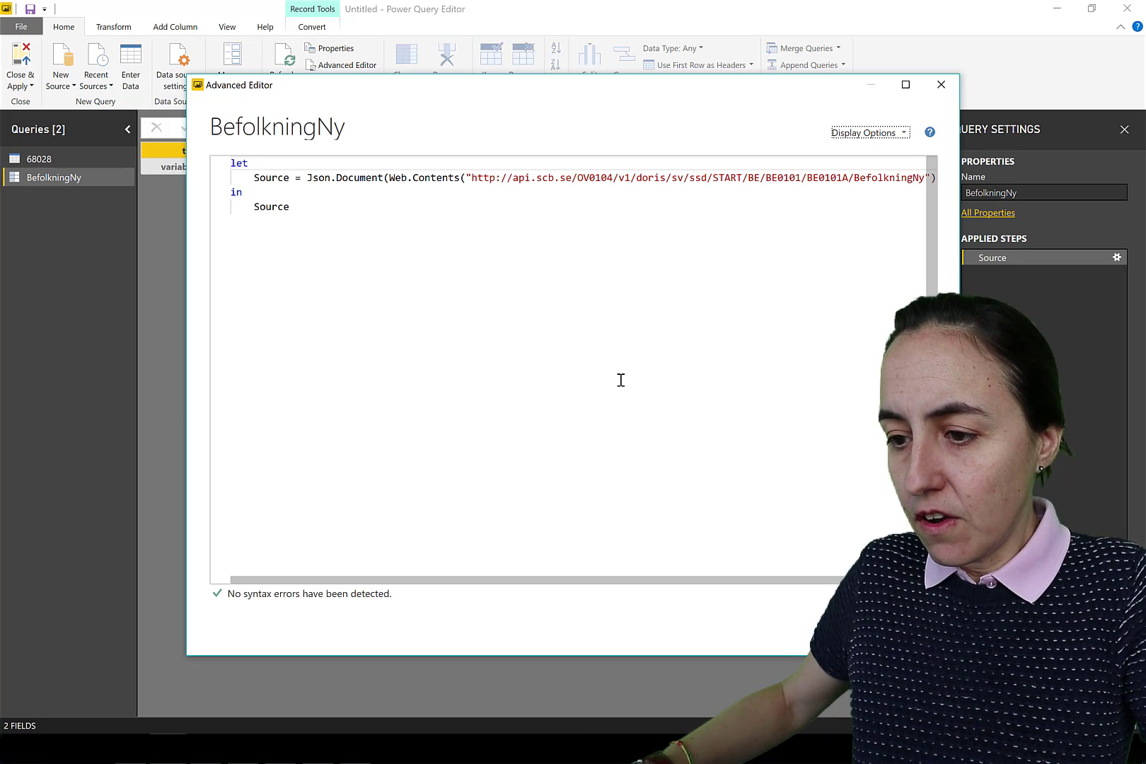
key("alt+Tab")
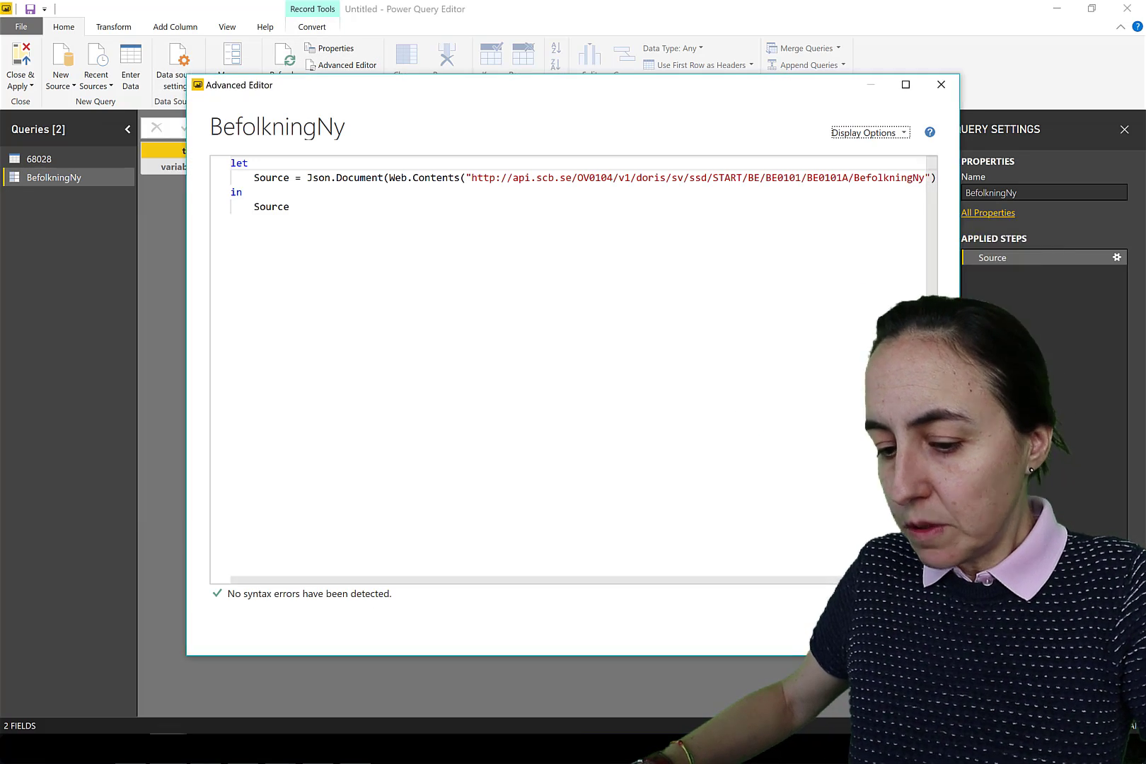
key("alt+Tab")
scroll(357, 479, "up", 14)
scroll(601, 552, "down", 5)
scroll(587, 492, "down", 3)
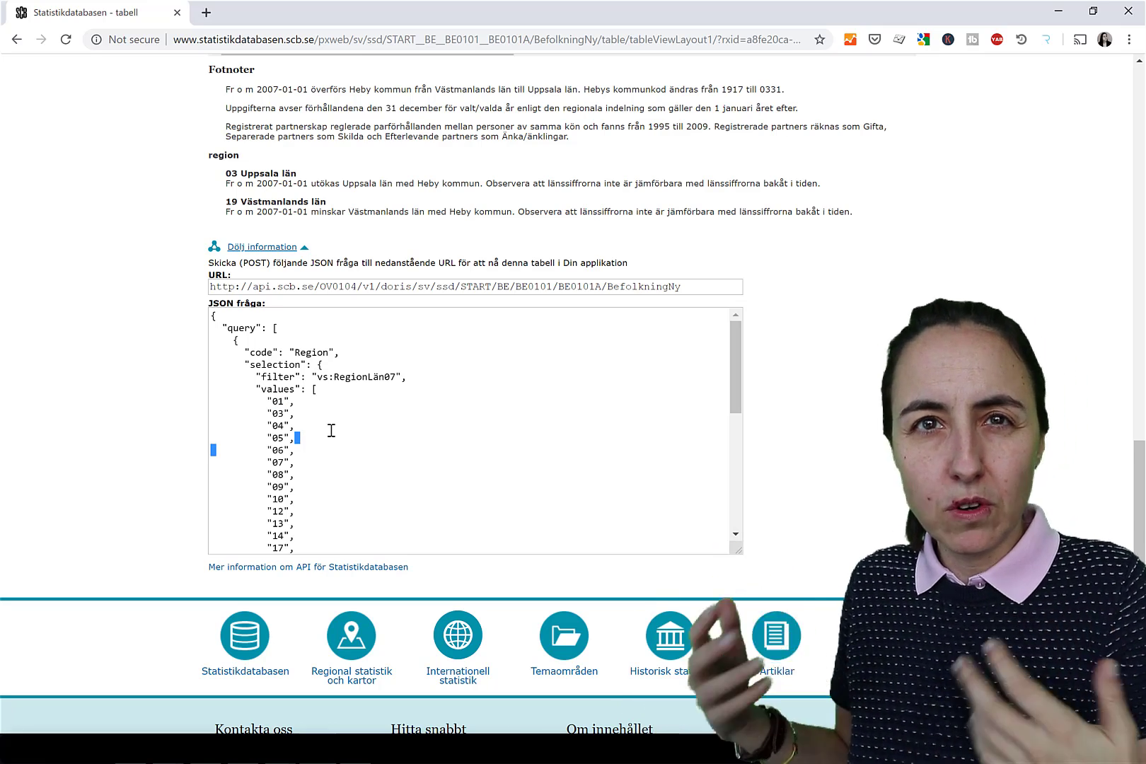
- Copy SCB's JSON query and paste it into a new Notepad window
left_click(331, 430)
key("ctrl+a")
key("ctrl+c")
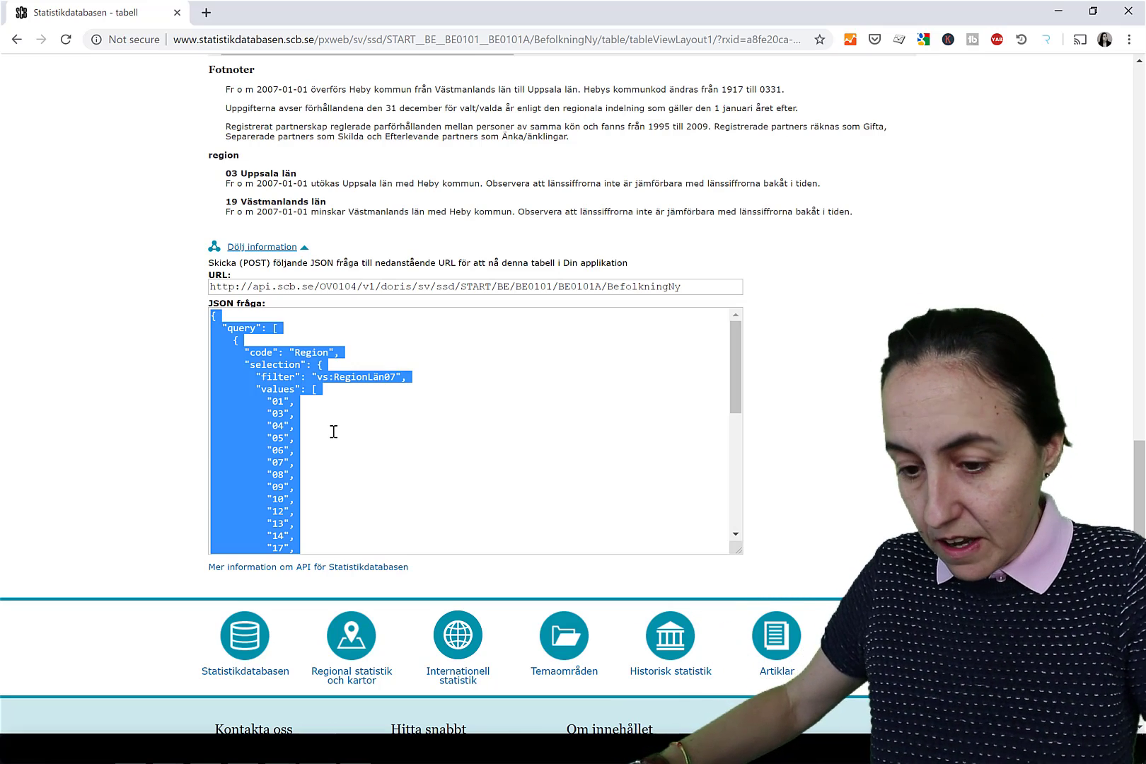
key("super")
type("no")
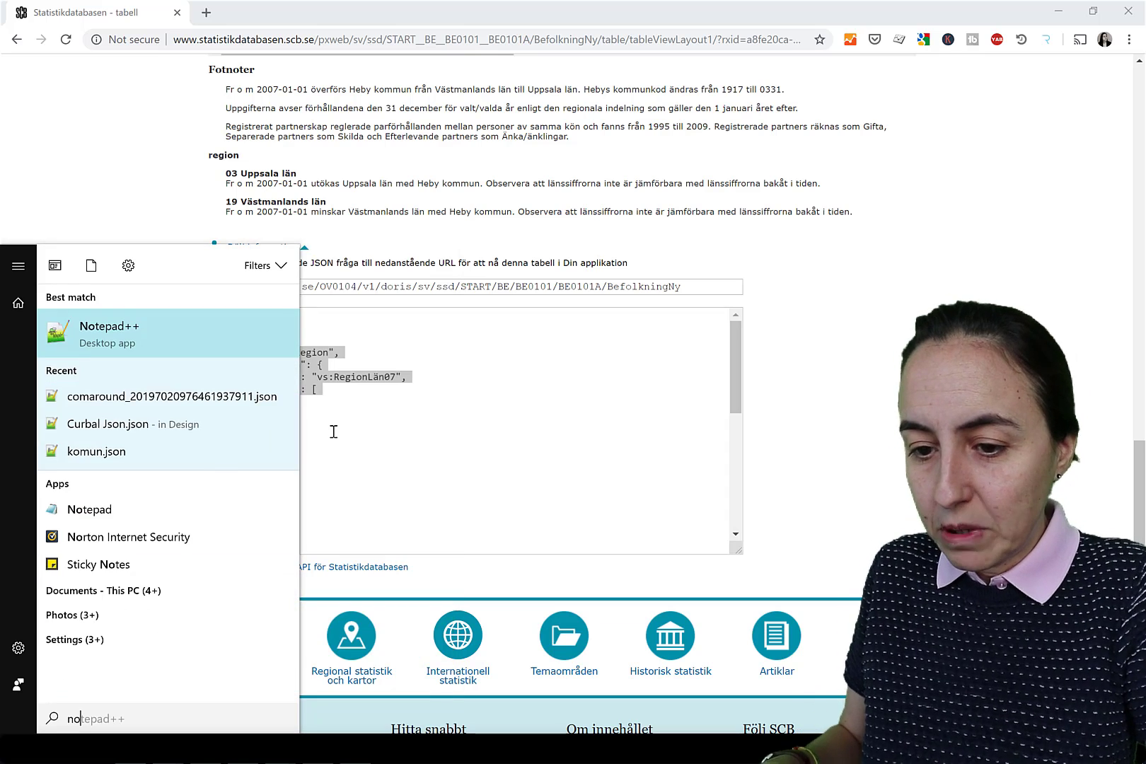
key("Down")
key("Down")
key("Down")
key("Down")
key("Return")
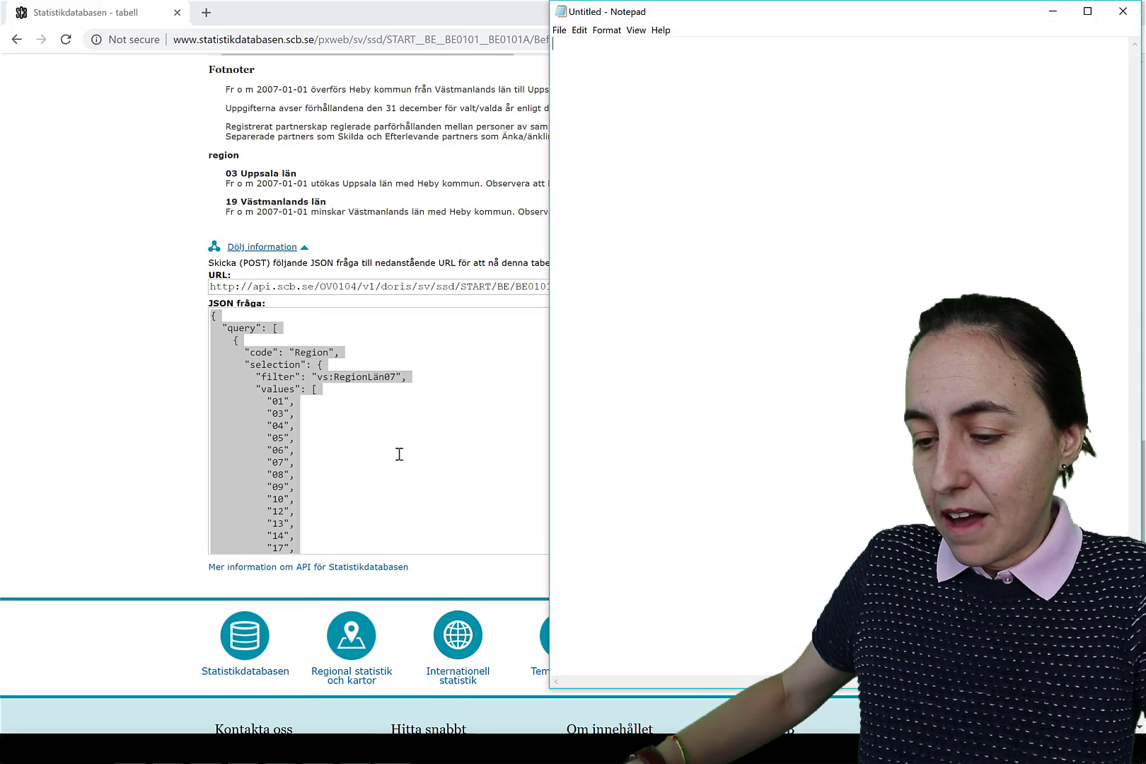
key("ctrl+v")
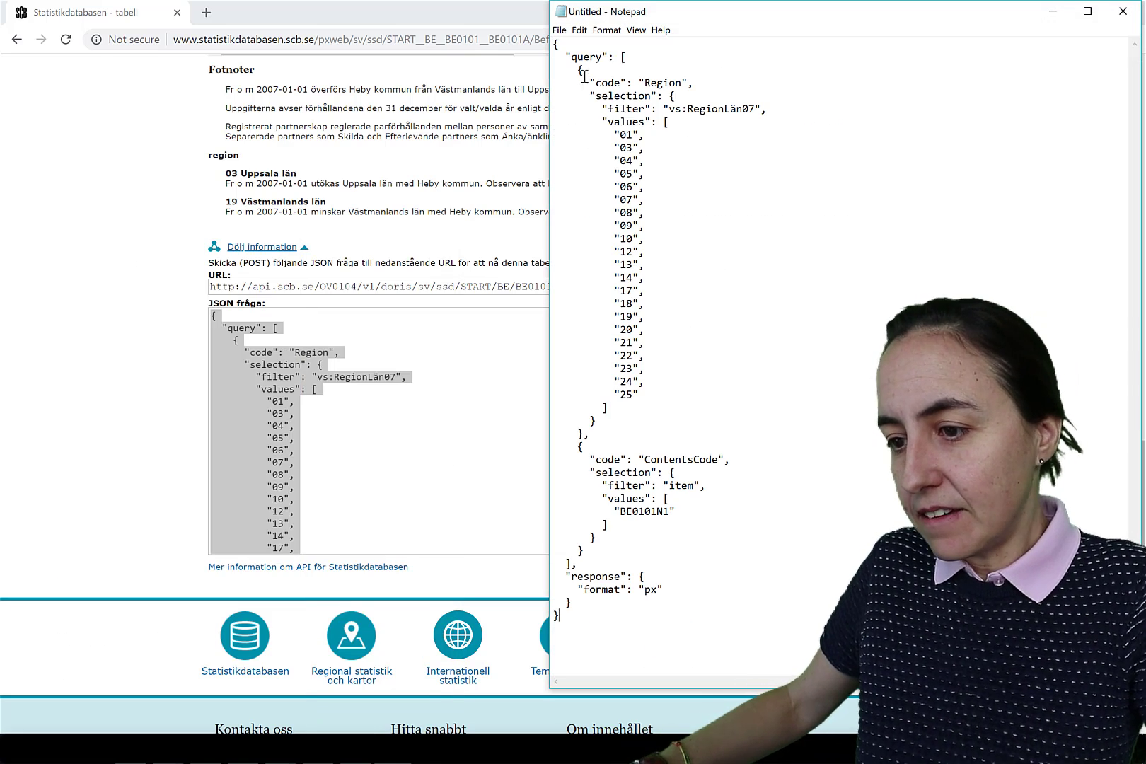
- Replace every " with "" using Replace All, then select the whole text
left_click(579, 31)
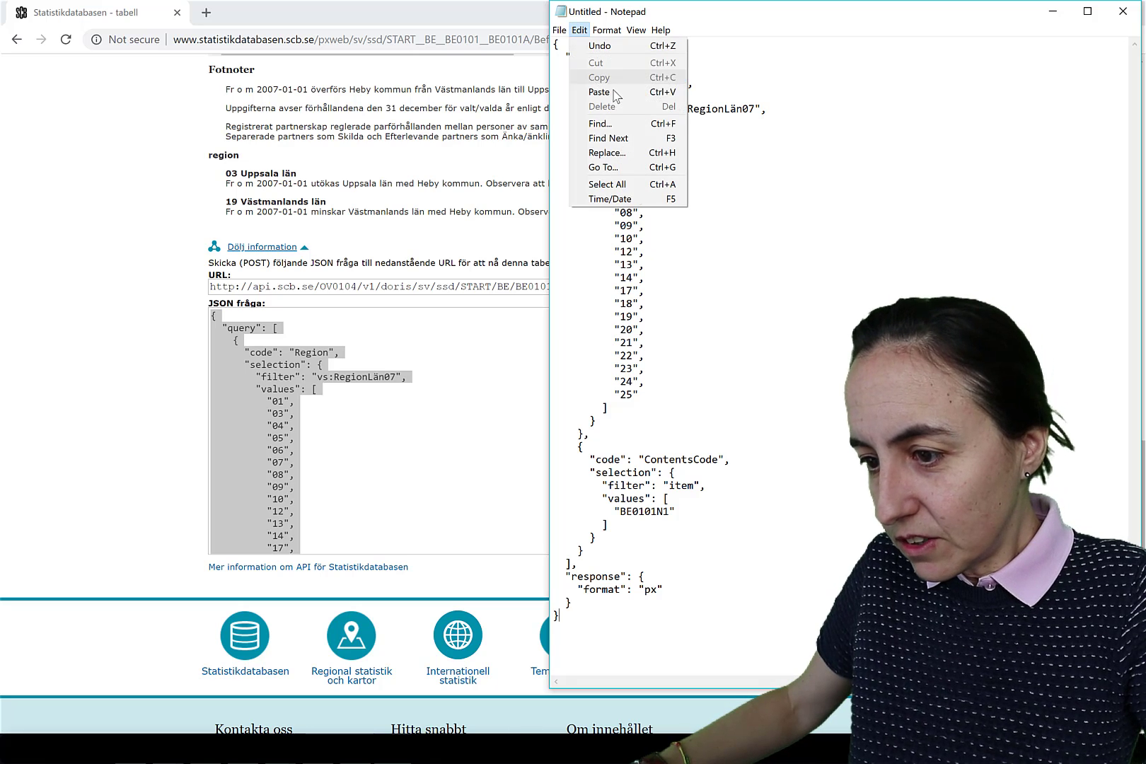
left_click(605, 153)
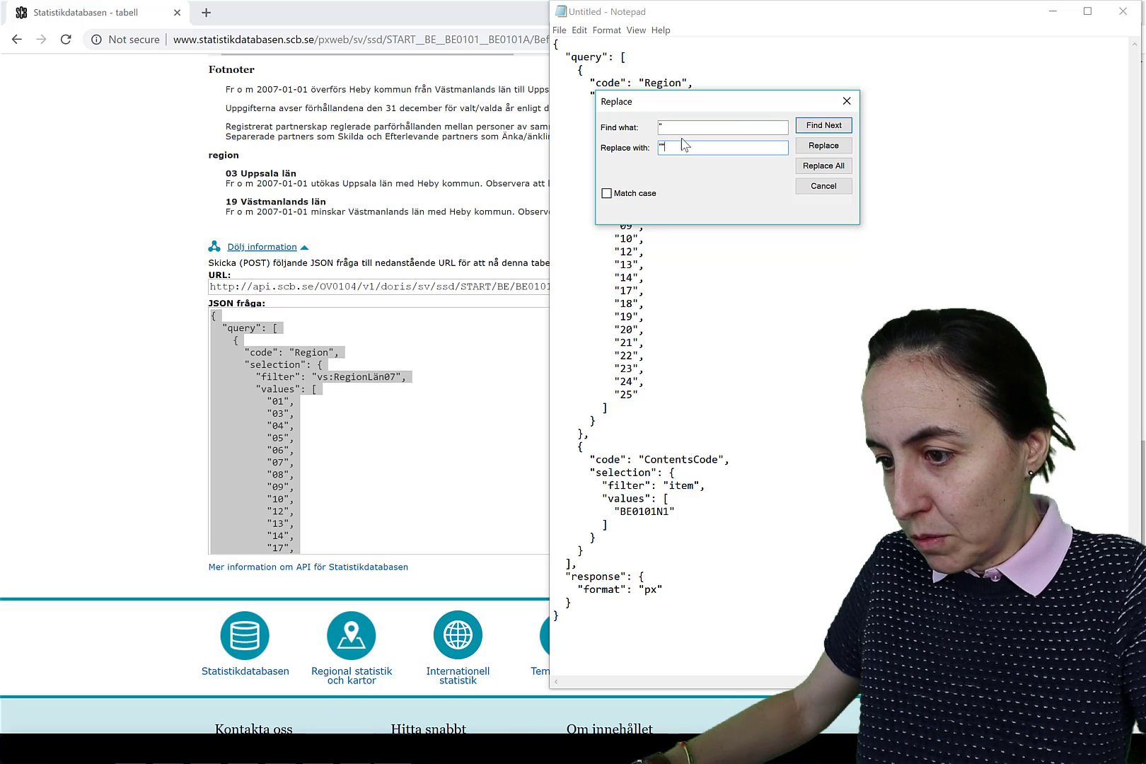
left_click(825, 169)
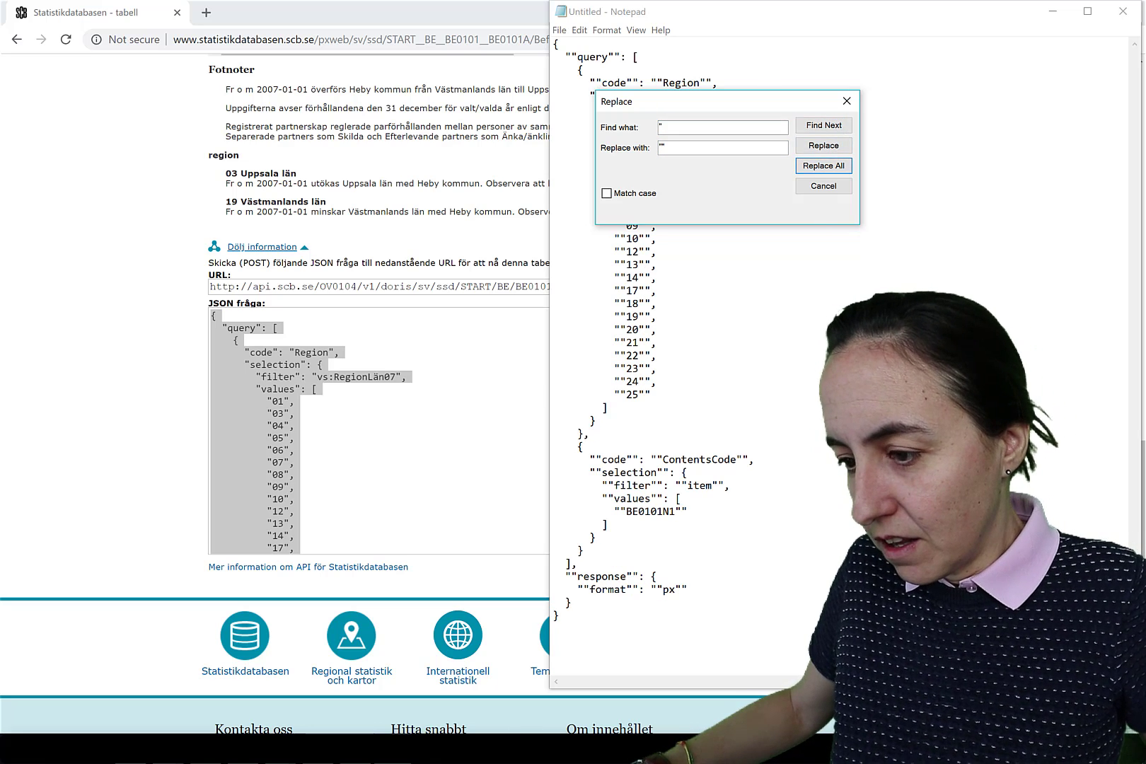
left_click(847, 102)
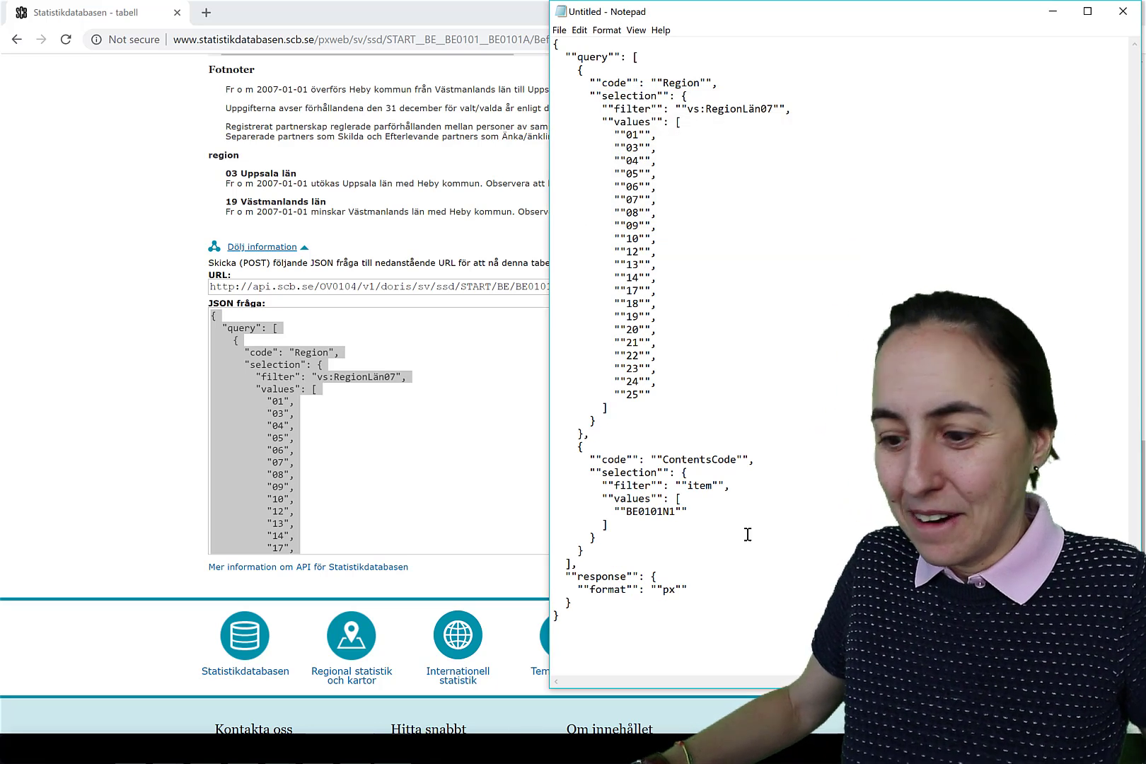
left_click_drag(583, 623, 555, 48)
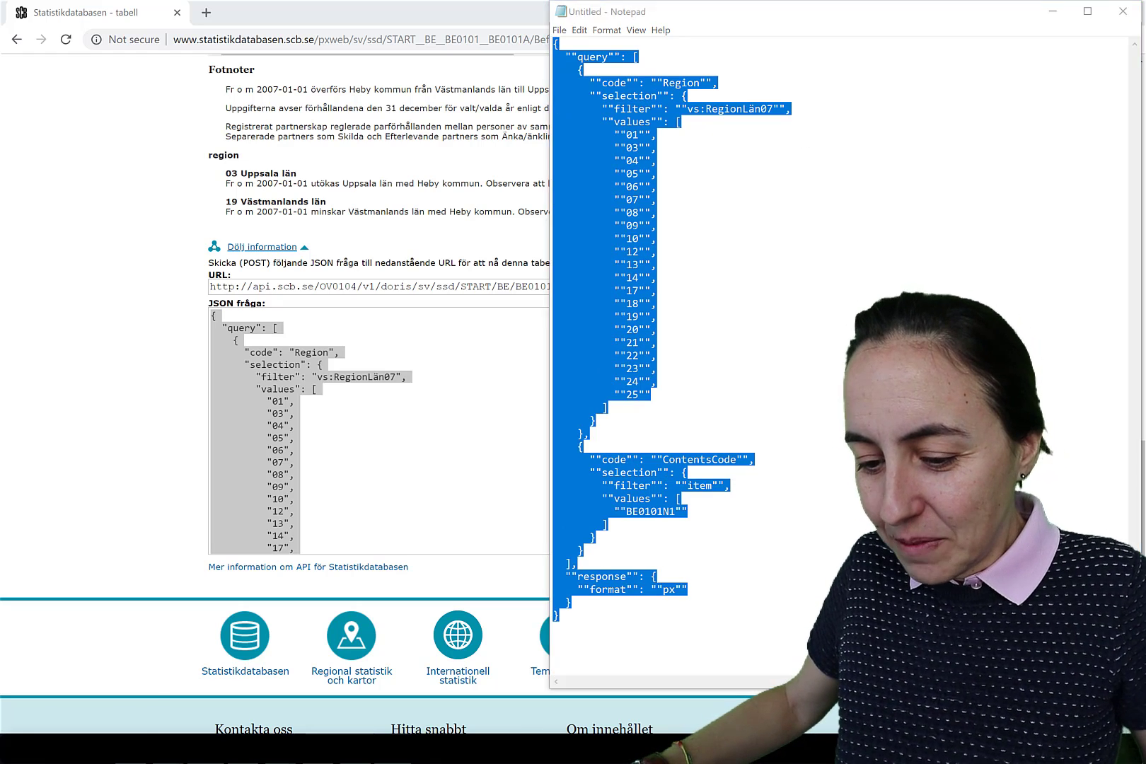
- Paste the doubled-quote JSON into the BefolkningNy code as a table string after let
key("alt+Tab")
mouse_move(238, 732)
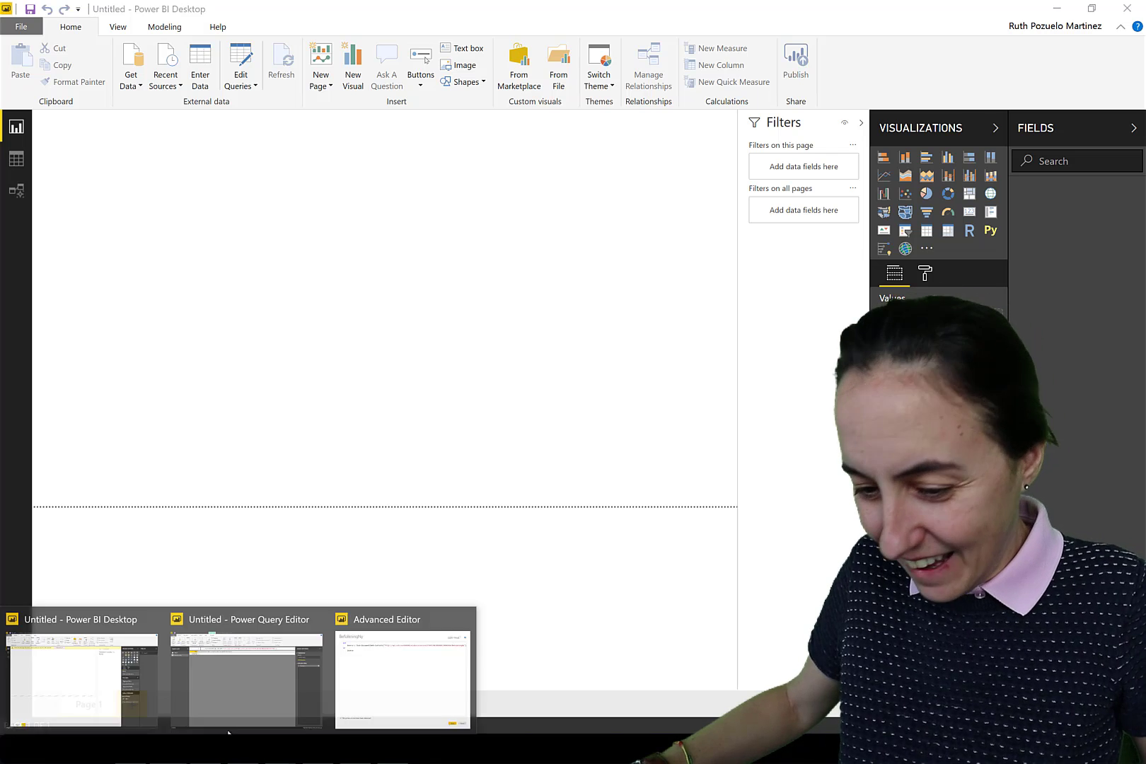
left_click(251, 680)
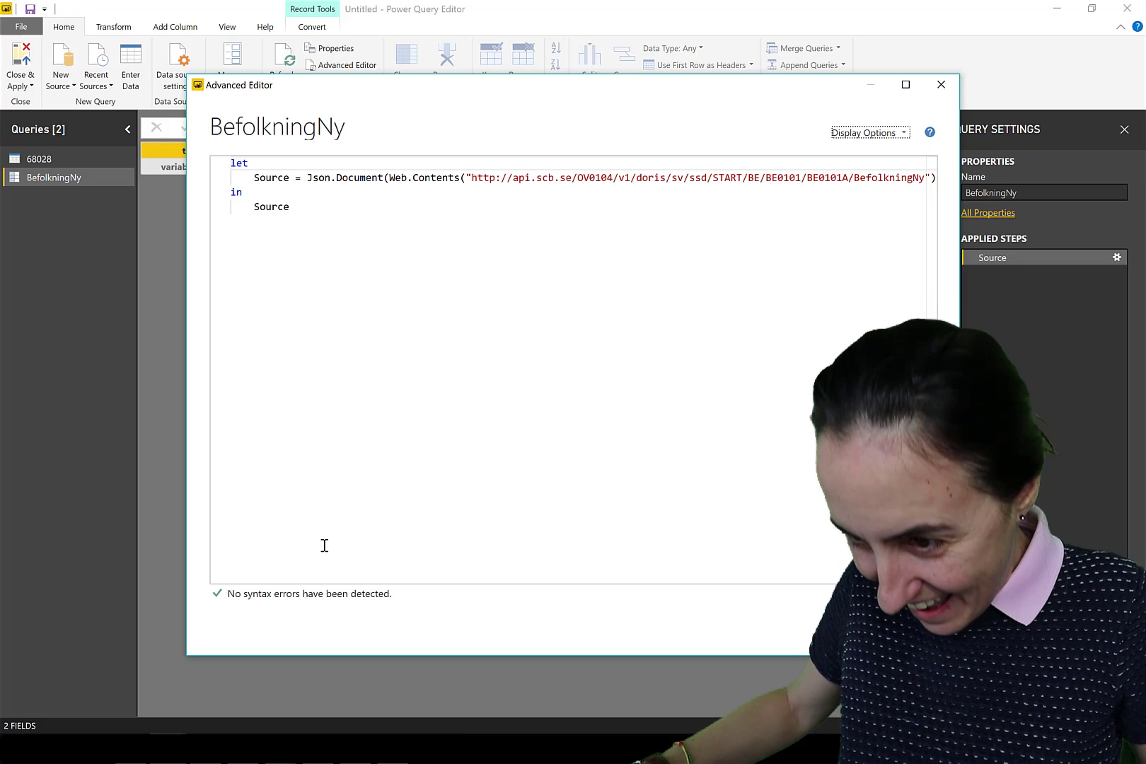
left_click(284, 158)
key("Return")
key("Return")
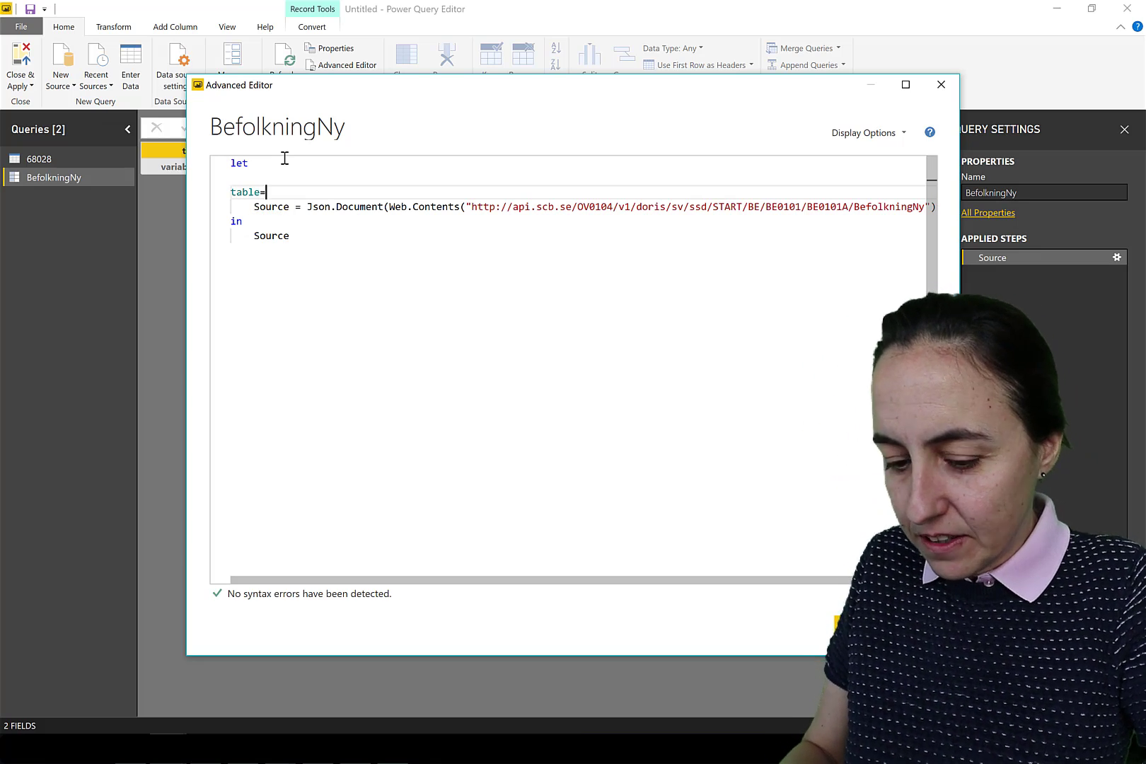
key("ctrl+v")
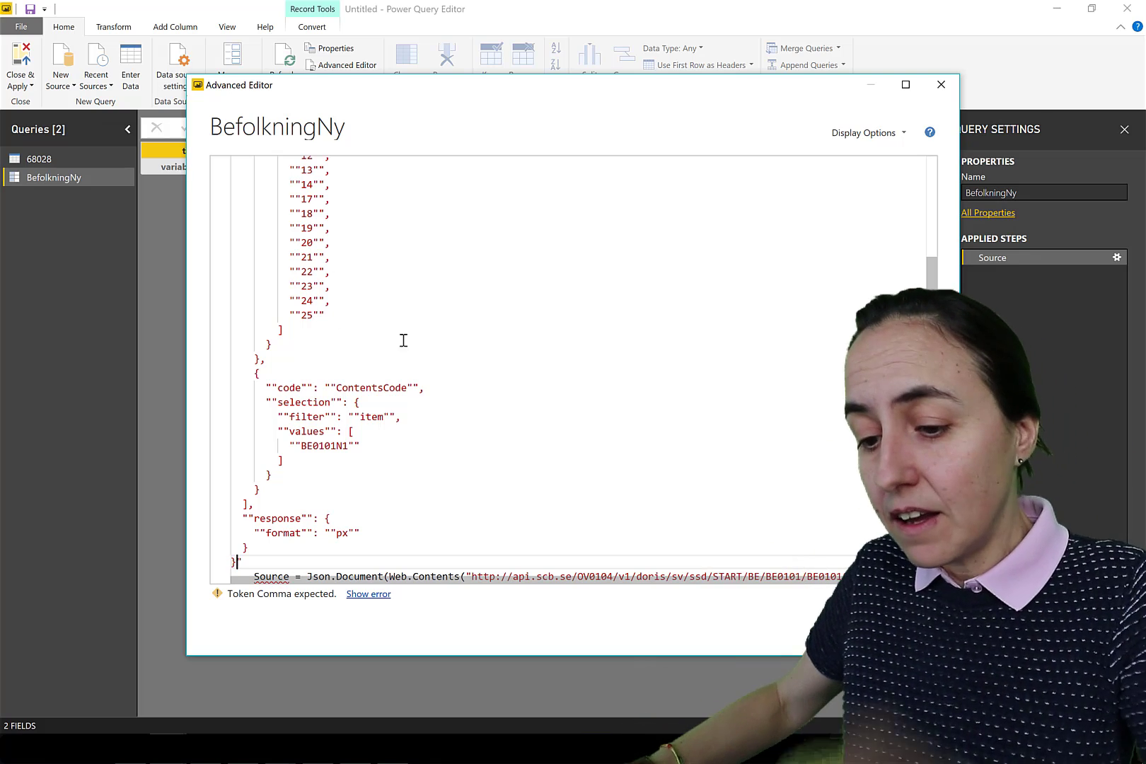
- Change Json.Document to Csv.Document and add a Content=Text.ToBinary request body to the Source line
scroll(437, 401, "down", 2)
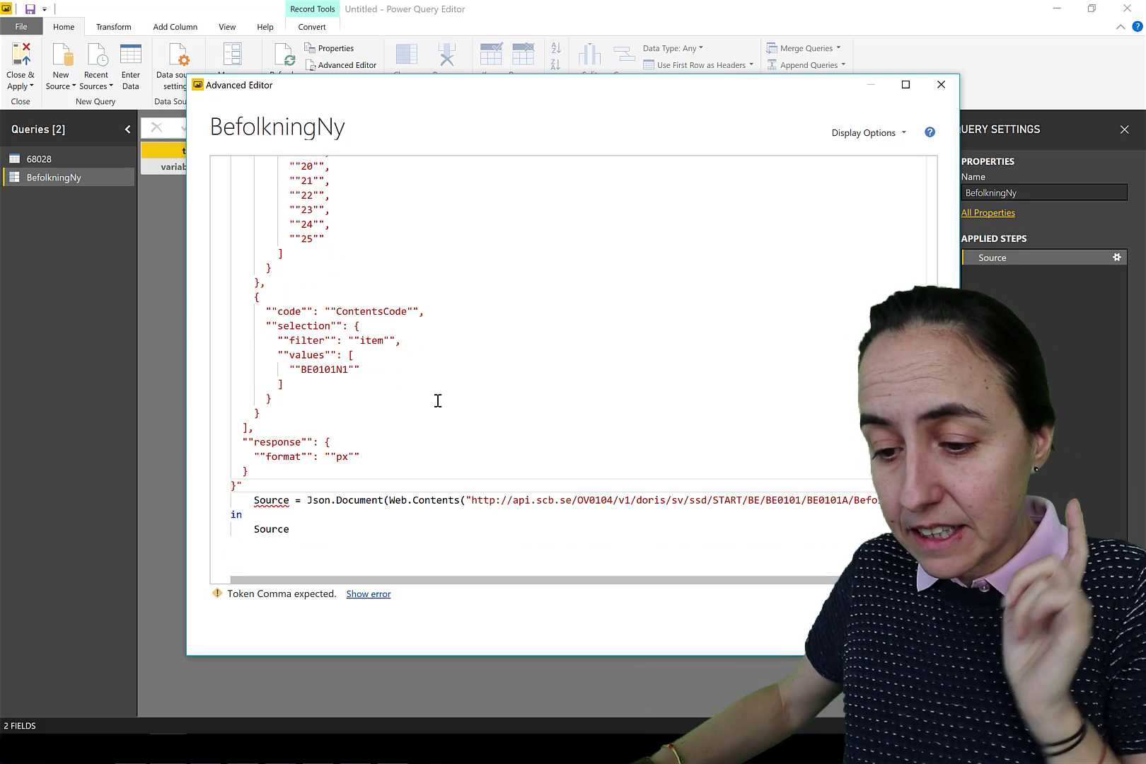
left_click(349, 458)
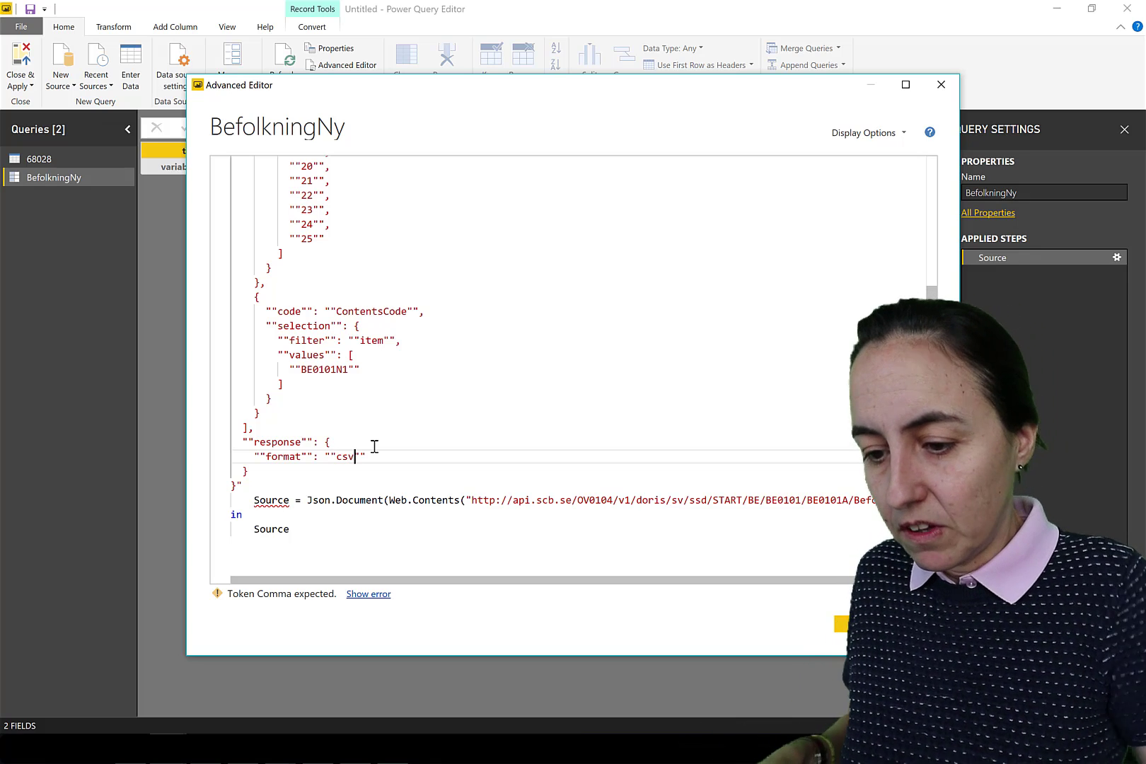
left_click(320, 500)
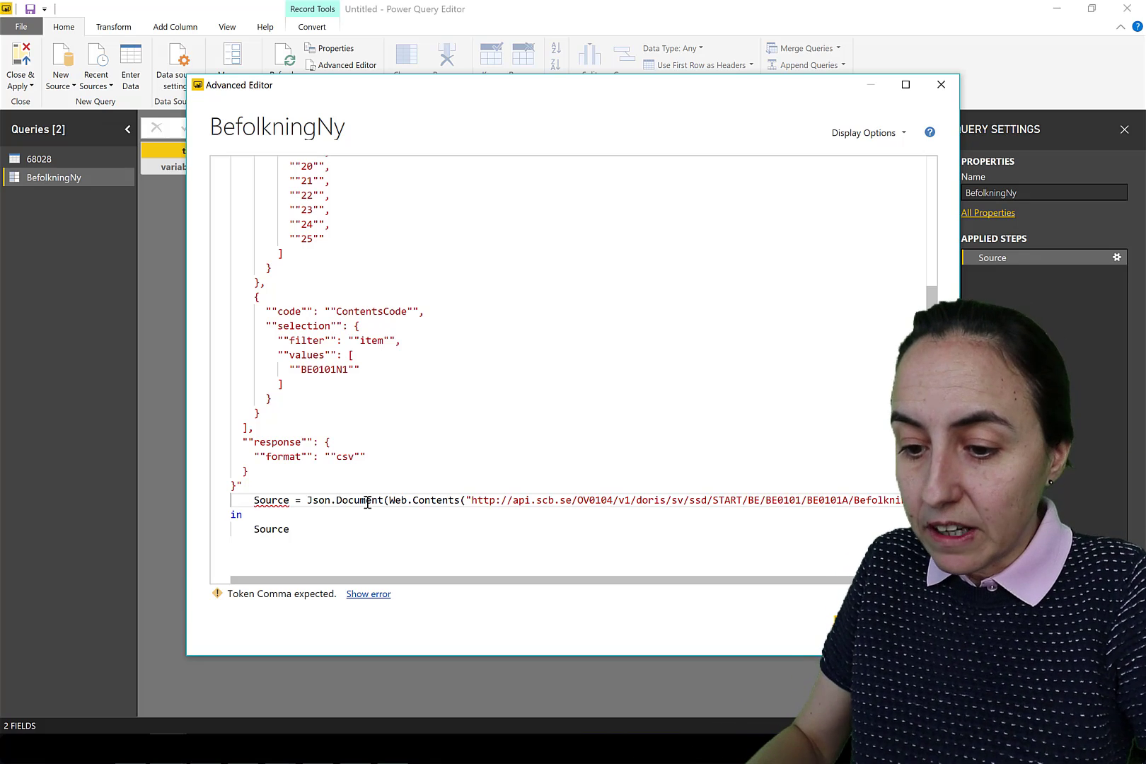
key("BackSpace")
key("BackSpace")
key("Delete")
key("Delete")
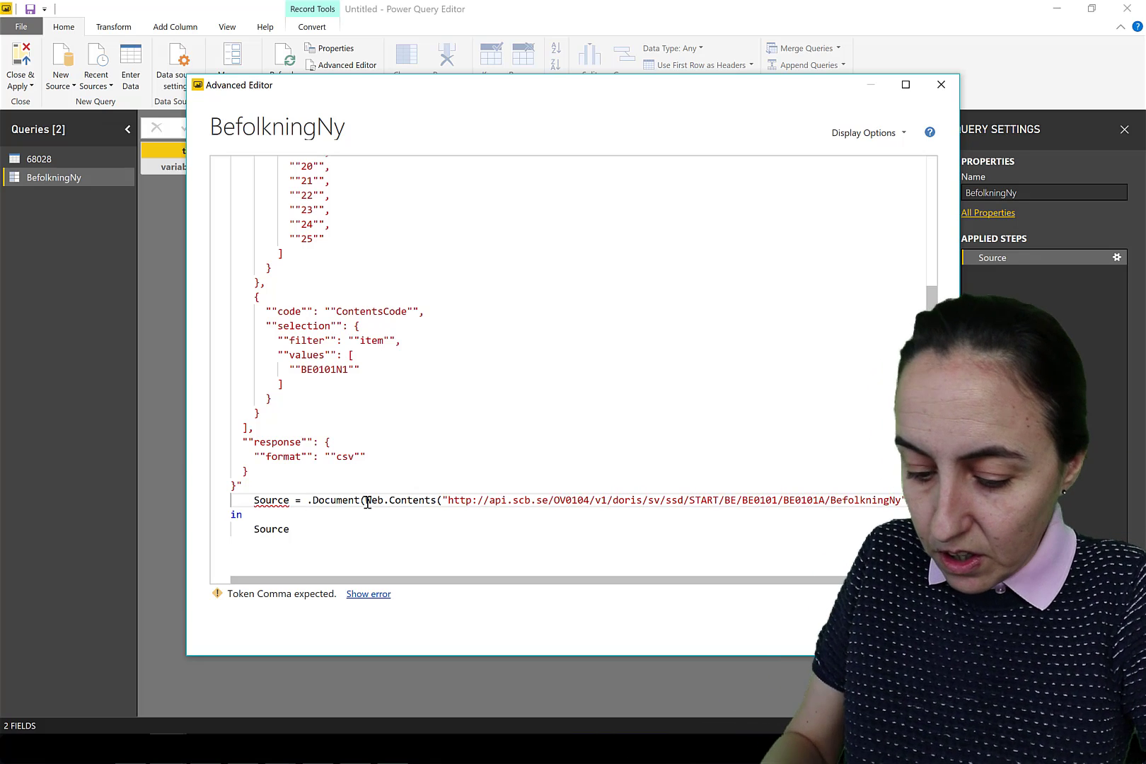
type("Csv")
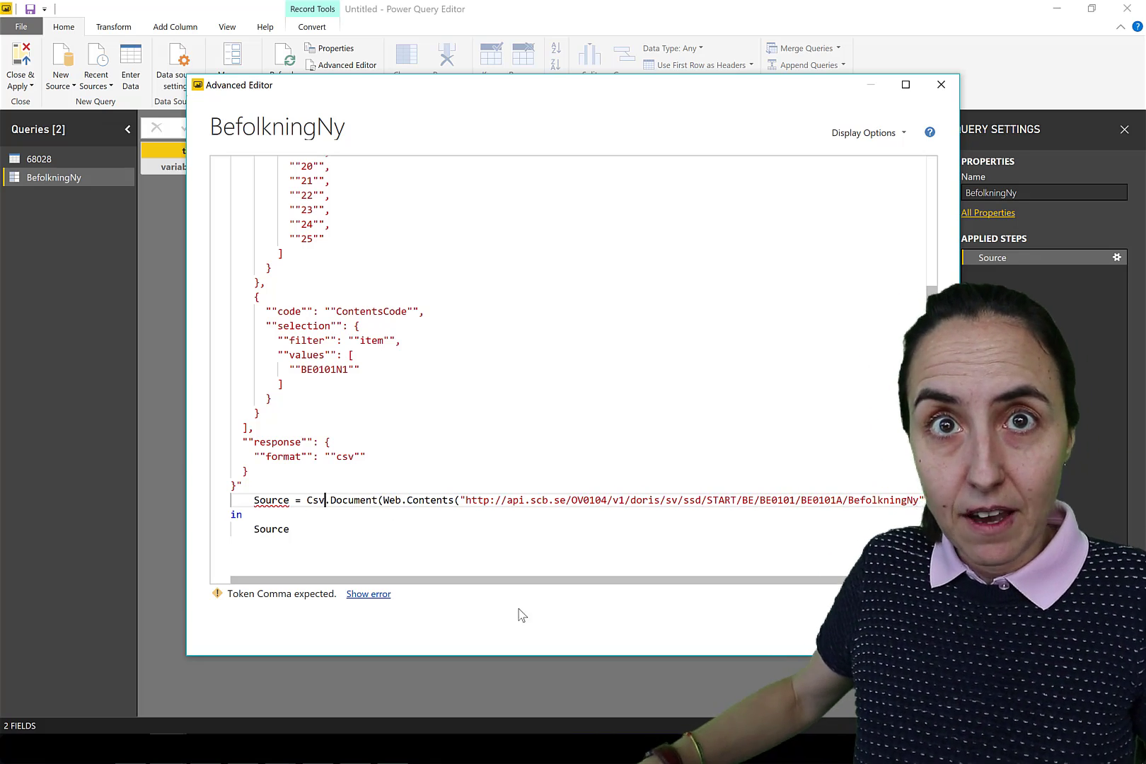
left_click_drag(731, 588, 764, 588)
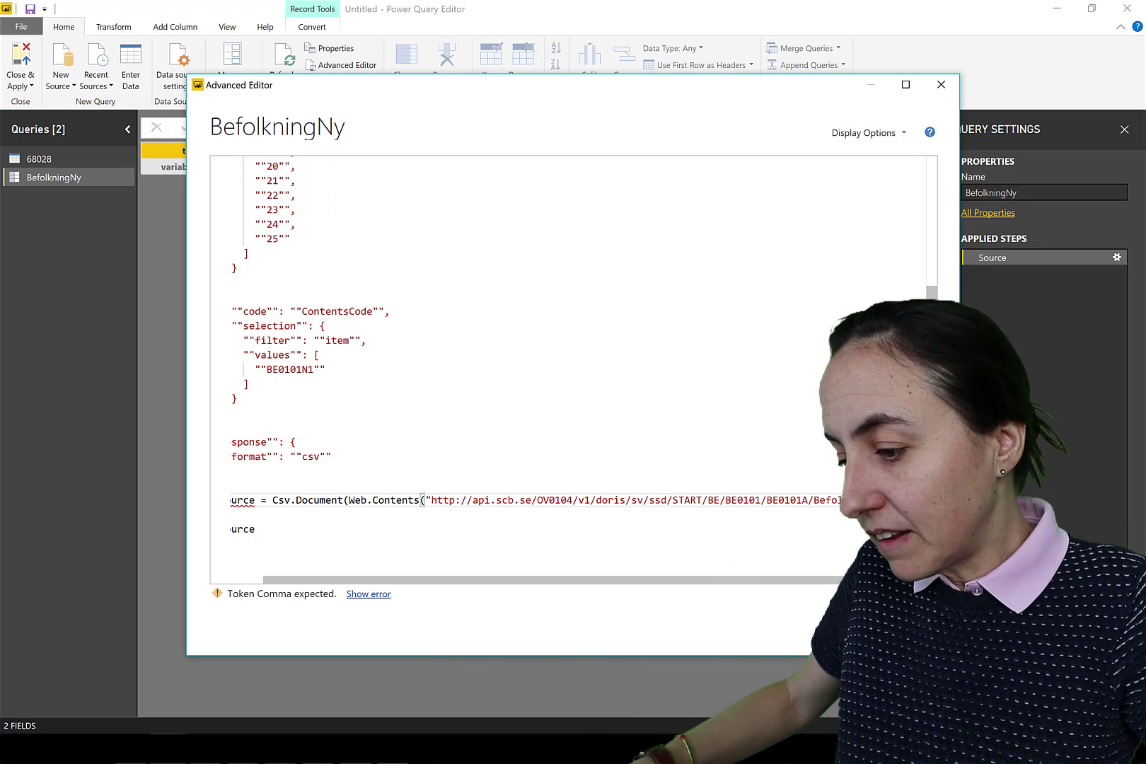
type(",")
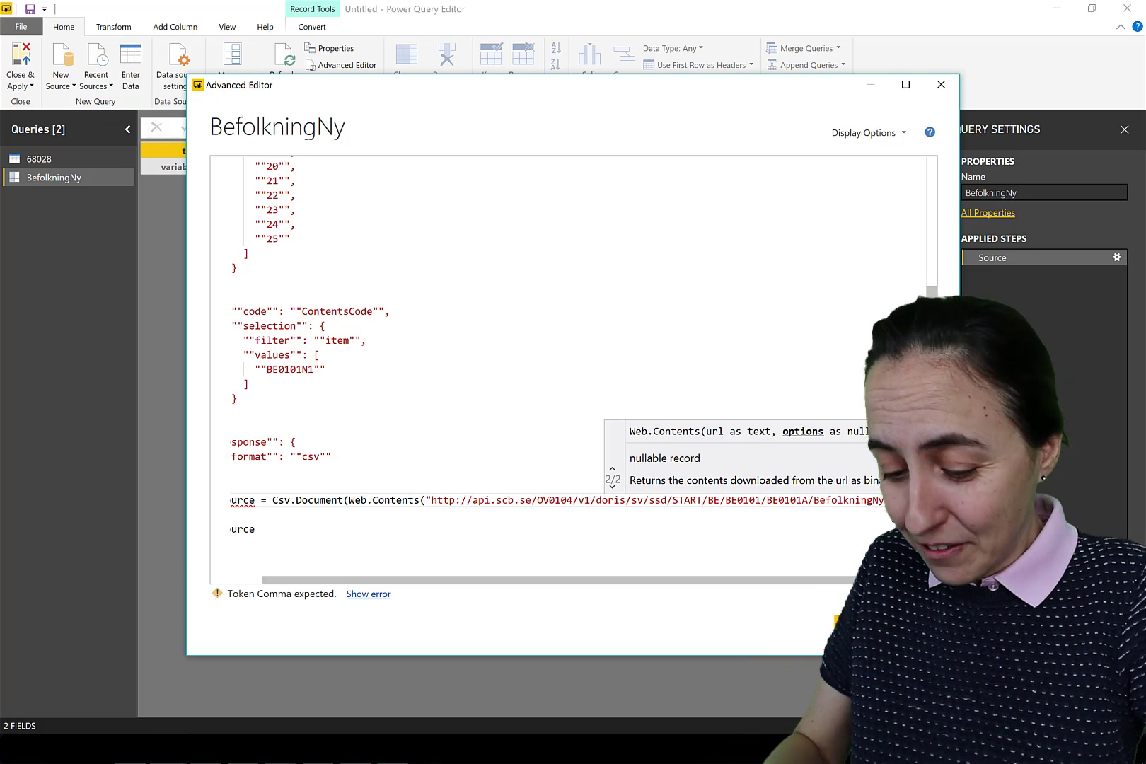
type("[Conte")
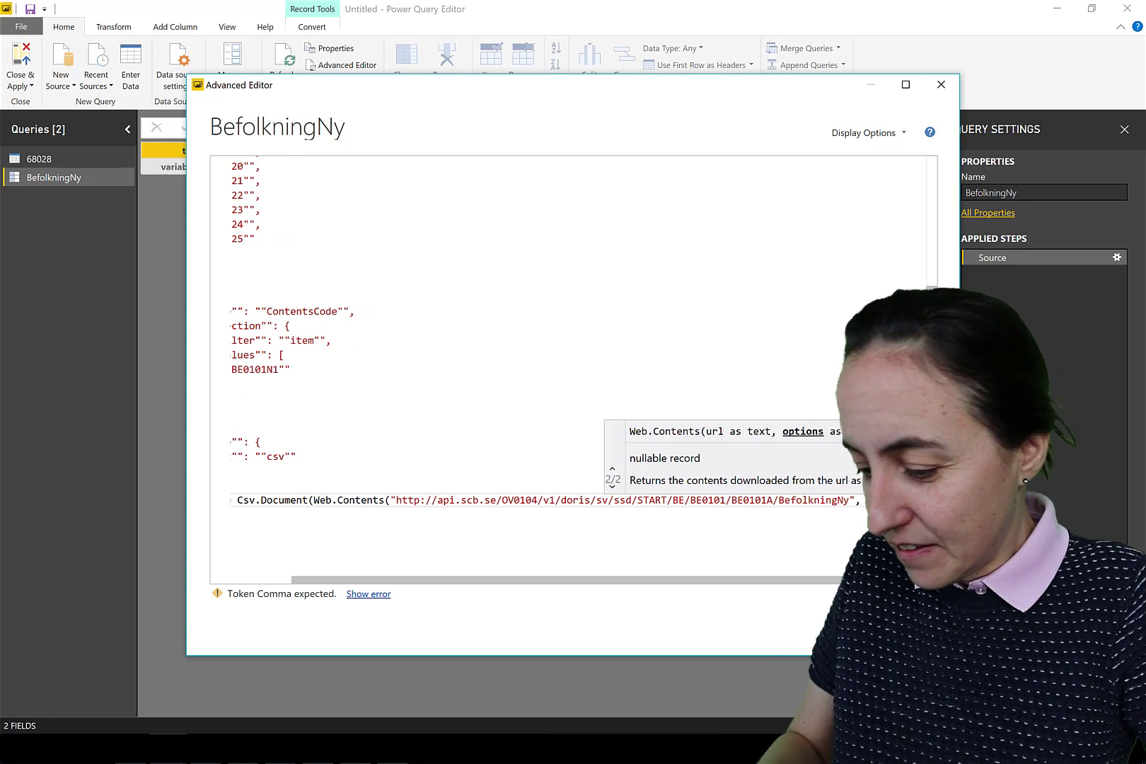
type("n")
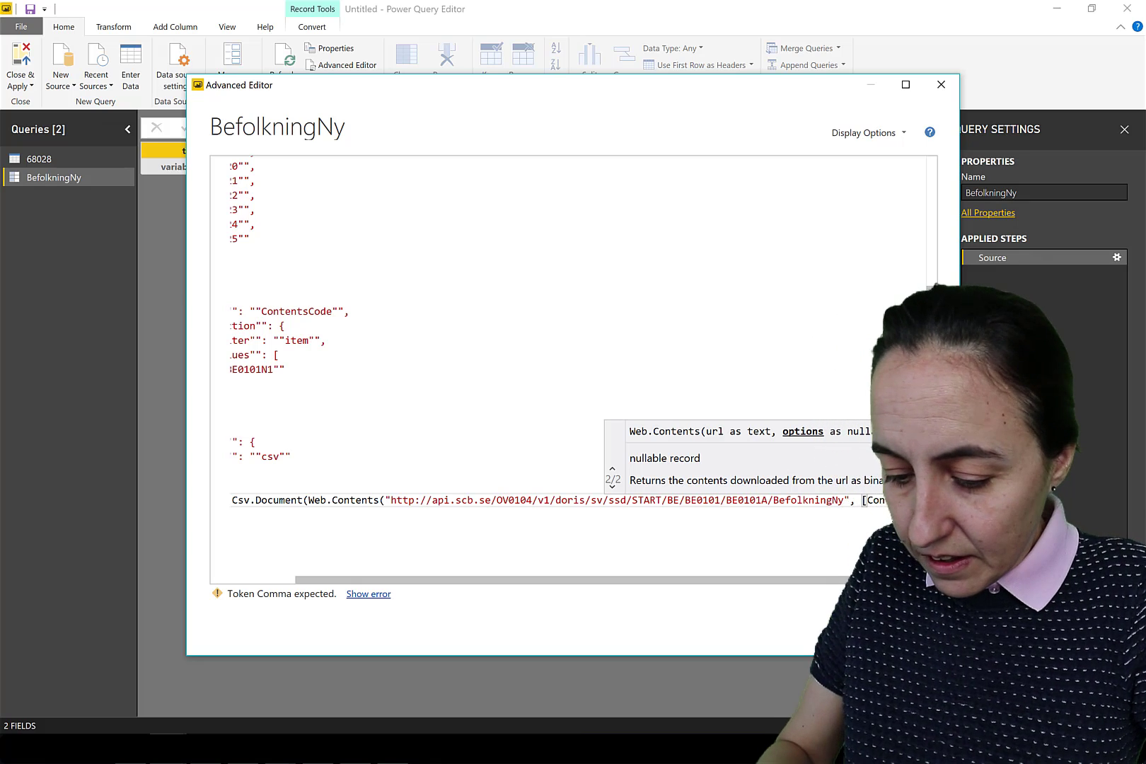
type("t=Text.")
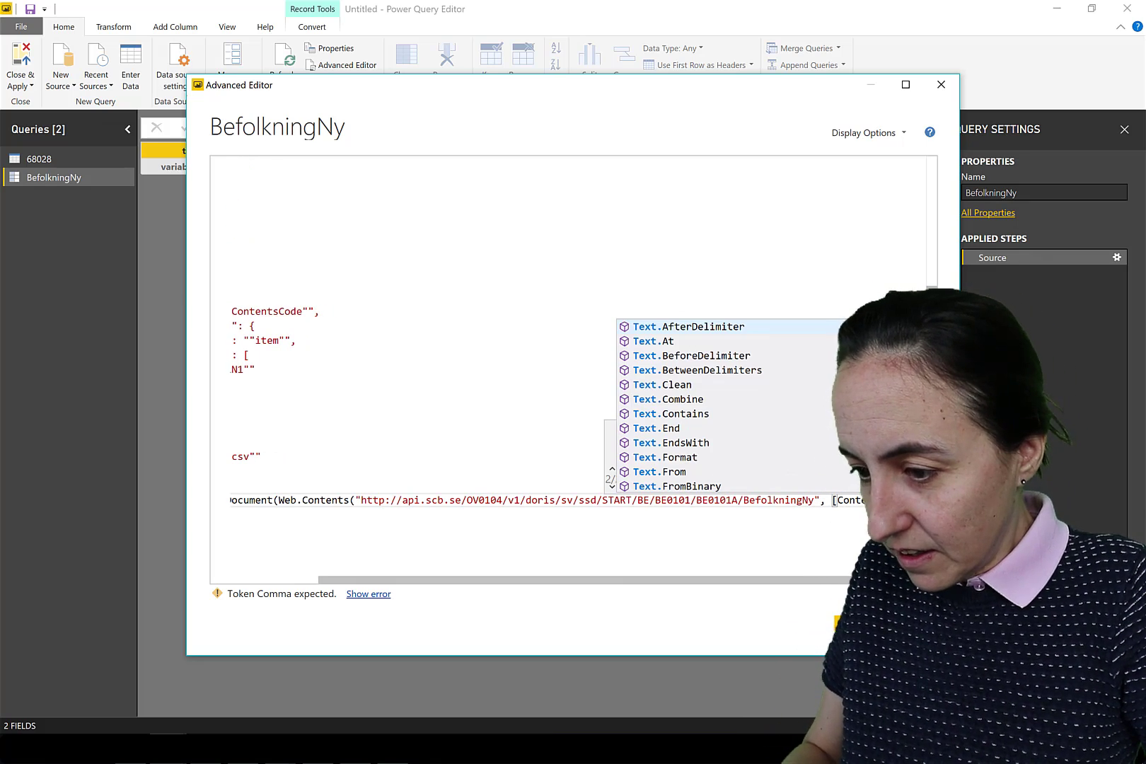
type("T")
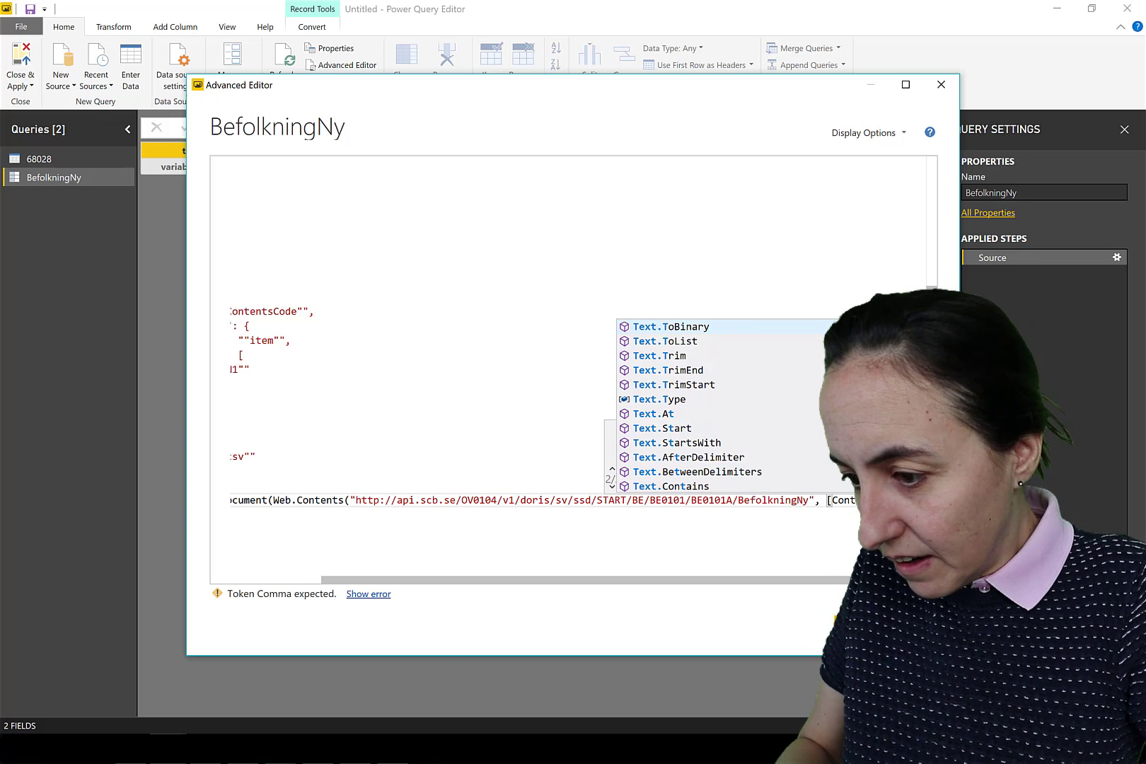
key("Tab")
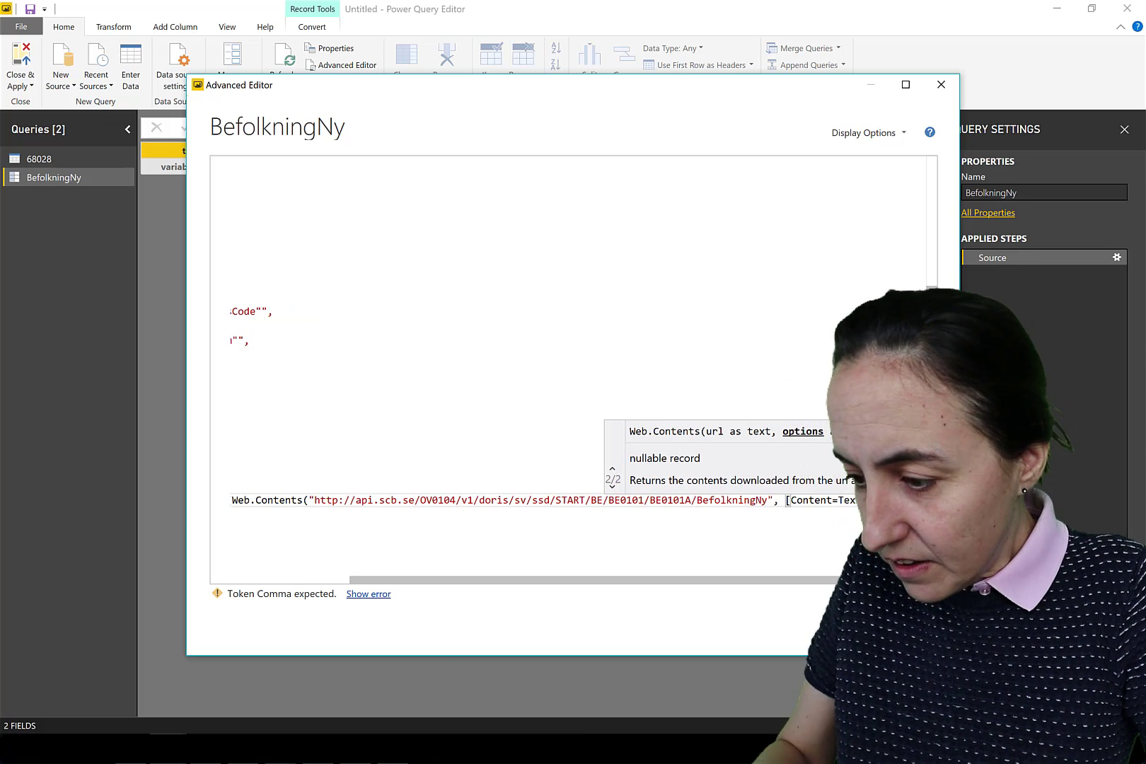
type("(")
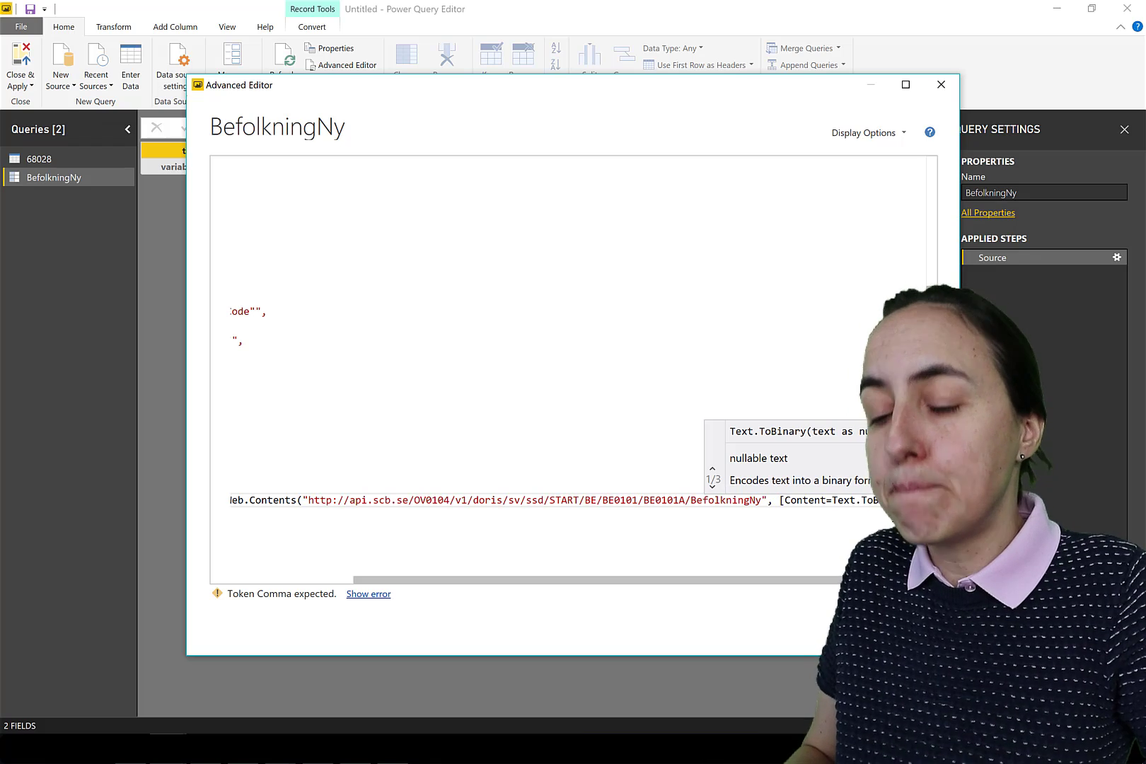
type("\"{\"\"q")
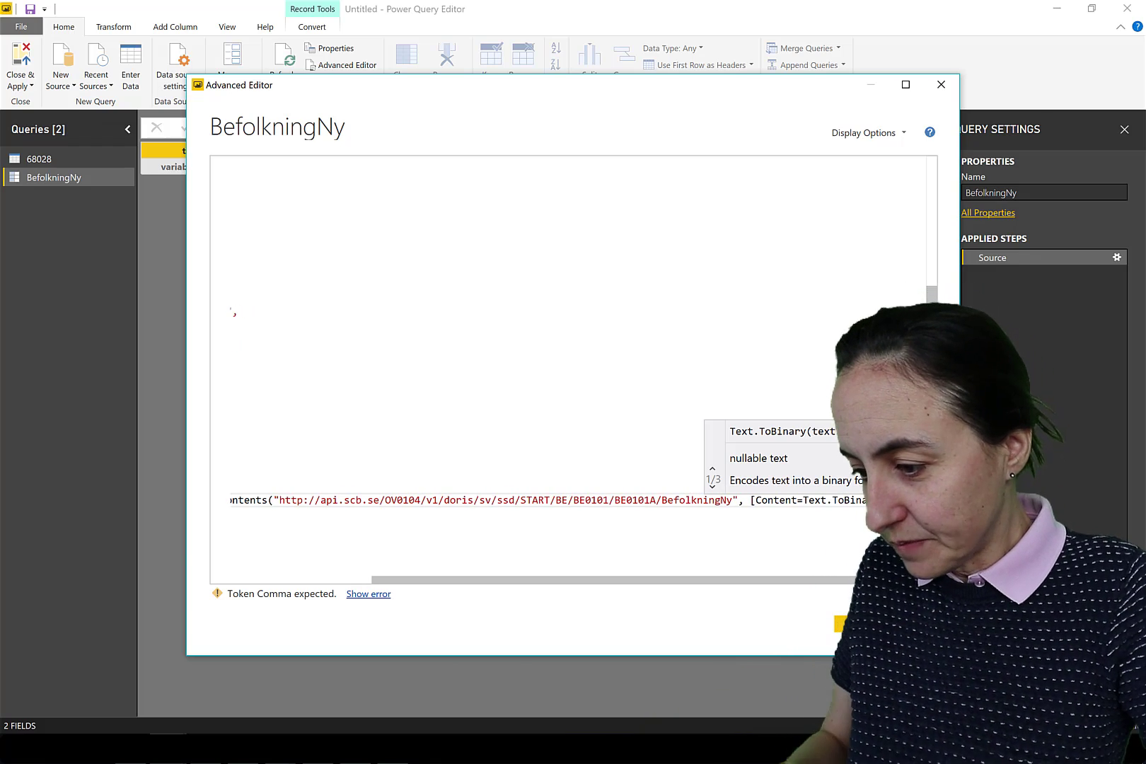
type("table")
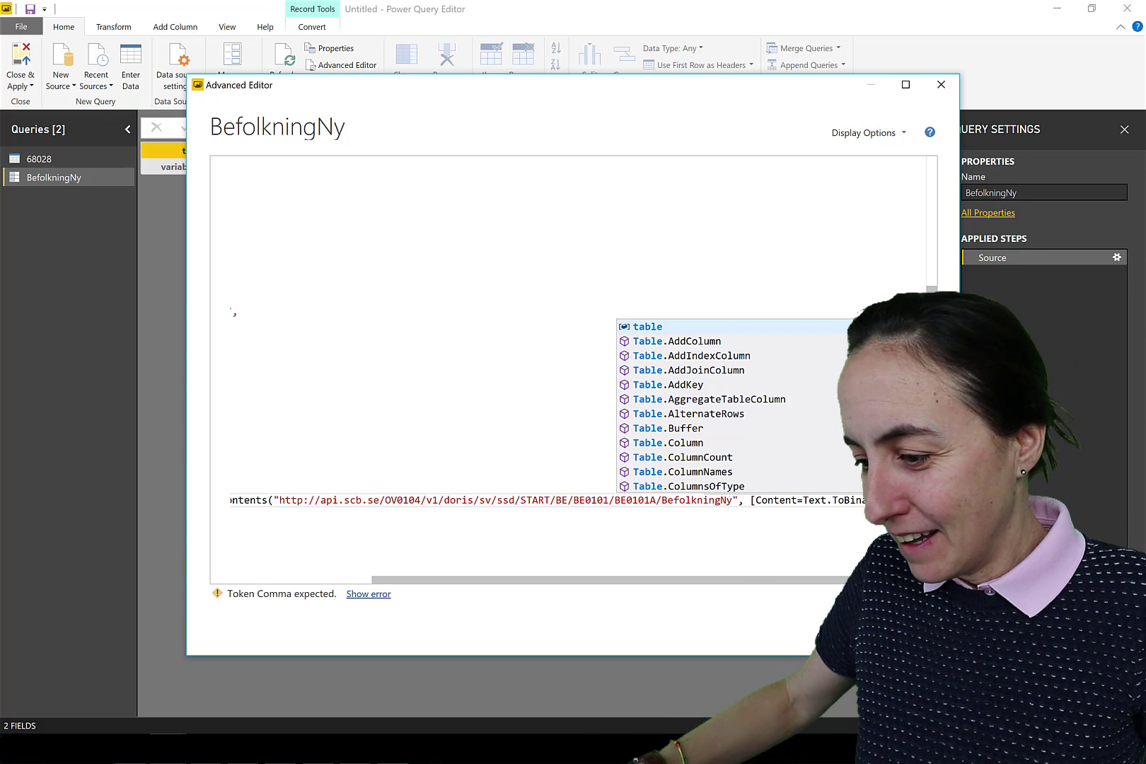
- Point the request body at the table string and add the missing comma after the JSON line
scroll(870, 254, "up", 5)
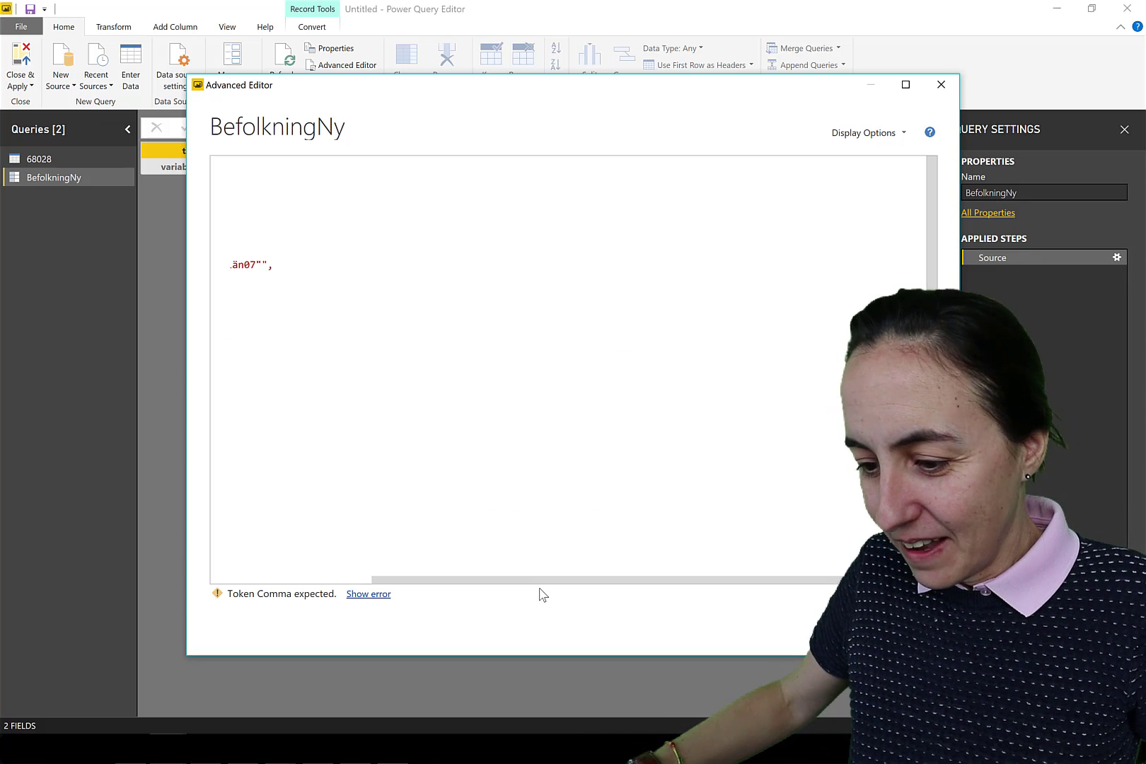
left_click_drag(448, 580, 308, 580)
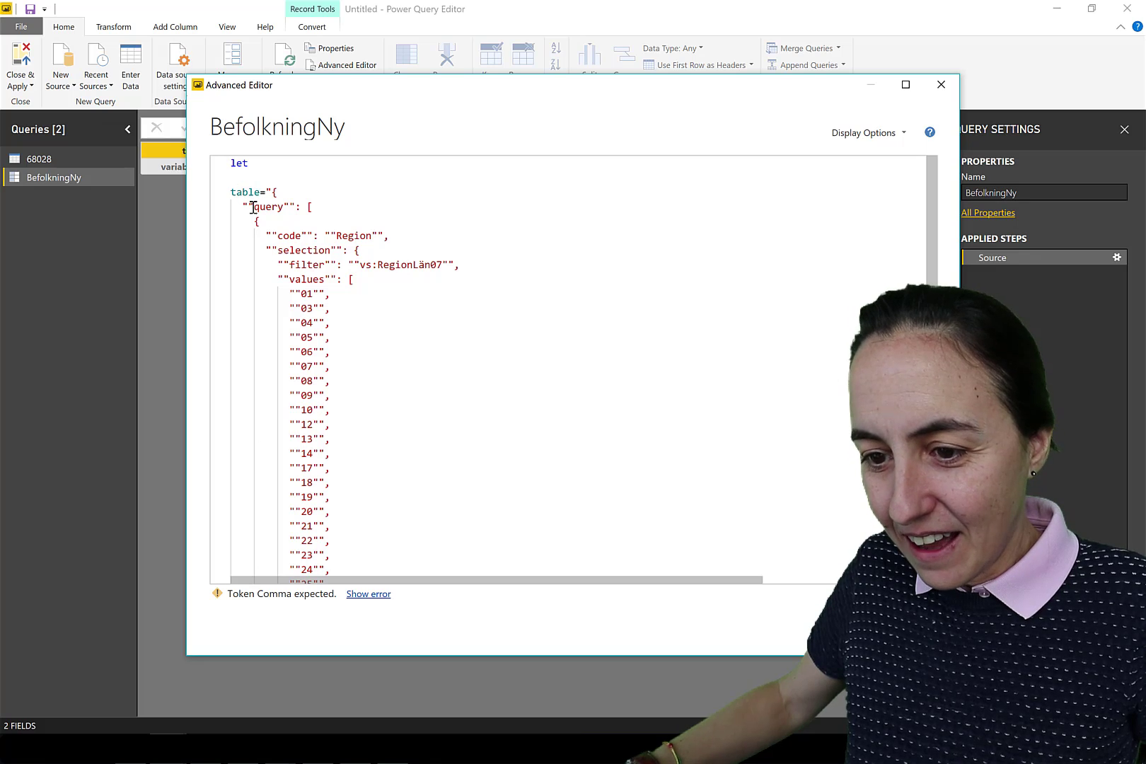
scroll(757, 437, "down", 10)
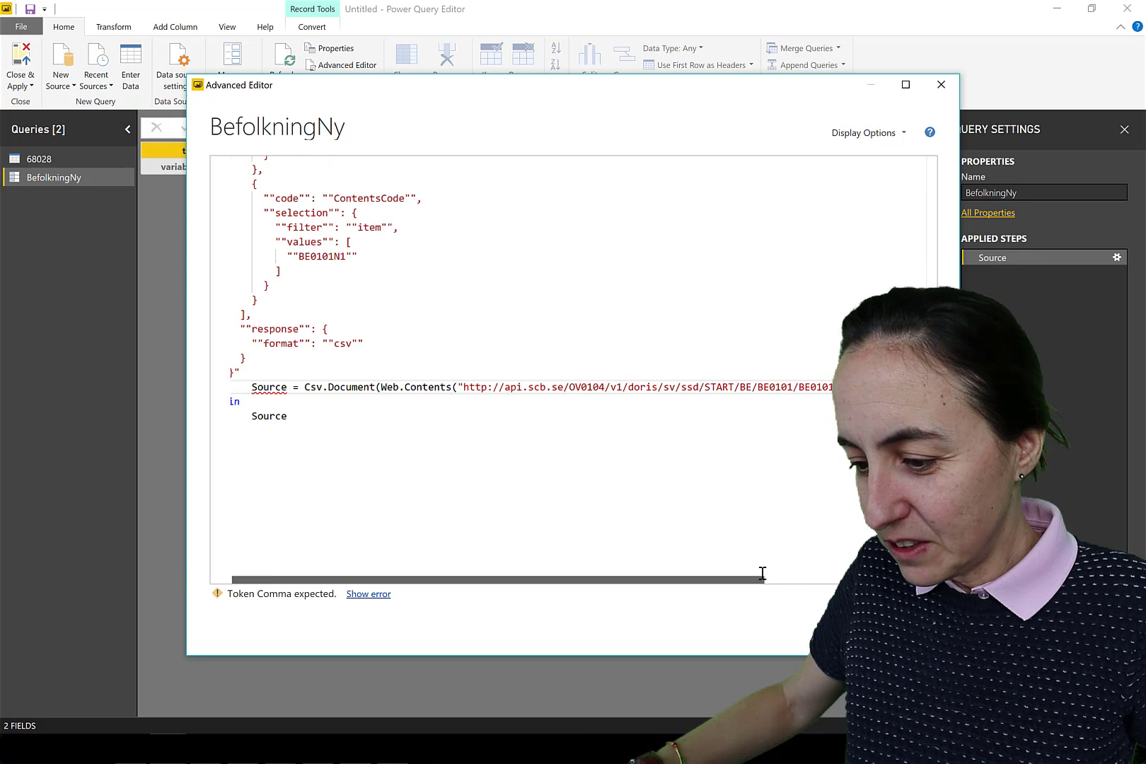
type("t")
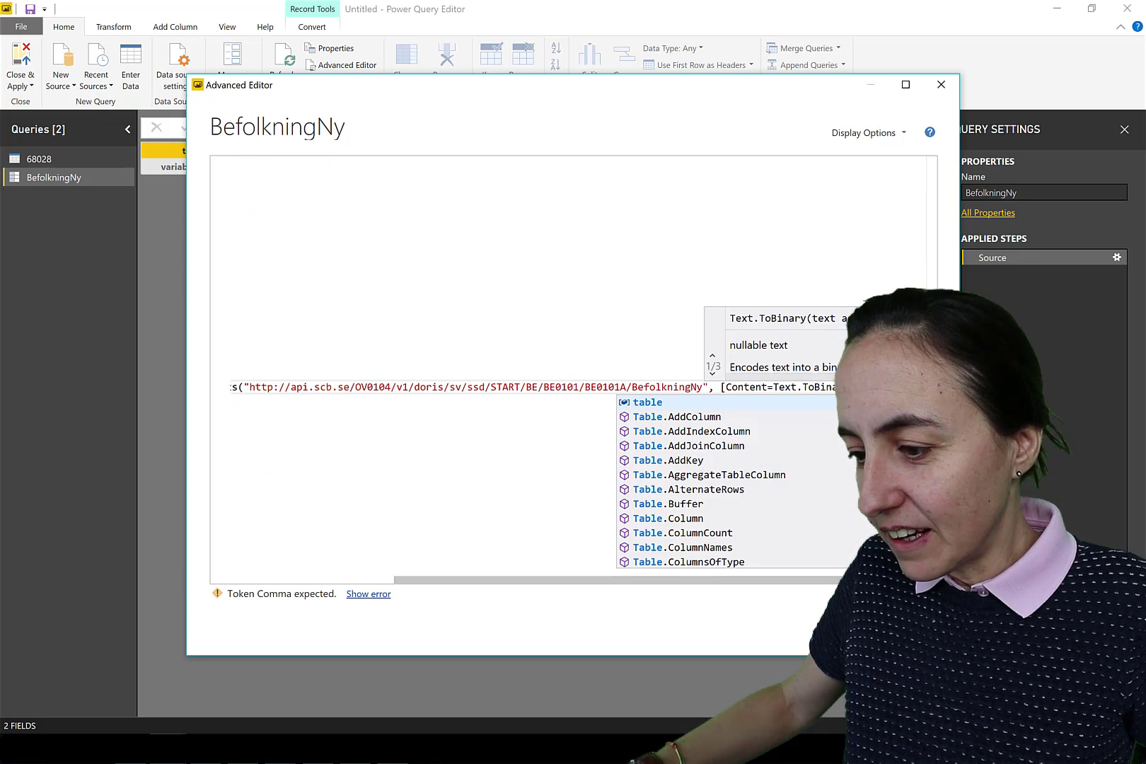
left_click_drag(437, 579, 261, 507)
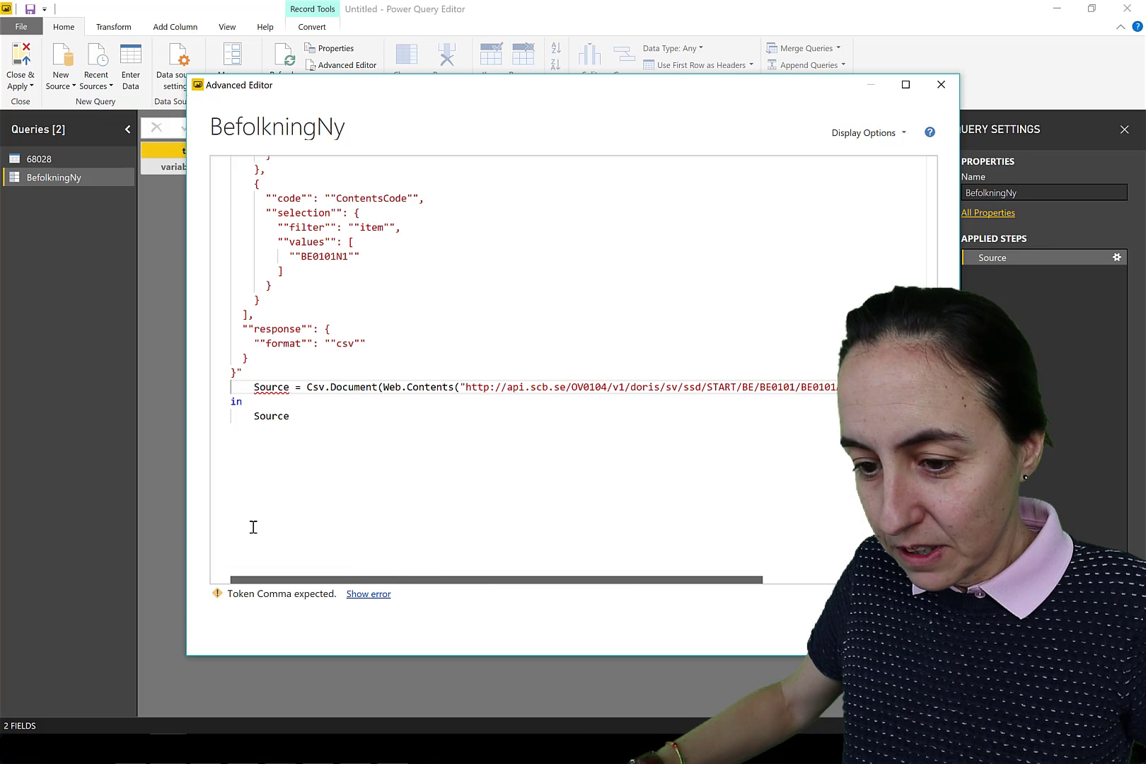
left_click(256, 373)
type(",")
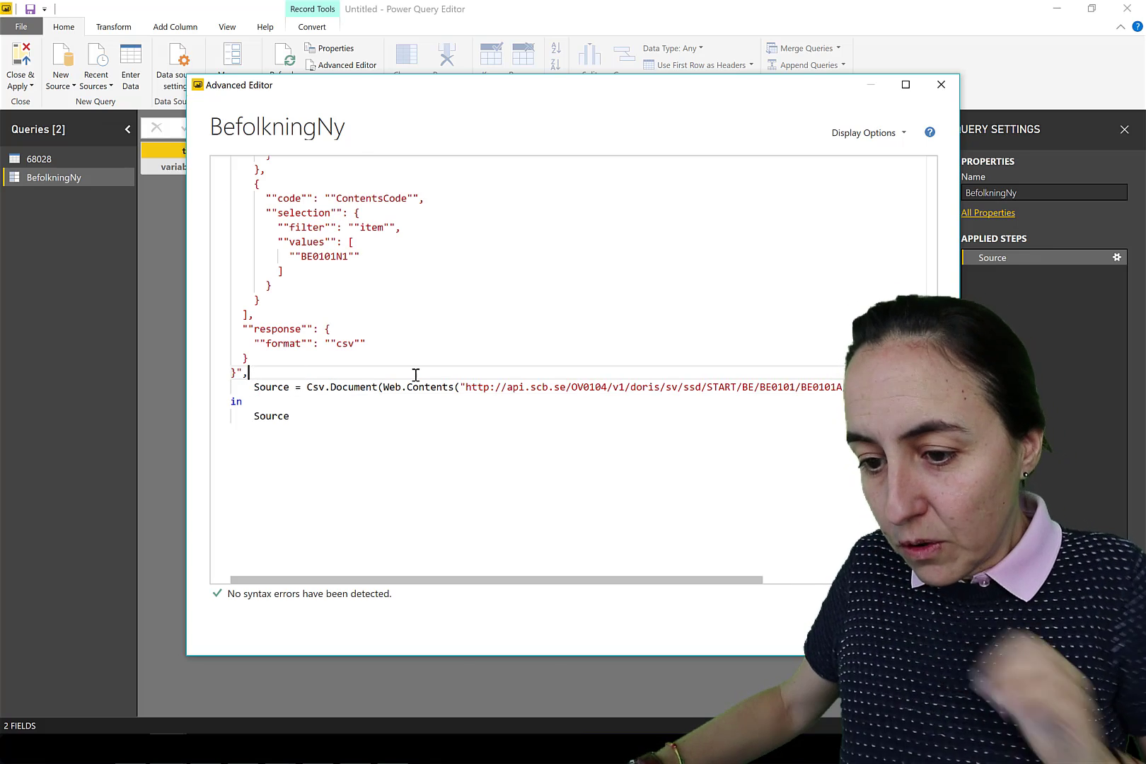
- Apply the edited code so BefolkningNy loads the 52-column, 22-row county population table
left_click(856, 625)
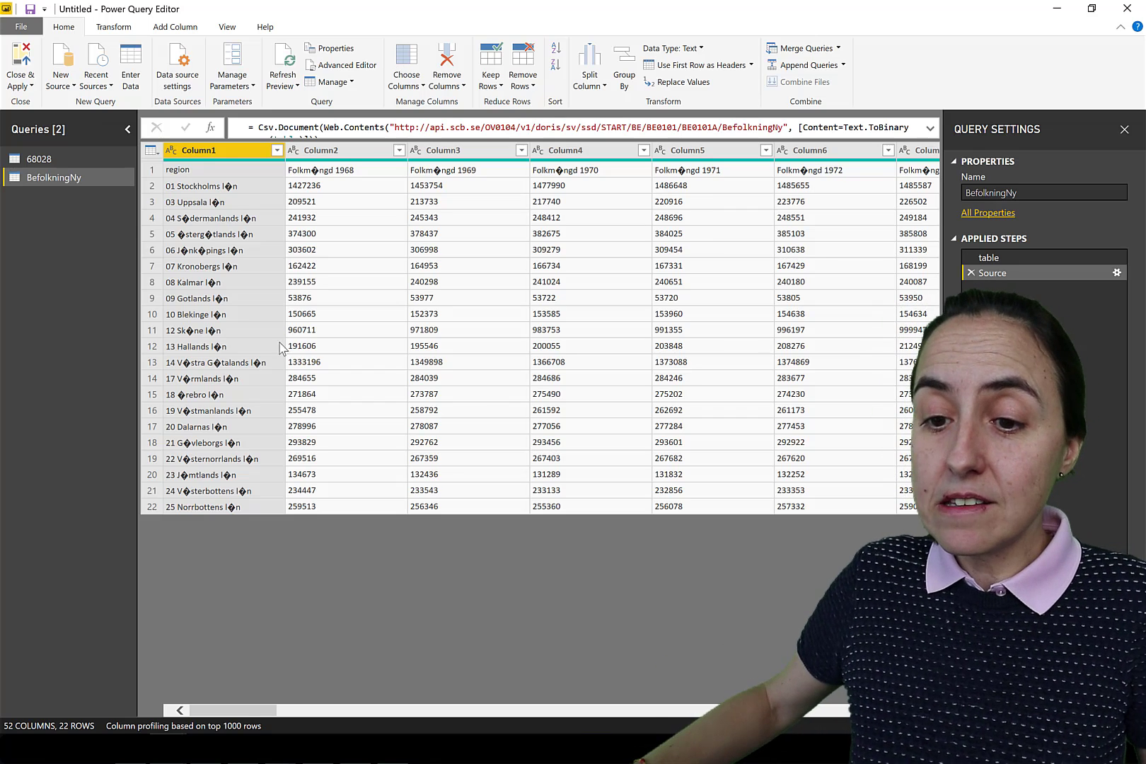
- With the 68028 query selected, take Chrome back to the variable-selection page, then return to the query's M code
left_click(63, 159)
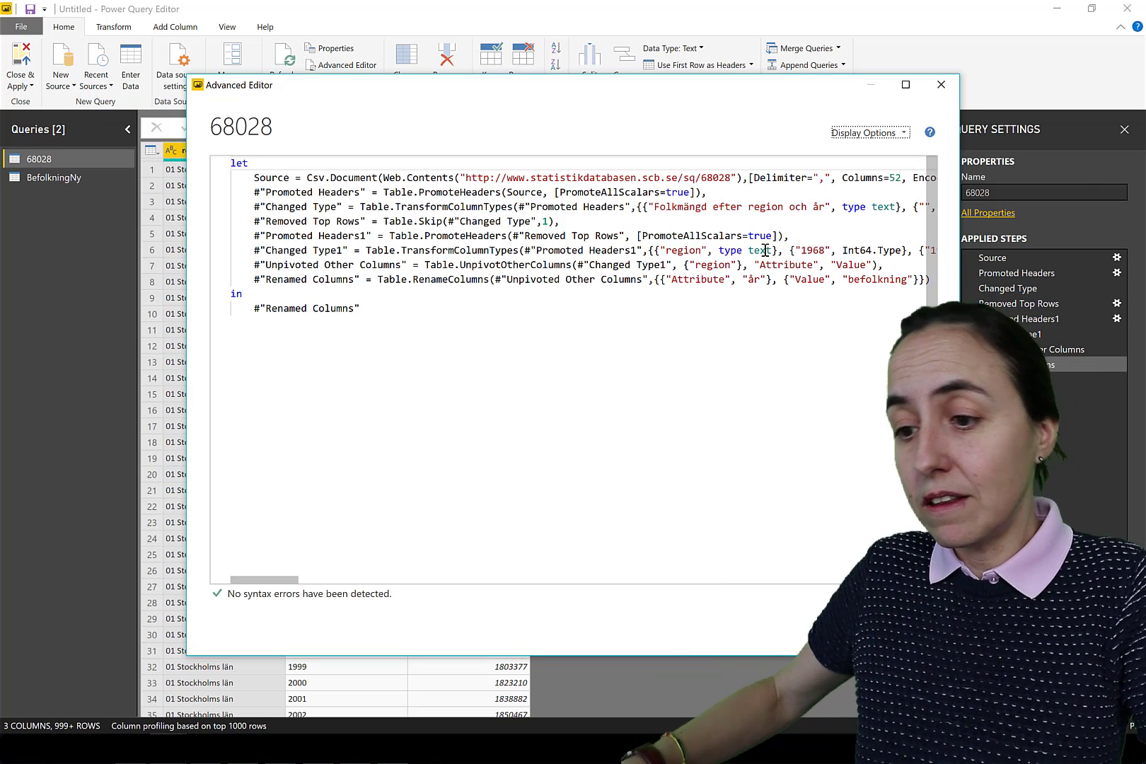
key("alt+Tab")
key("alt+Tab")
key("alt+Tab")
key("alt+Tab")
scroll(587, 129, "up", 10)
scroll(587, 129, "up", 6)
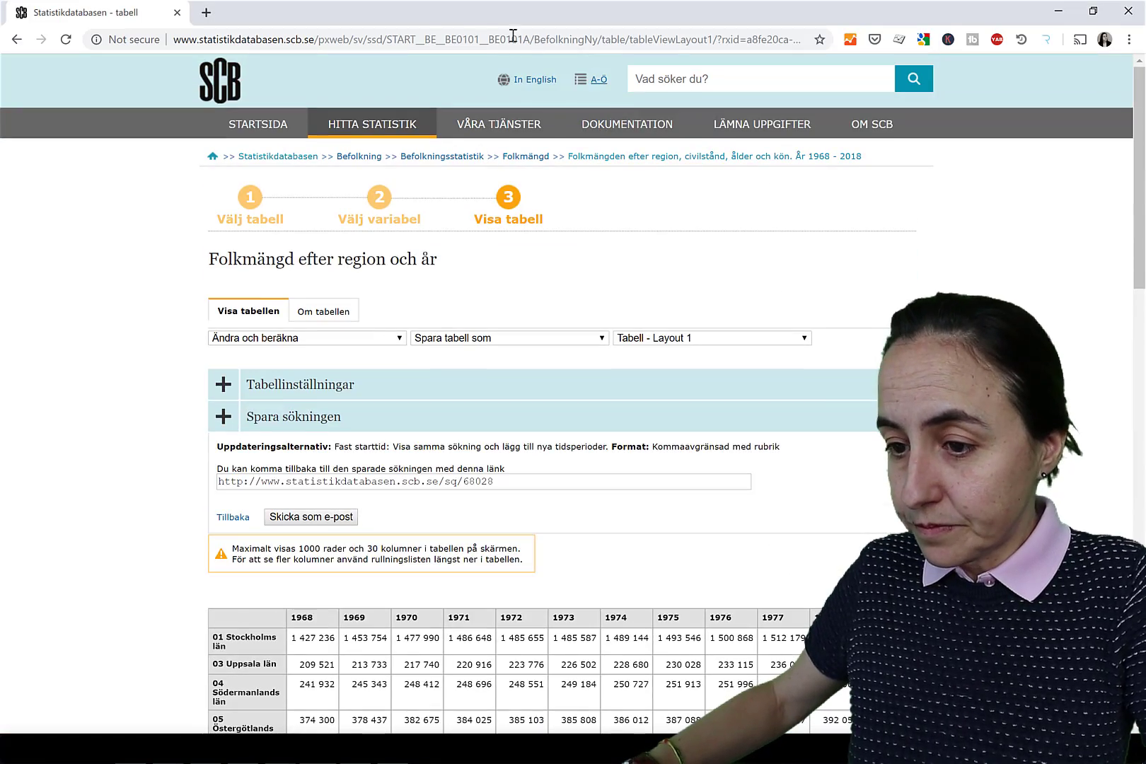
left_click(429, 40)
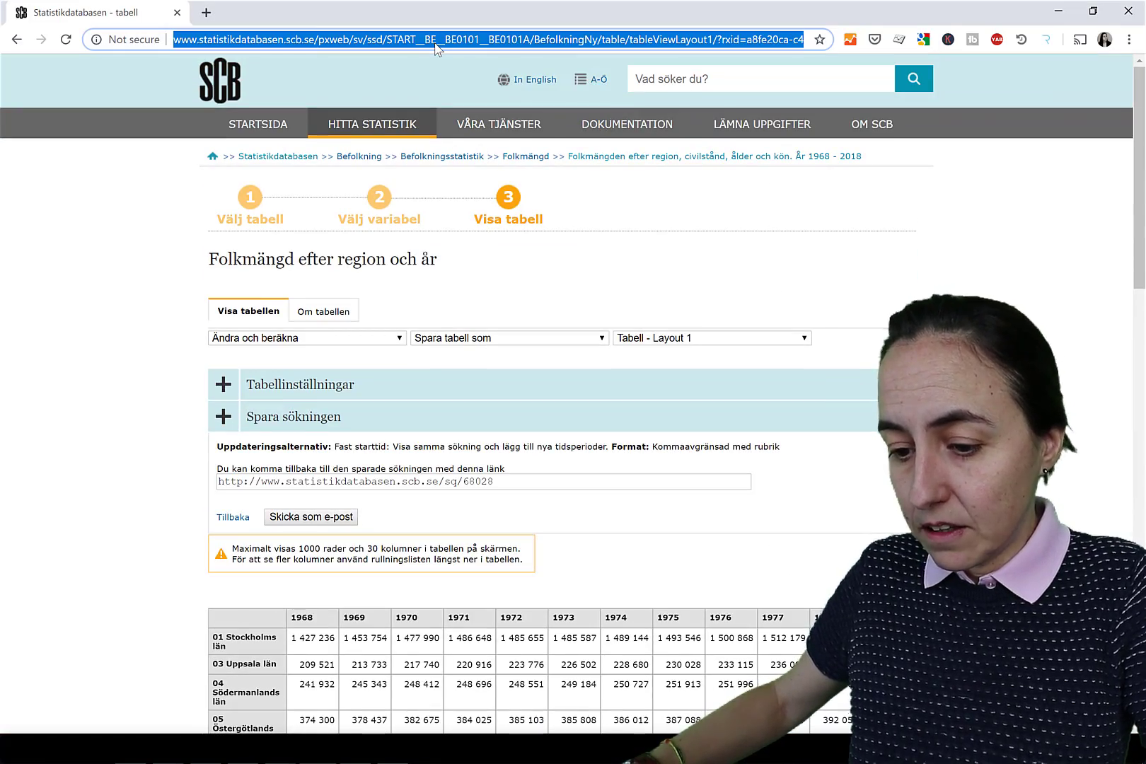
left_click(10, 40)
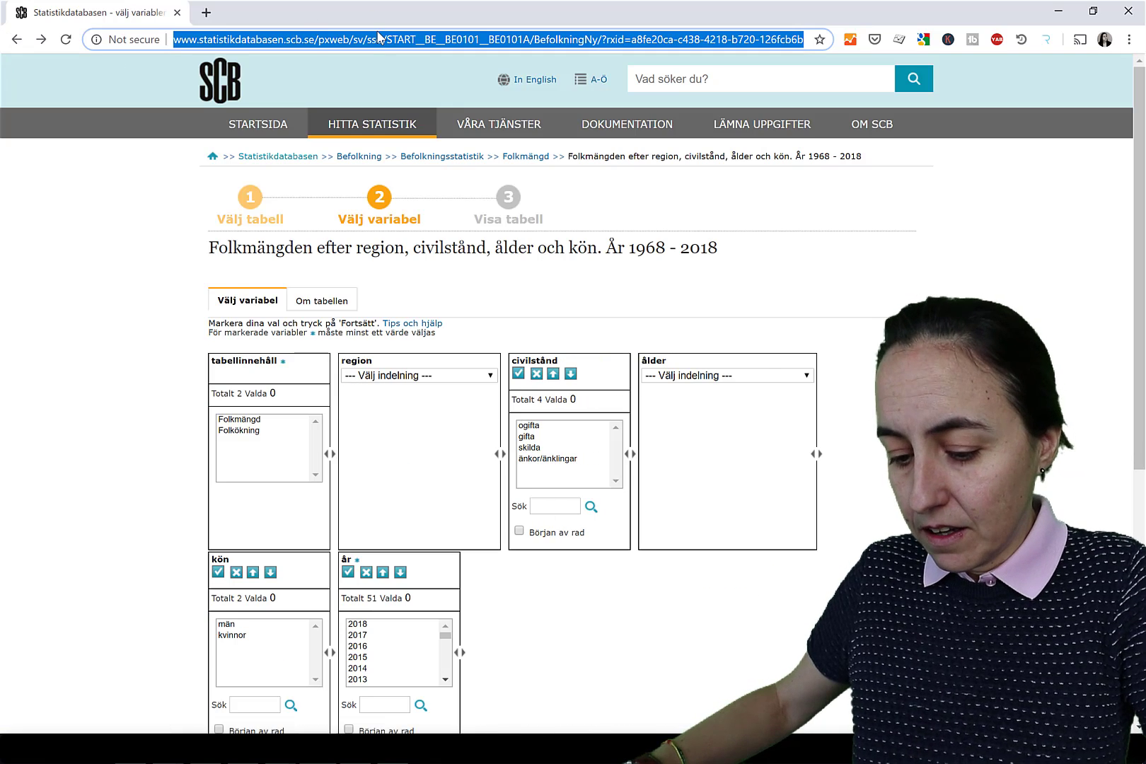
key("alt+Tab")
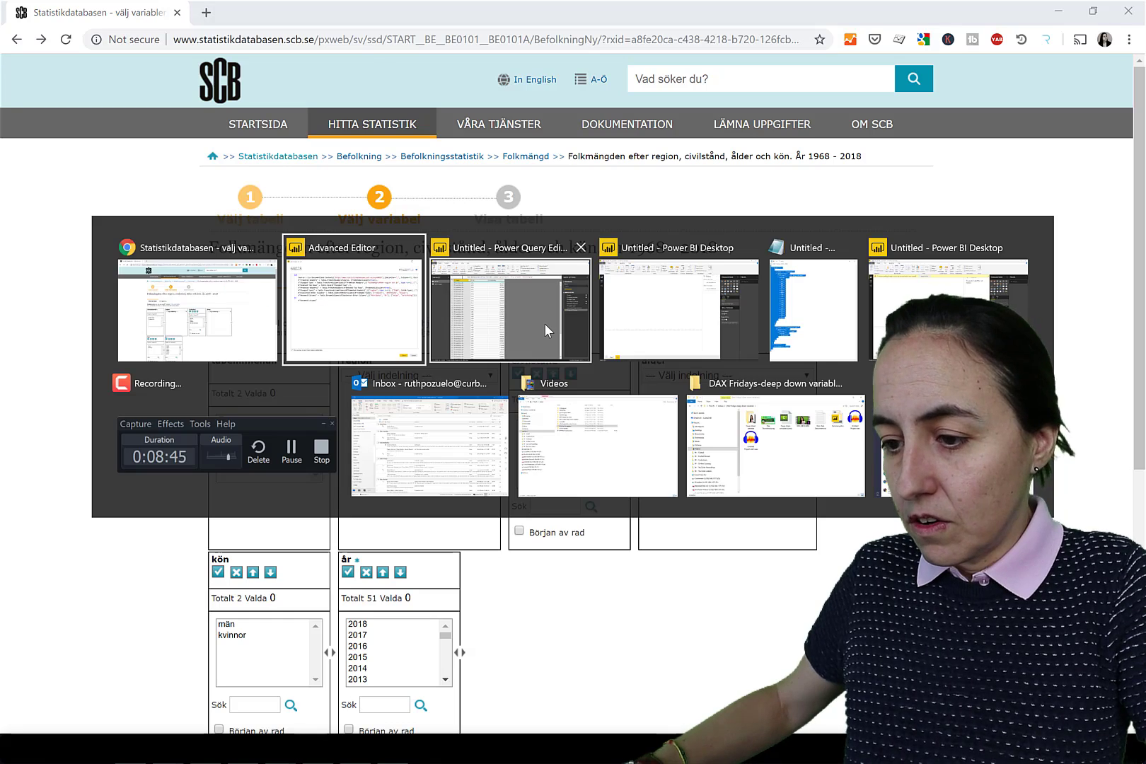
left_click(545, 323)
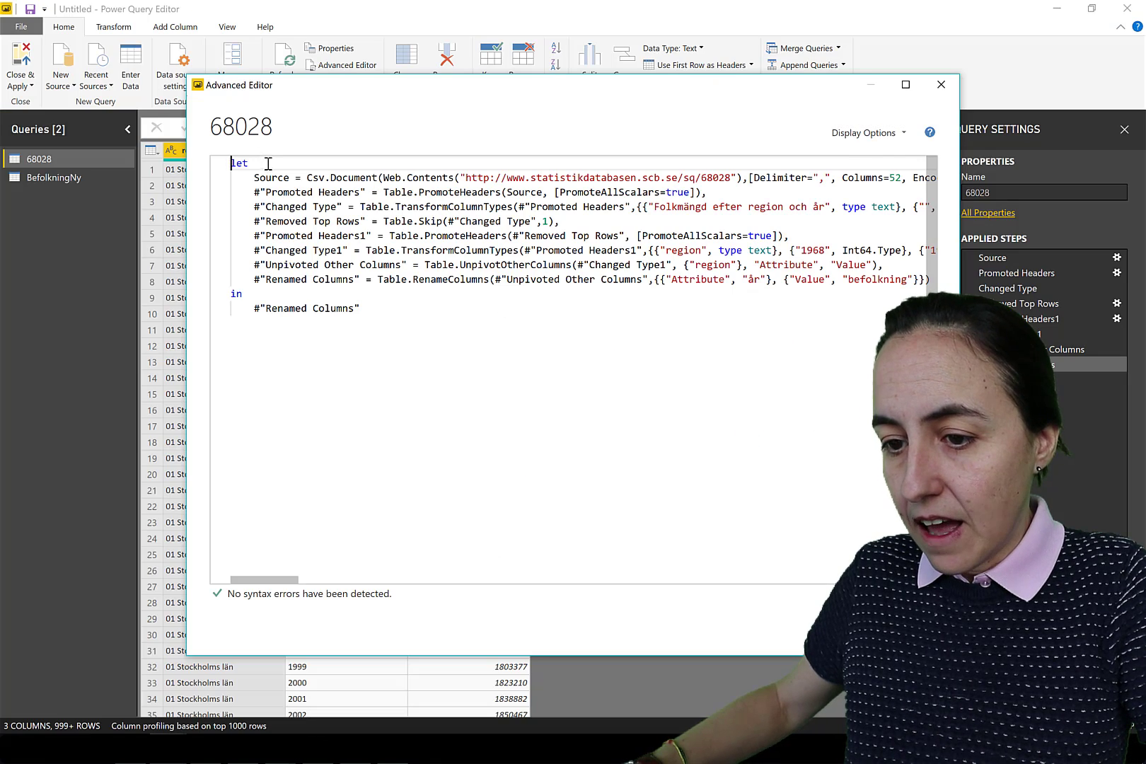
- Insert a comment after let citing the pasted Statistikdatabasen link as the 68028 data source
key("Return")
key("Return")
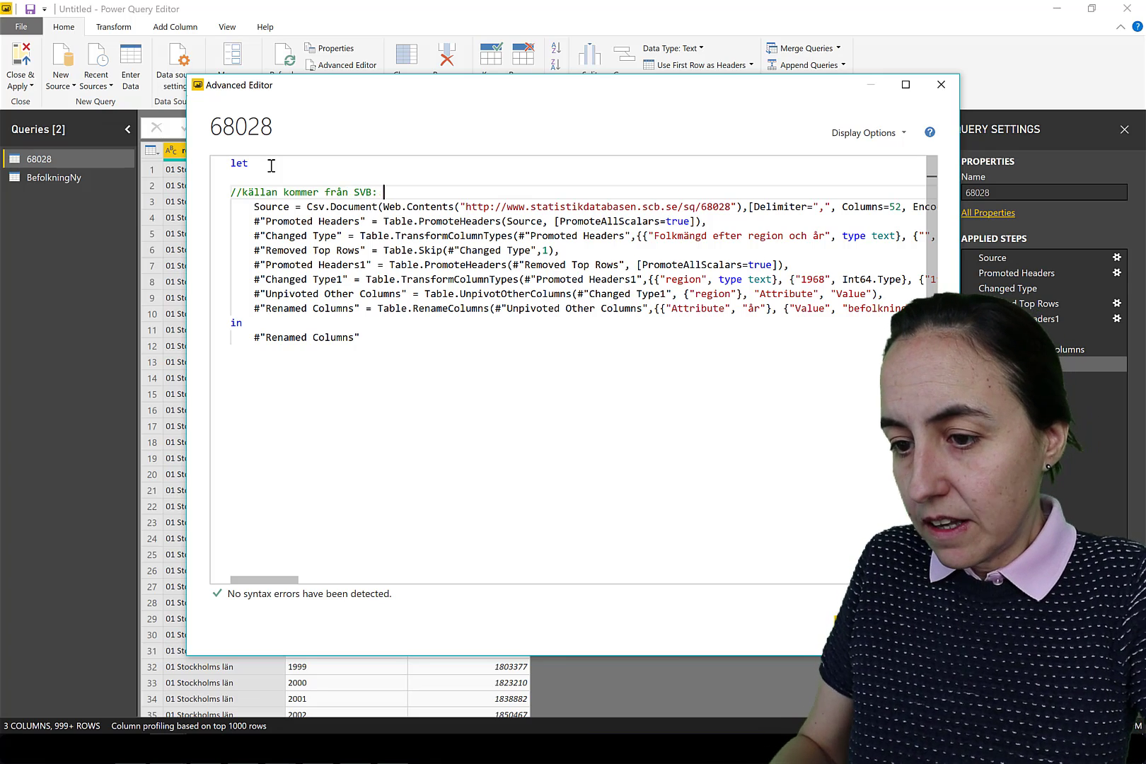
type("https://www.statistikdatabasen.scb.se/pxweb/sv/ssd/START__BE__BE0101__BE0101A/BefolkningNy/?rxid=a8fe20ca-c438-4218-b720-126fcb6b1140")
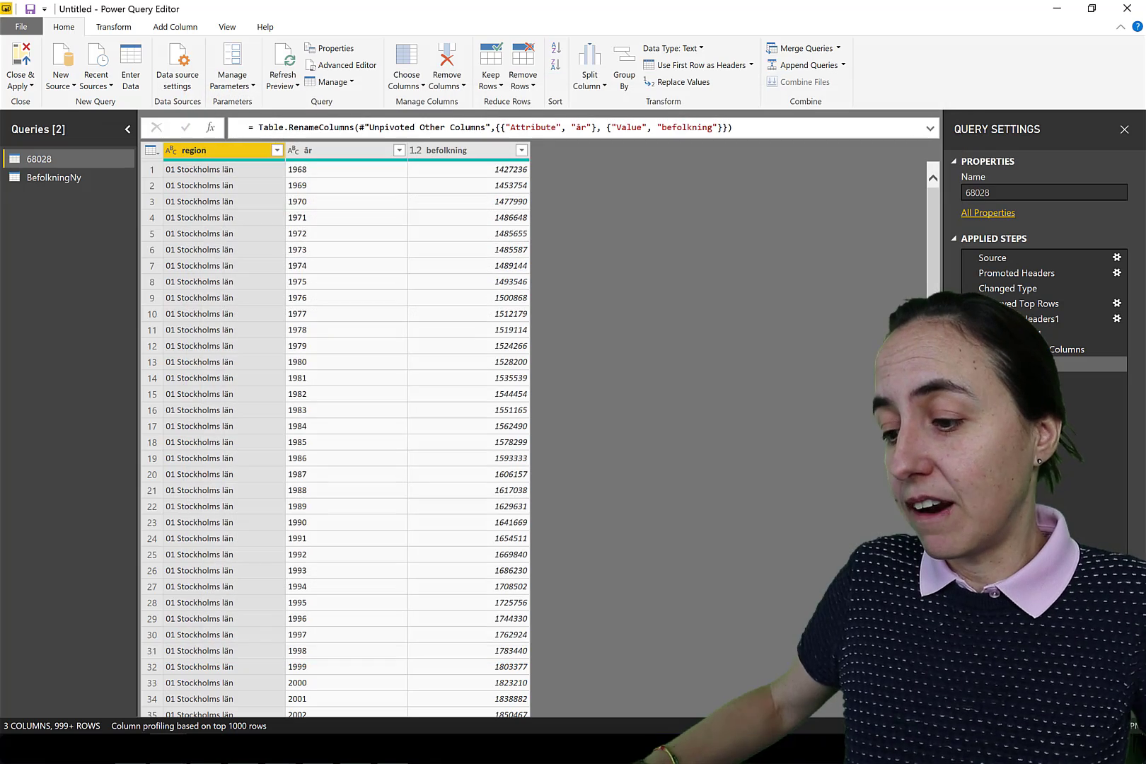
scroll(417, 317, "down", 5)
scroll(439, 352, "down", 7)
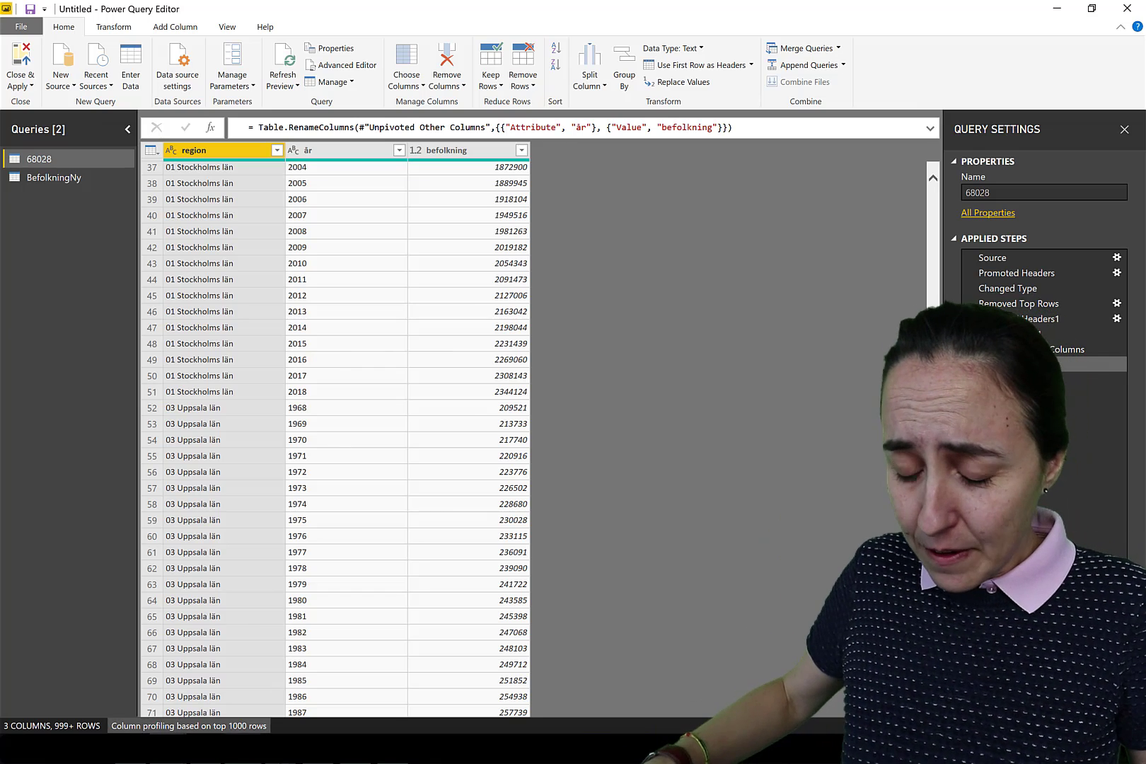
- Reload the variable-selection page in Chrome and go to the SCB home page
key("alt+Tab")
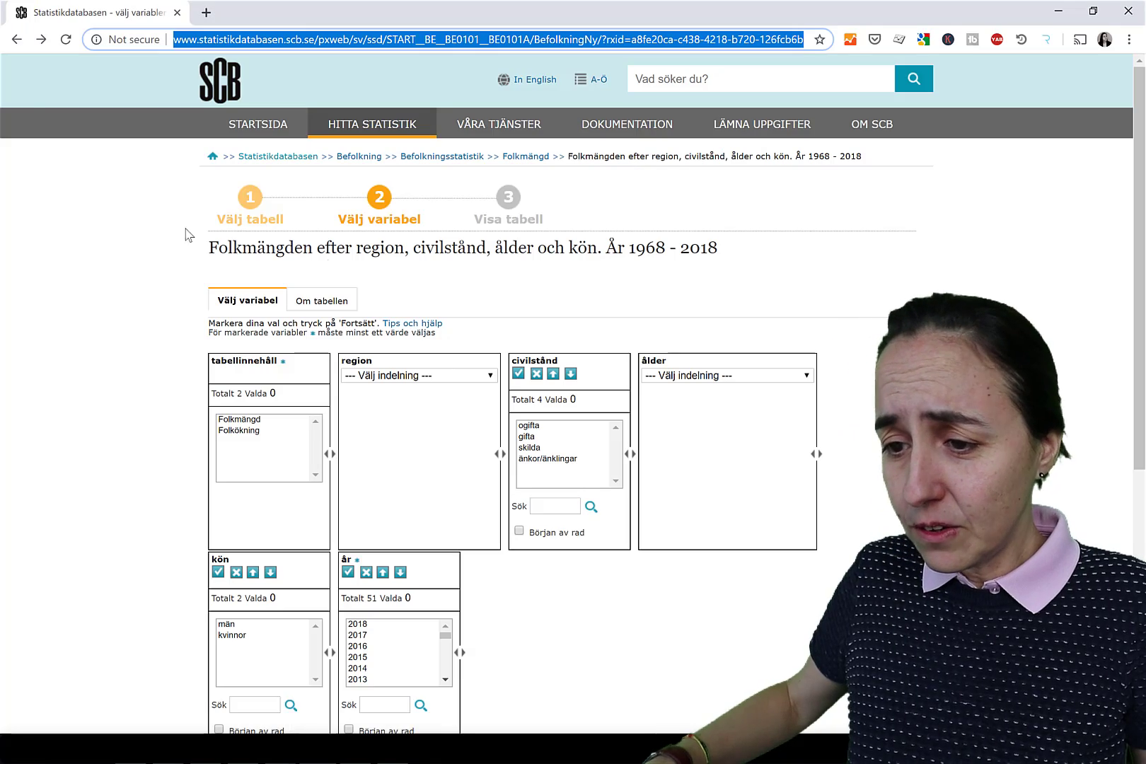
key("Return")
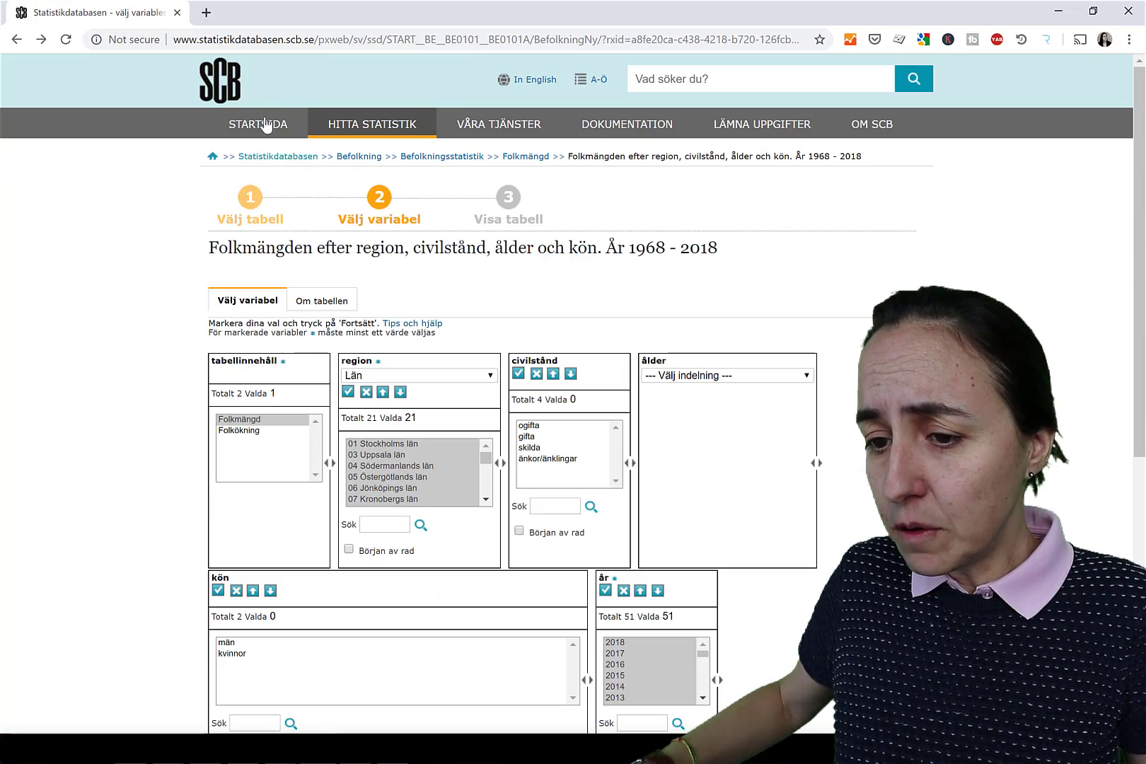
left_click(263, 123)
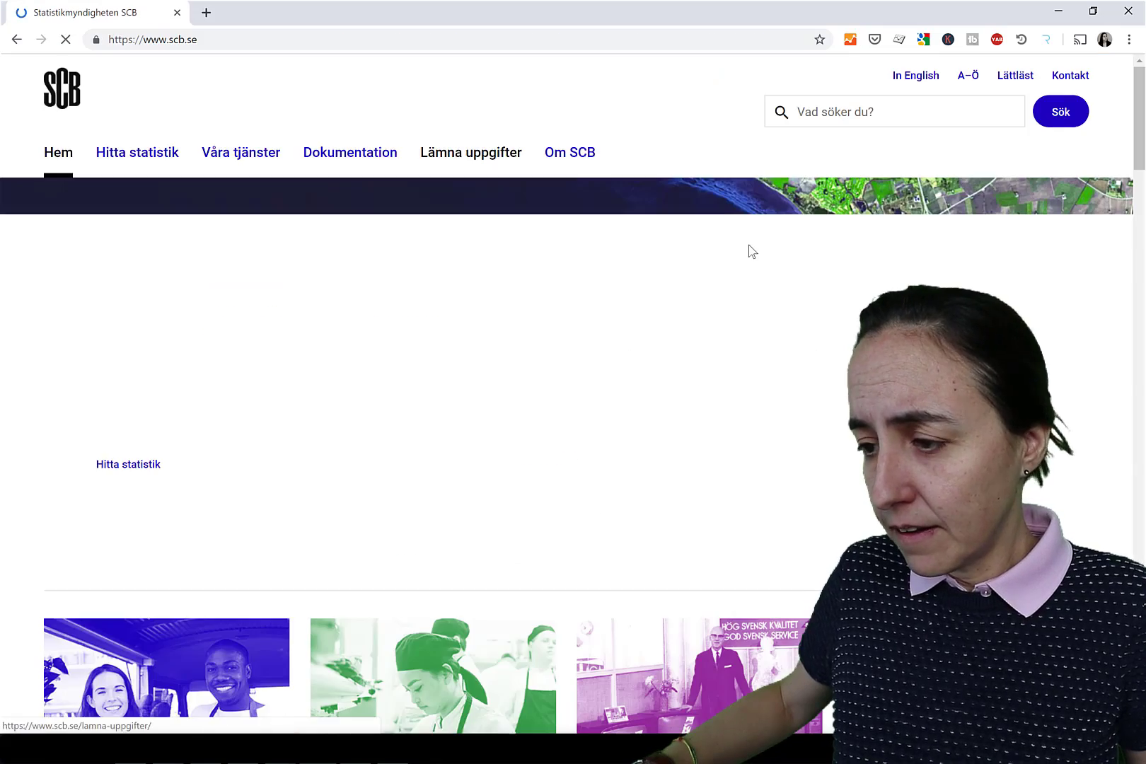
scroll(924, 257, "down", 8)
scroll(773, 268, "down", 6)
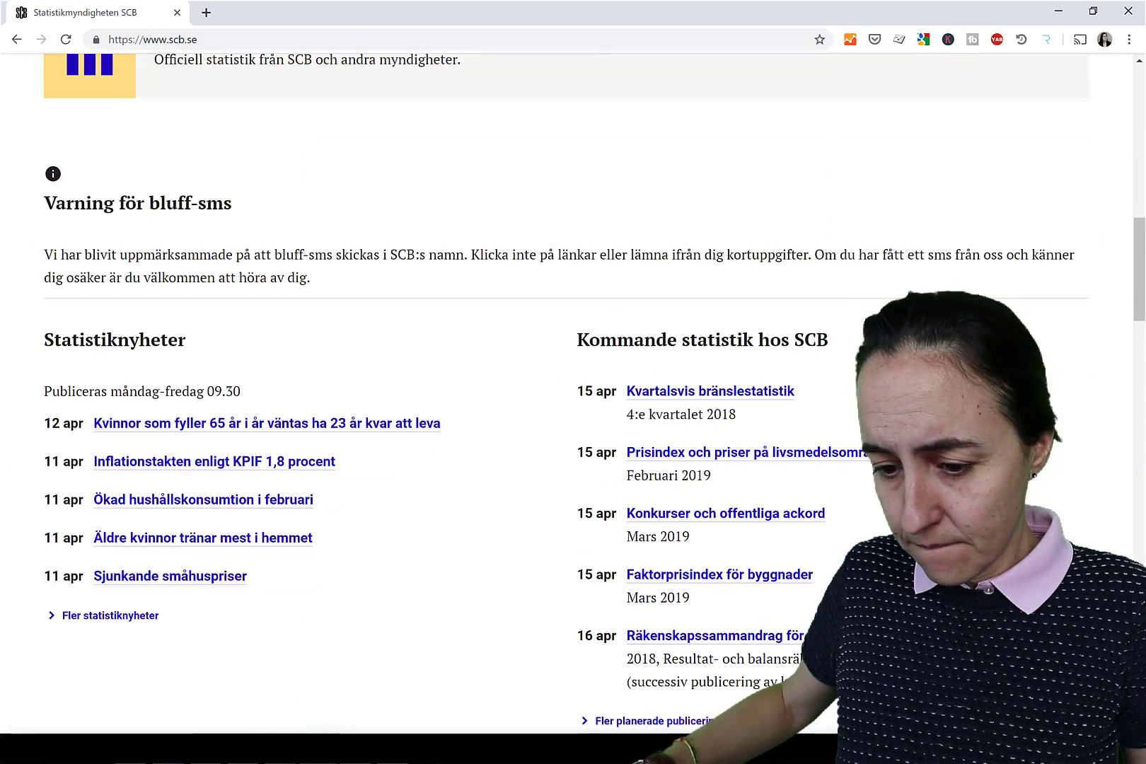
scroll(773, 269, "up", 13)
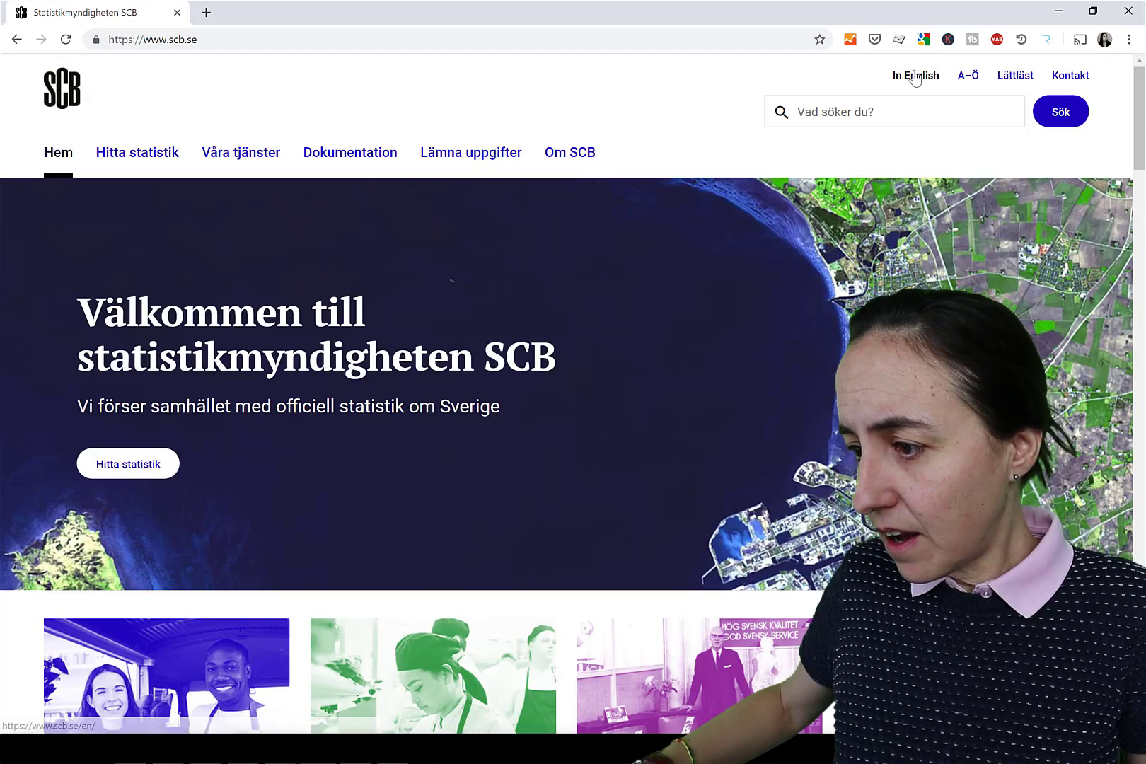
- Switch the SCB site to English, browse the Finding statistics topics, and open a blank tab
left_click(915, 78)
scroll(543, 295, "down", 5)
scroll(543, 296, "down", 6)
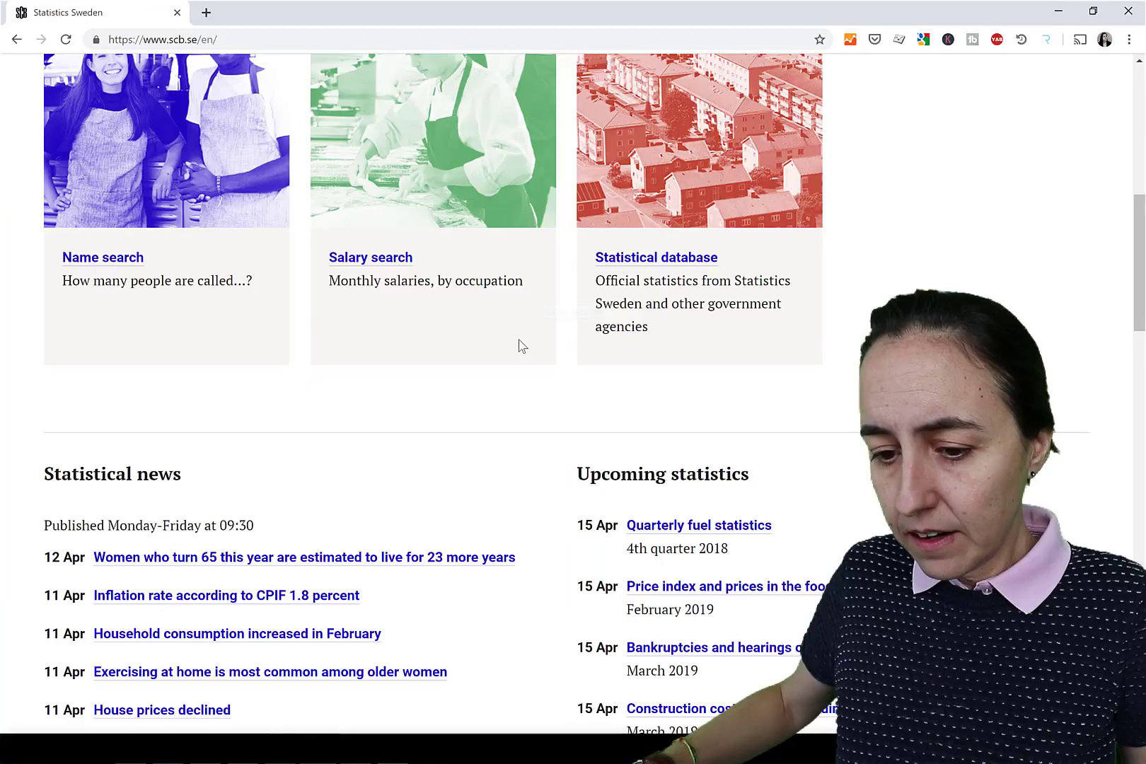
scroll(503, 334, "up", 4)
scroll(503, 336, "up", 7)
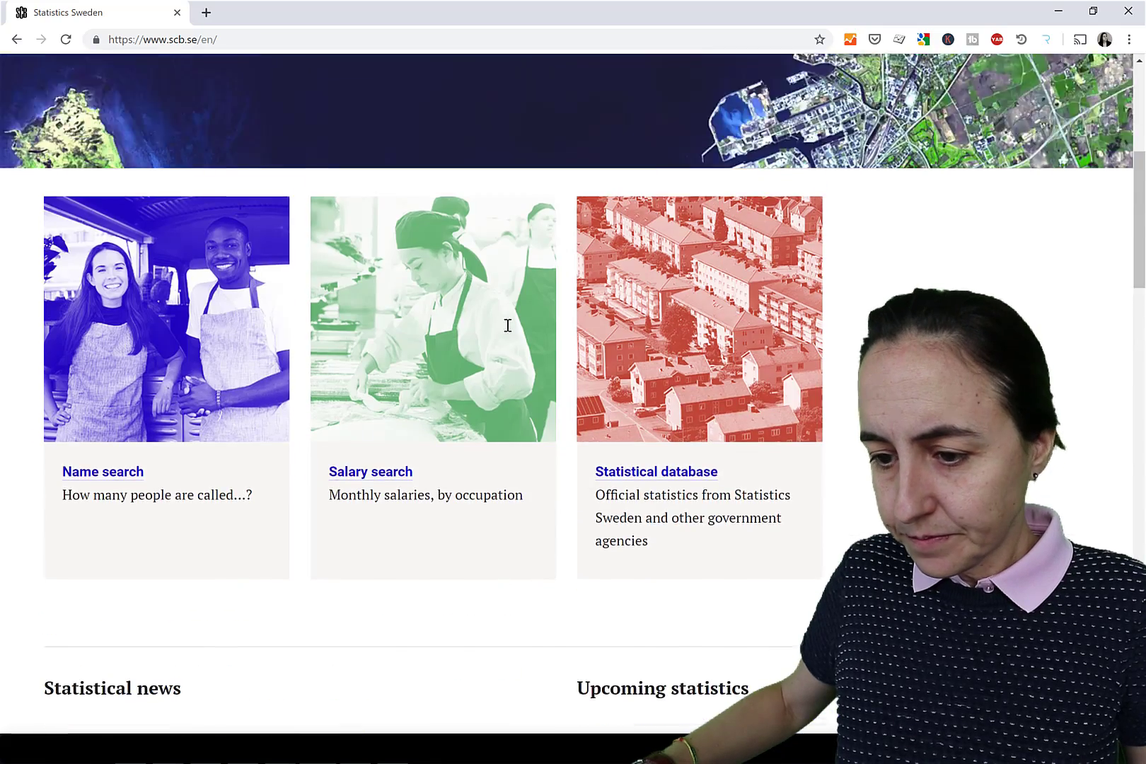
left_click(109, 459)
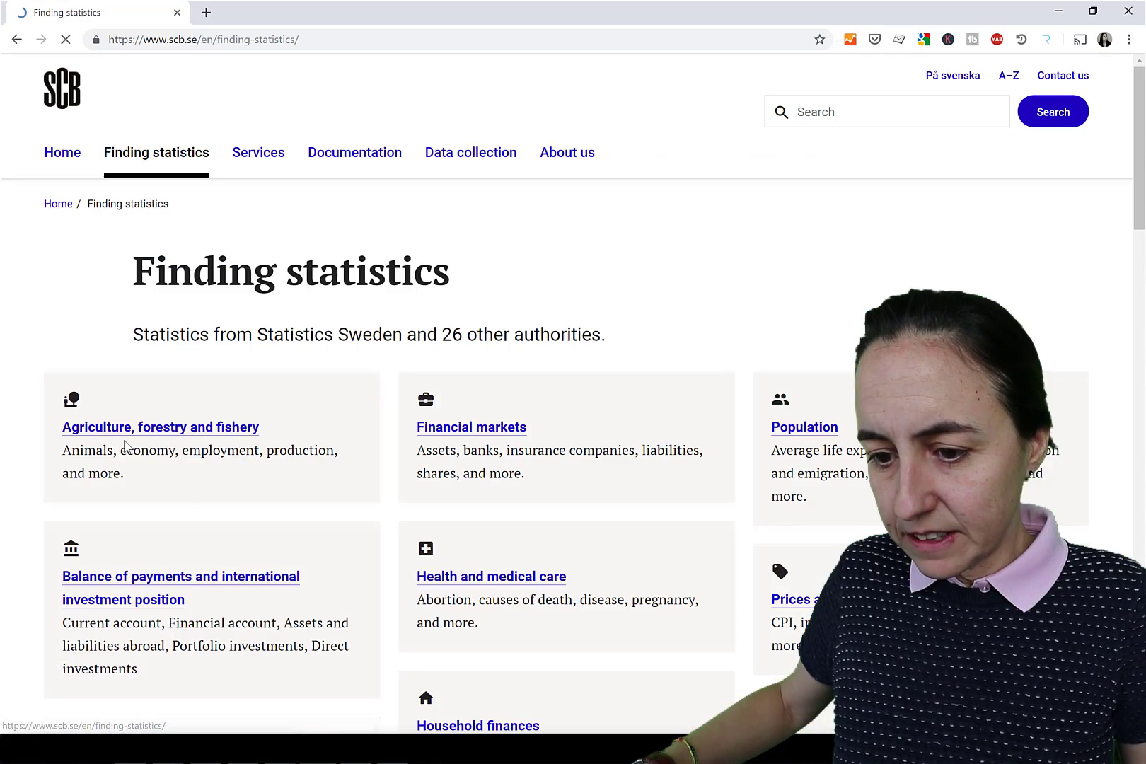
scroll(627, 355, "down", 1)
scroll(660, 410, "down", 2)
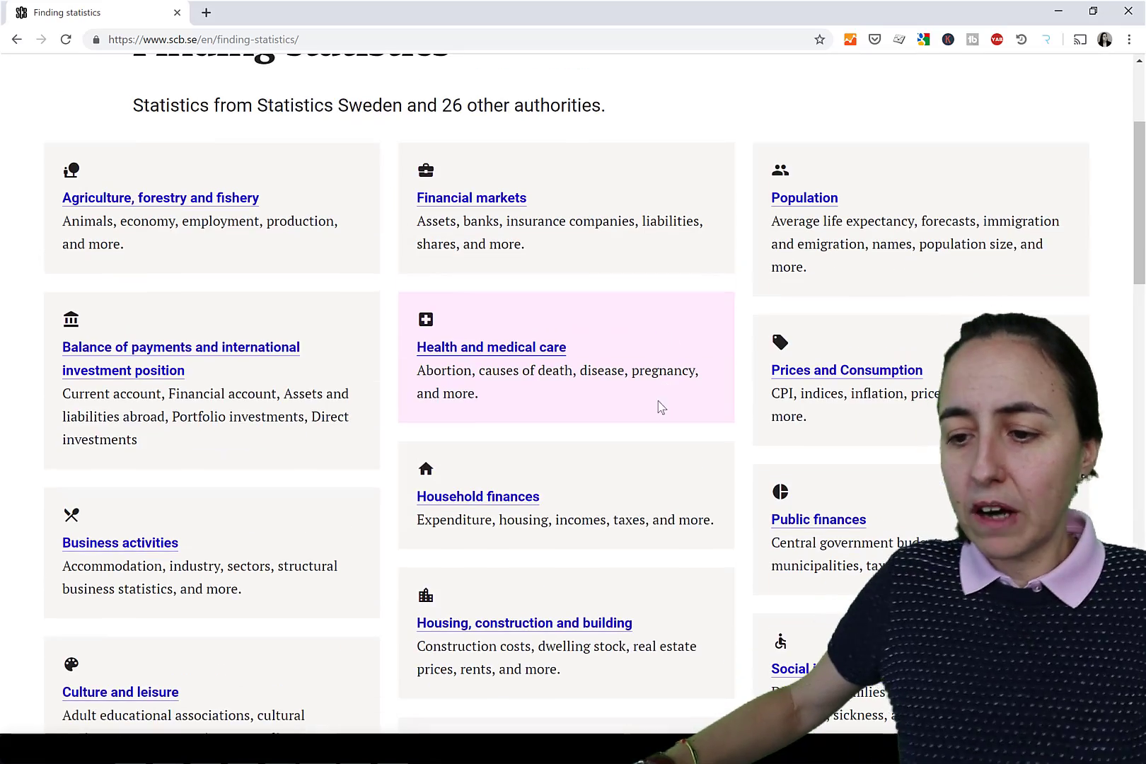
scroll(628, 404, "down", 2)
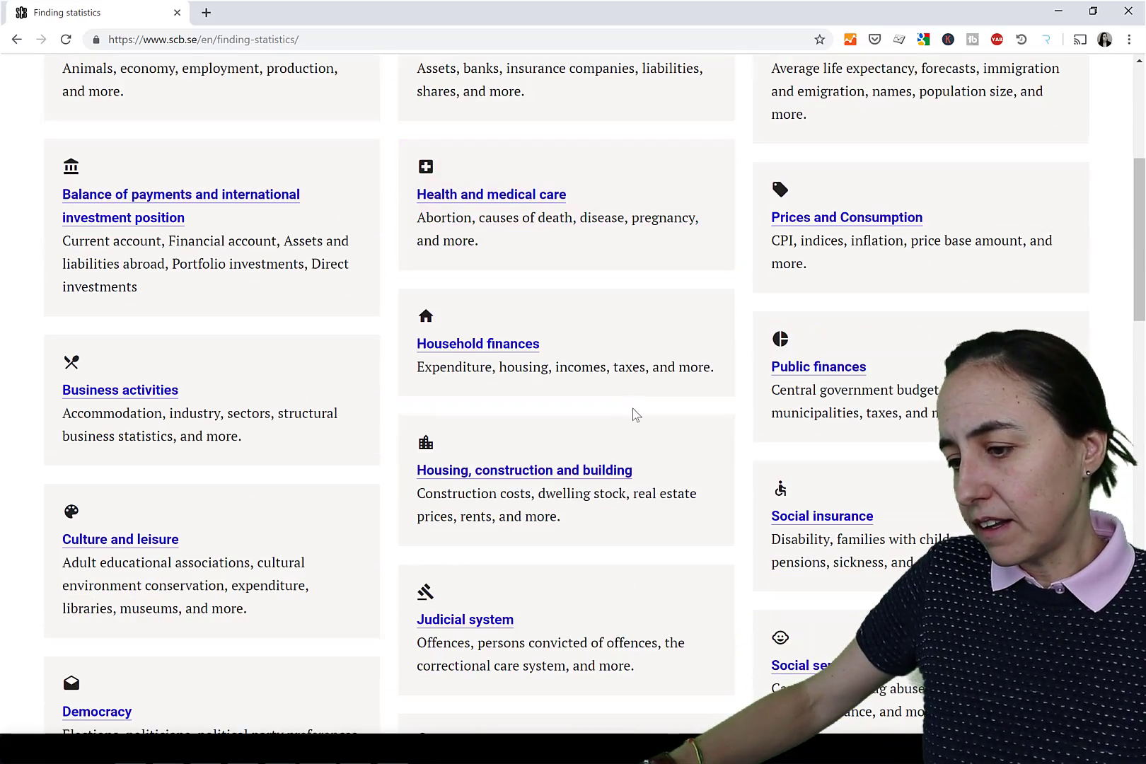
scroll(644, 408, "down", 2)
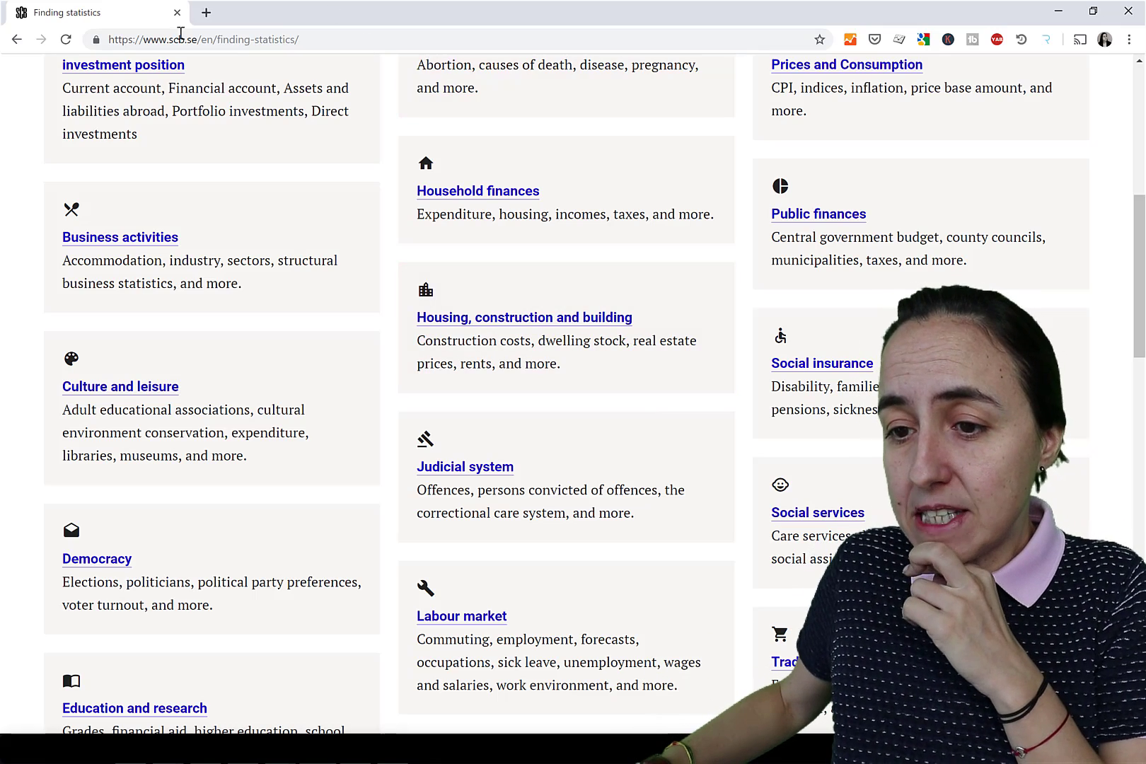
left_click(206, 13)
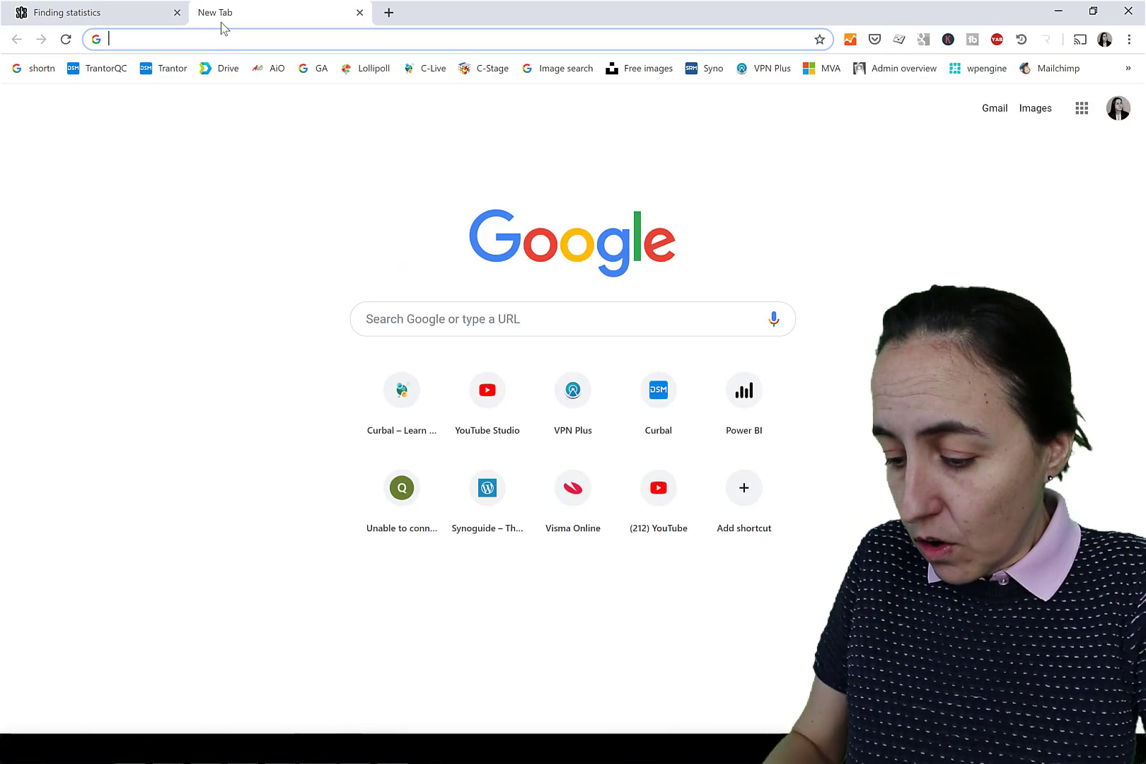
- Load oppnadata.se in the new tab
type("oppnadata.se")
key("Return")
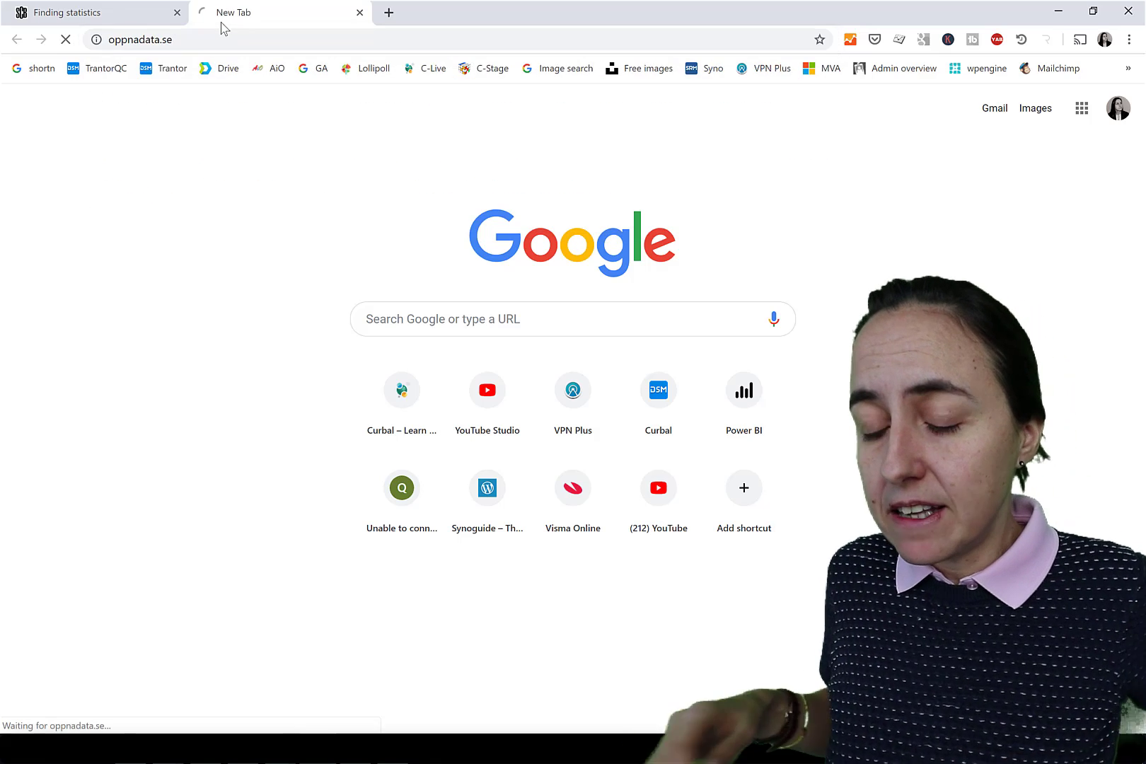